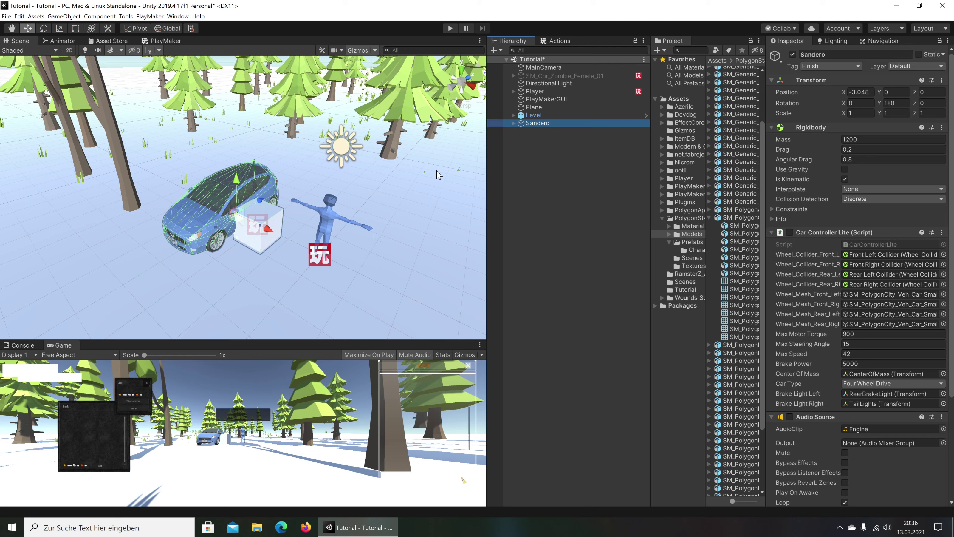
# - Set the font of the CreaturesName text under Info_border in the Player's ImportStuff UI canvas to Verdana
pyautogui.click(513, 91)
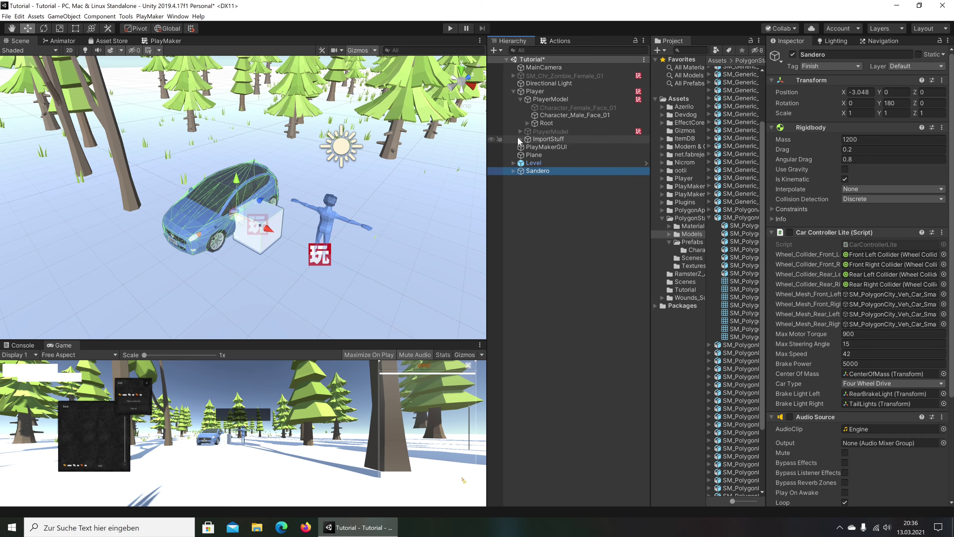
pyautogui.click(520, 139)
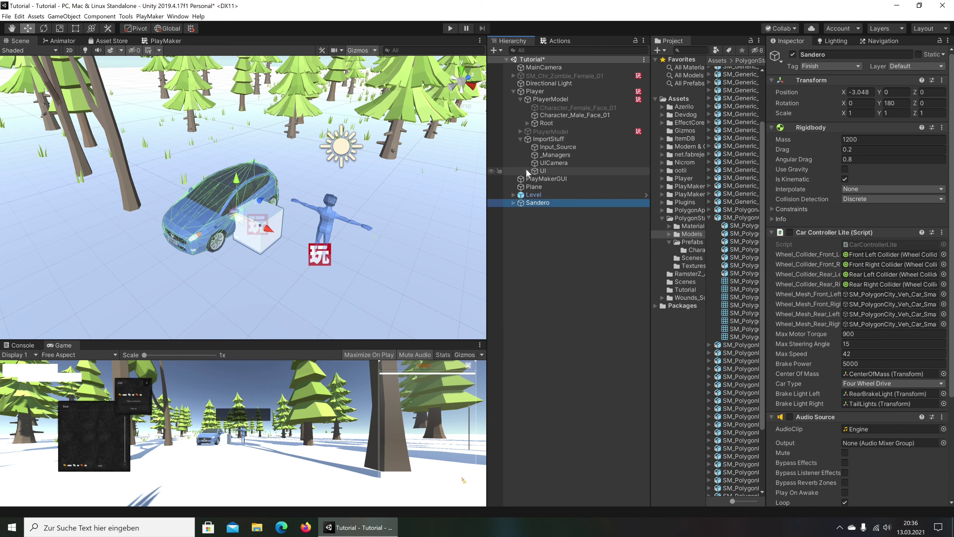
pyautogui.click(527, 170)
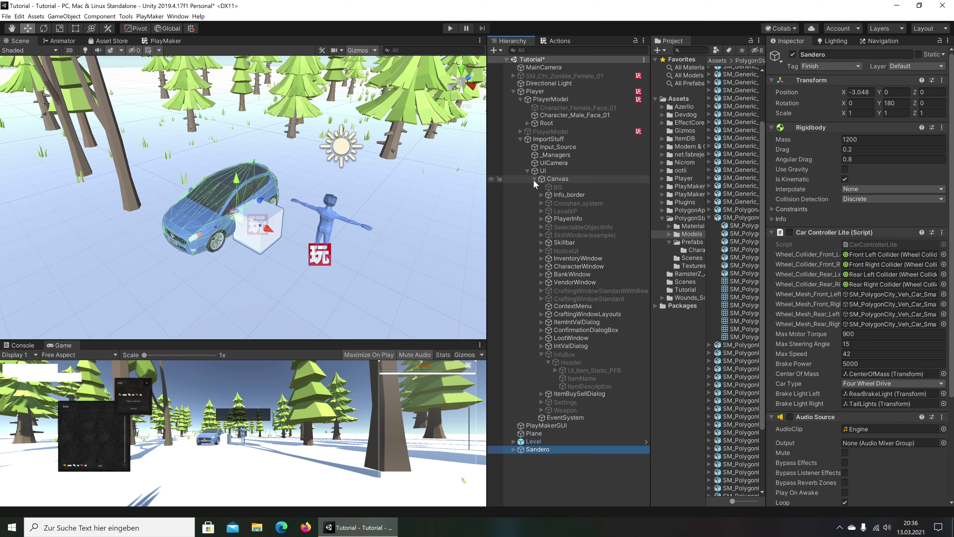
pyautogui.doubleClick(562, 197)
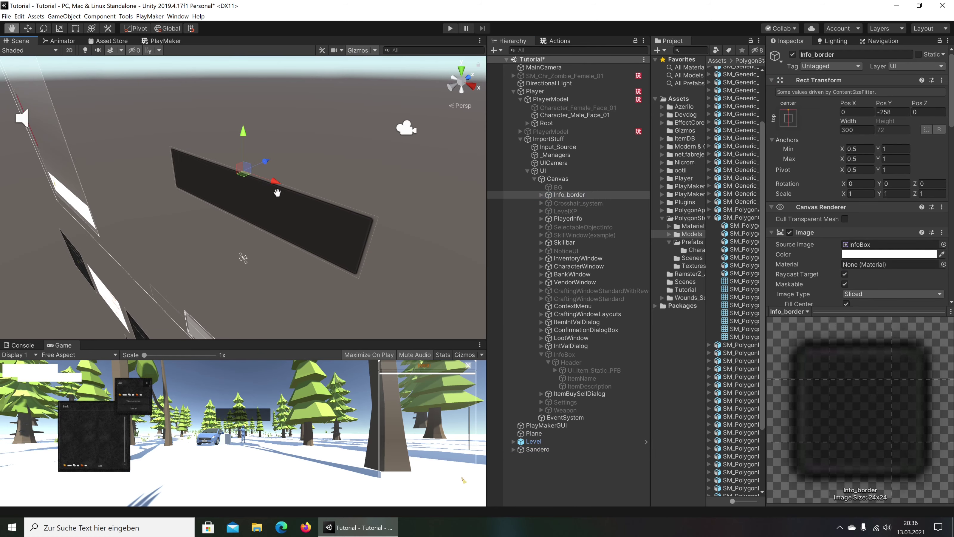
pyautogui.keyDown('alt'); pyautogui.moveTo(227, 221); pyautogui.dragTo(259, 210); pyautogui.keyUp('alt')
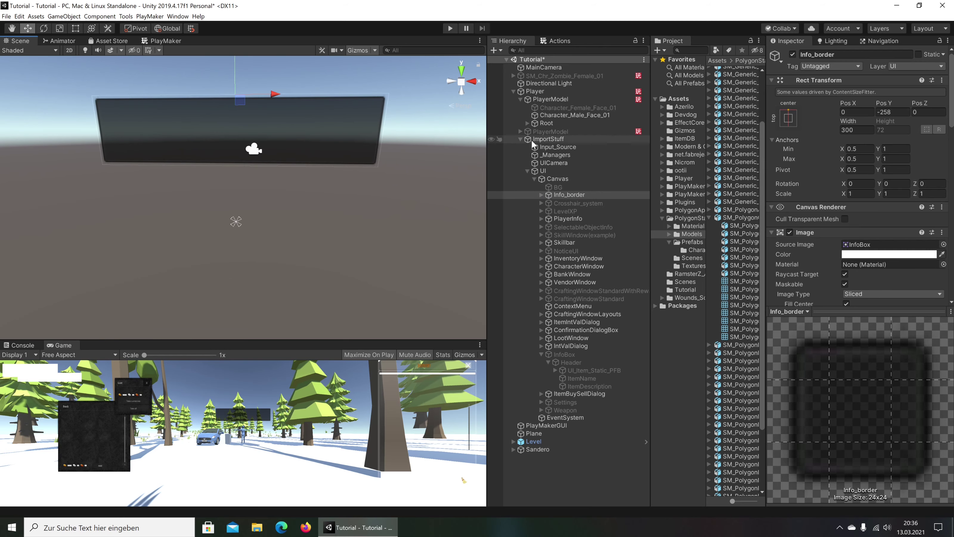
pyautogui.click(542, 195)
pyautogui.click(563, 203)
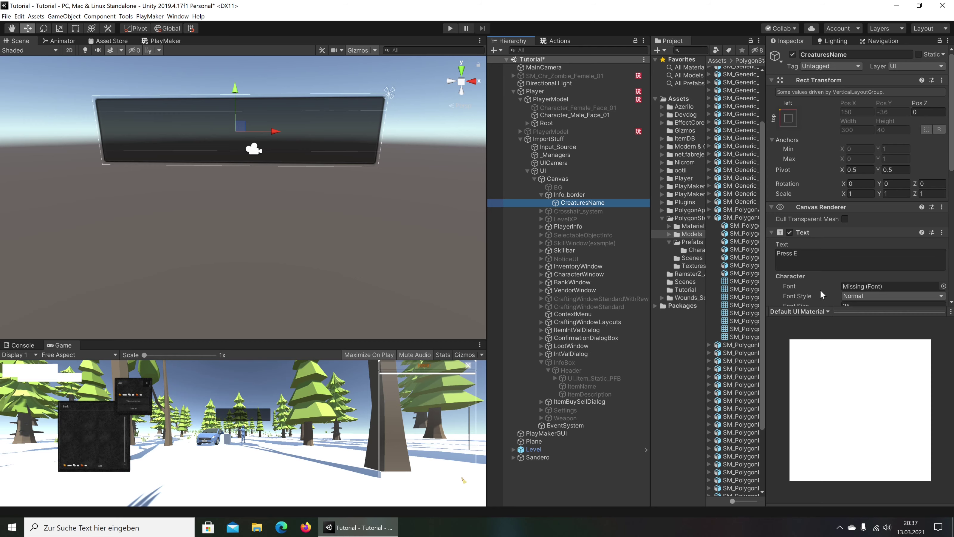
pyautogui.click(944, 286)
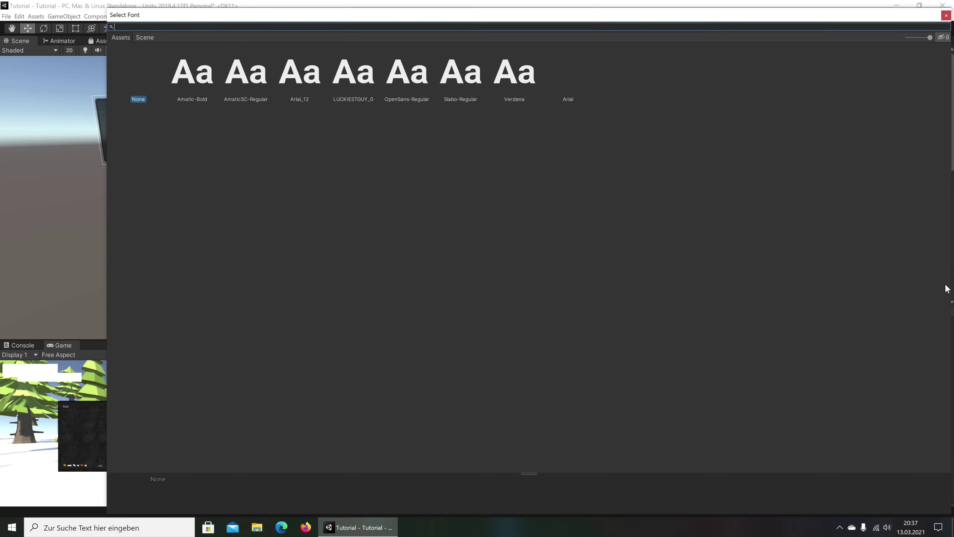
pyautogui.doubleClick(497, 77)
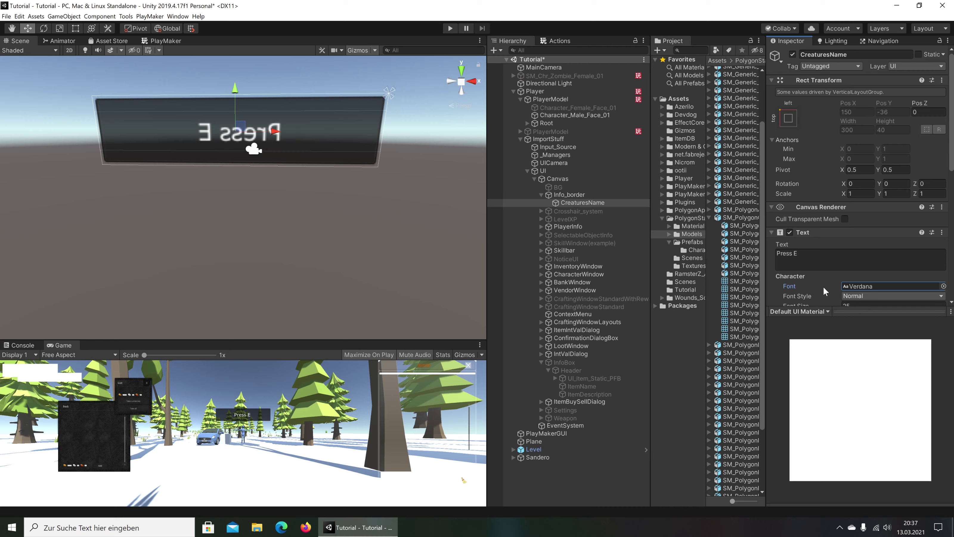
pyautogui.scroll(-3, 870, 246)
pyautogui.scroll(-3, 870, 246)
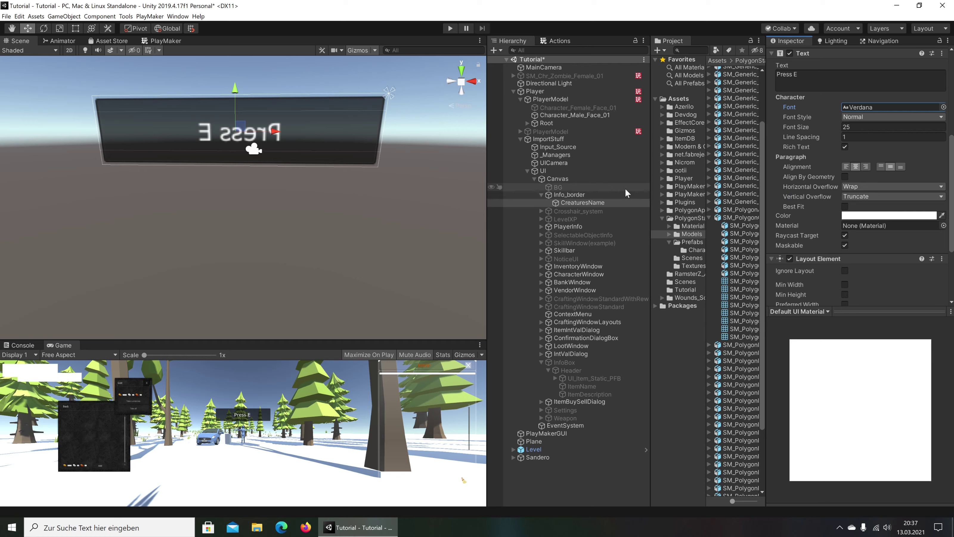
# - Add a PlayMakerFSM component to the Info_border object
pyautogui.click(577, 195)
pyautogui.scroll(-10, 877, 235)
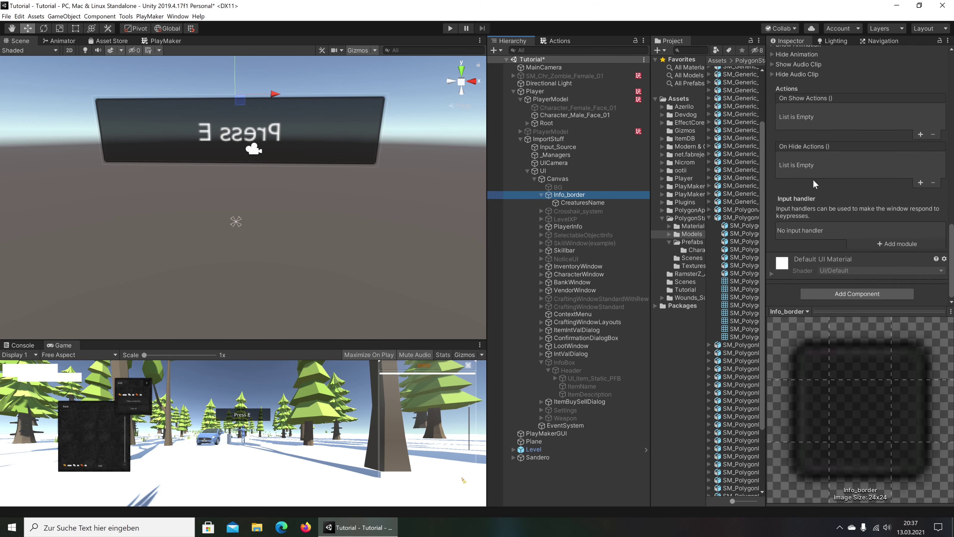
pyautogui.scroll(-3, 876, 235)
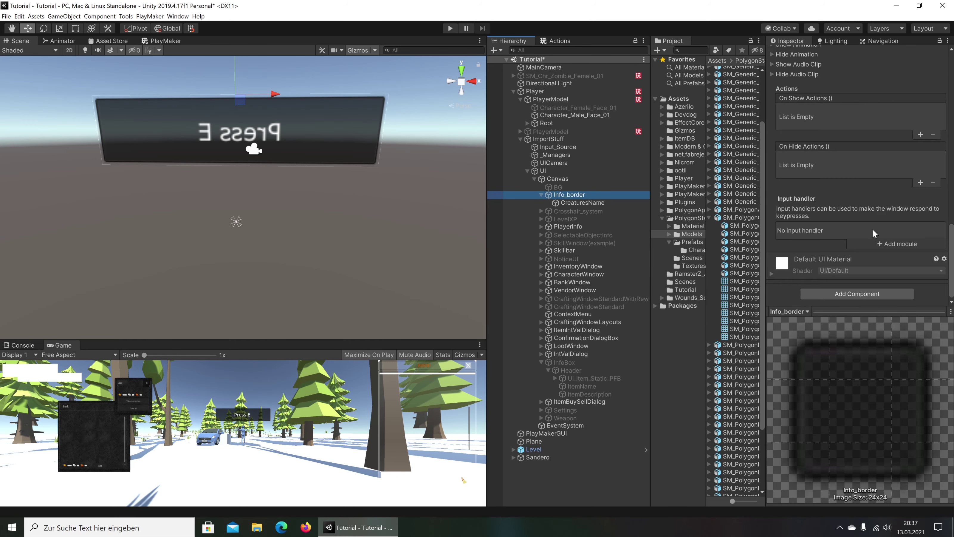
pyautogui.click(834, 293)
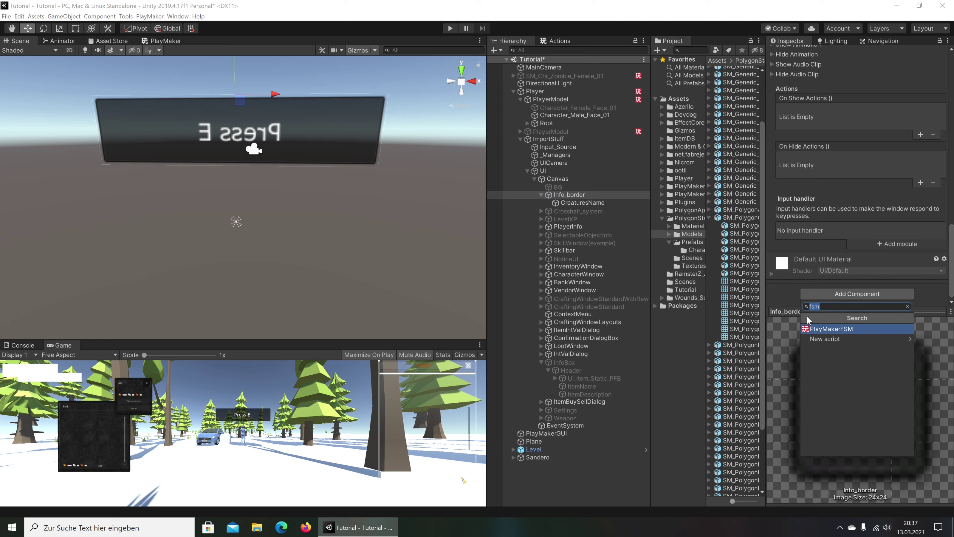
pyautogui.click(824, 329)
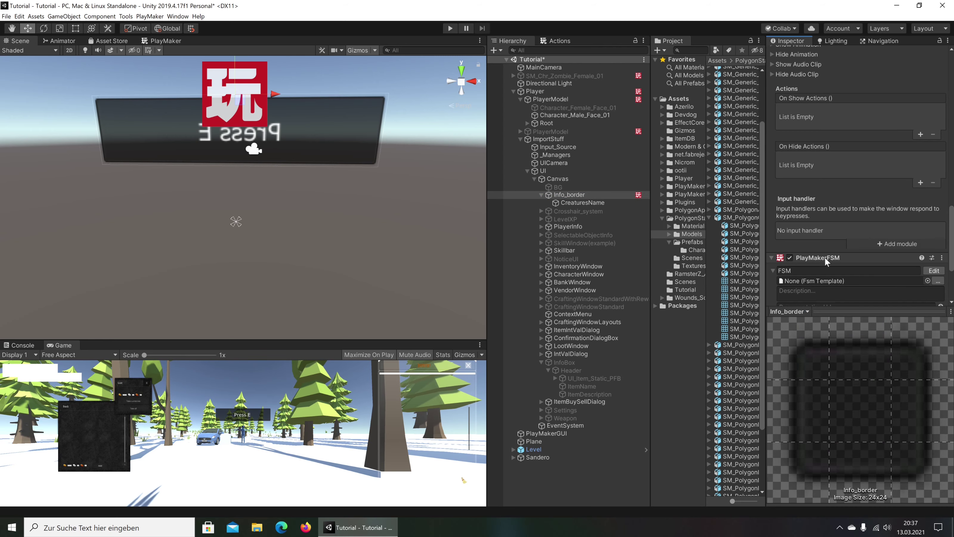
# - Name the new FSM on Info_border Notice_UI
pyautogui.click(821, 271)
pyautogui.write('Notice')
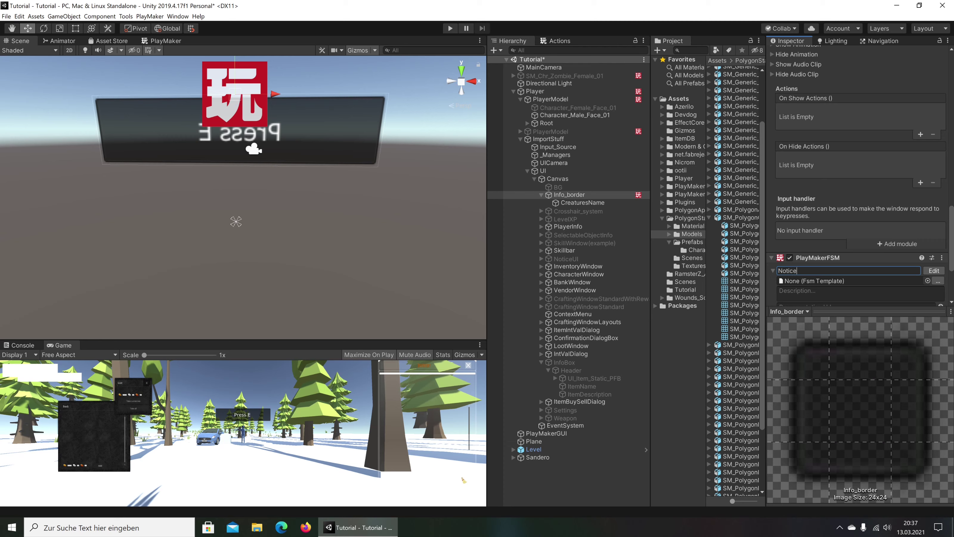
pyautogui.write('_Ui')
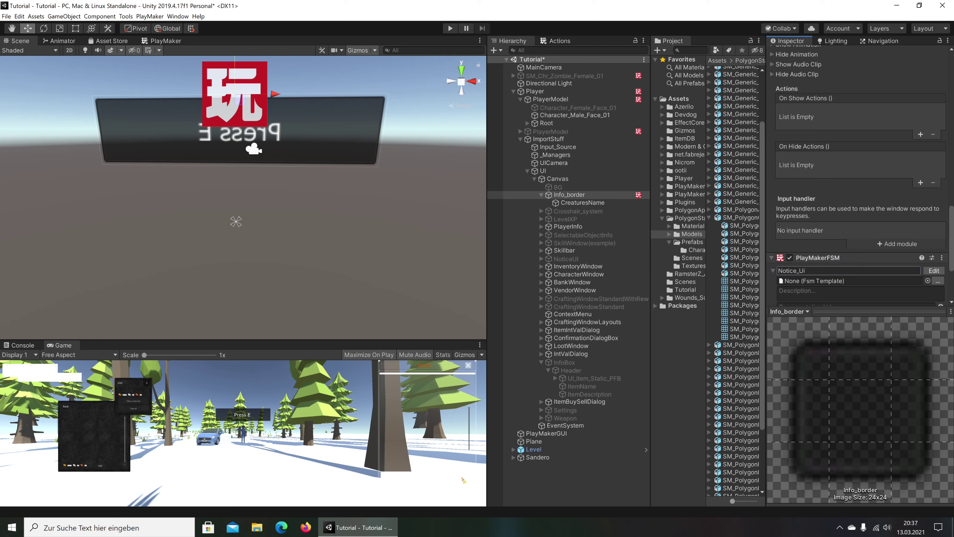
pyautogui.press('Return')
pyautogui.click(849, 269)
pyautogui.press('Return')
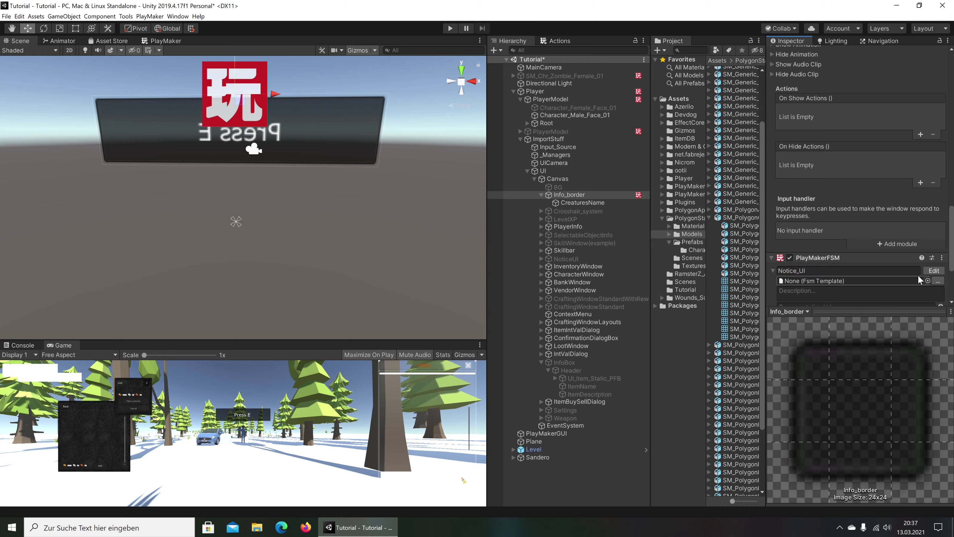
# - Open the Notice_UI FSM for editing and add the events Startphase, ON and OFF
pyautogui.click(935, 271)
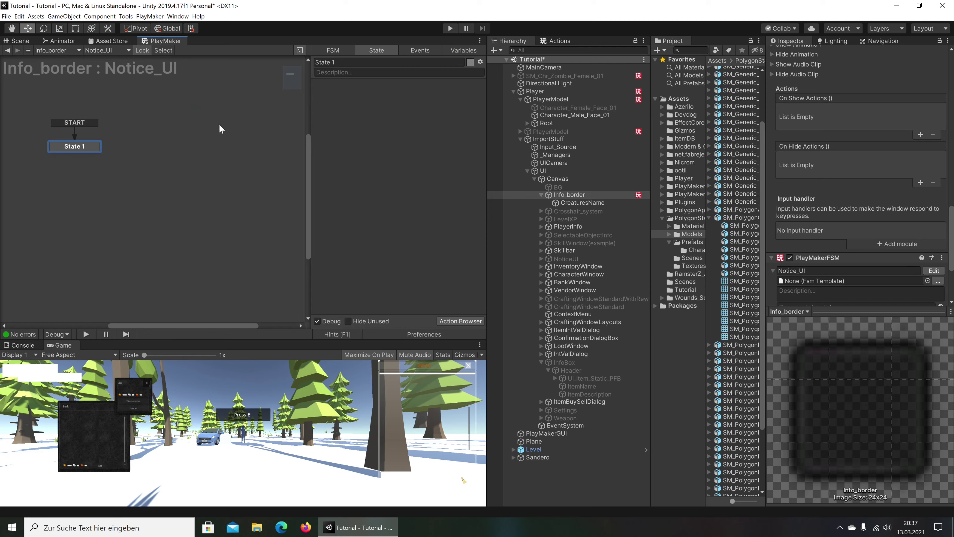
pyautogui.click(422, 49)
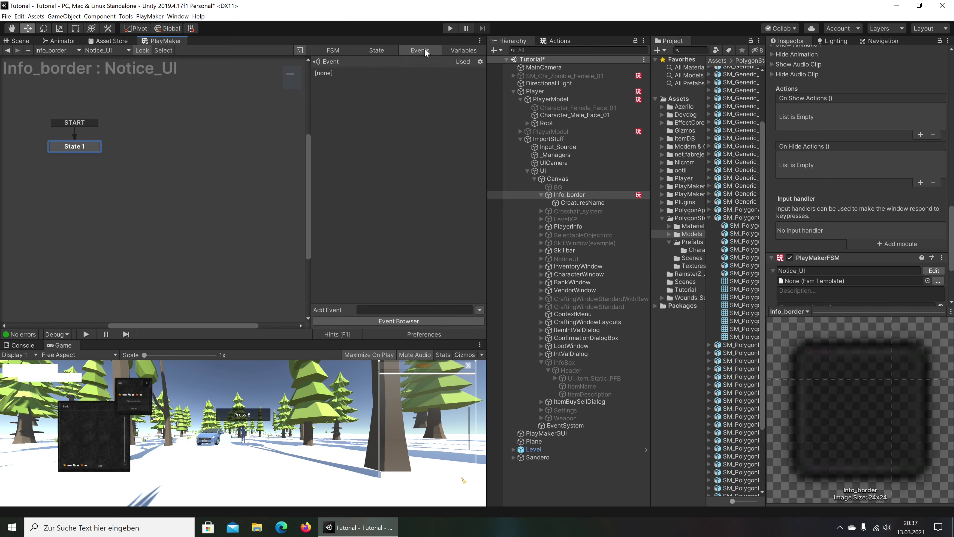
pyautogui.write('S')
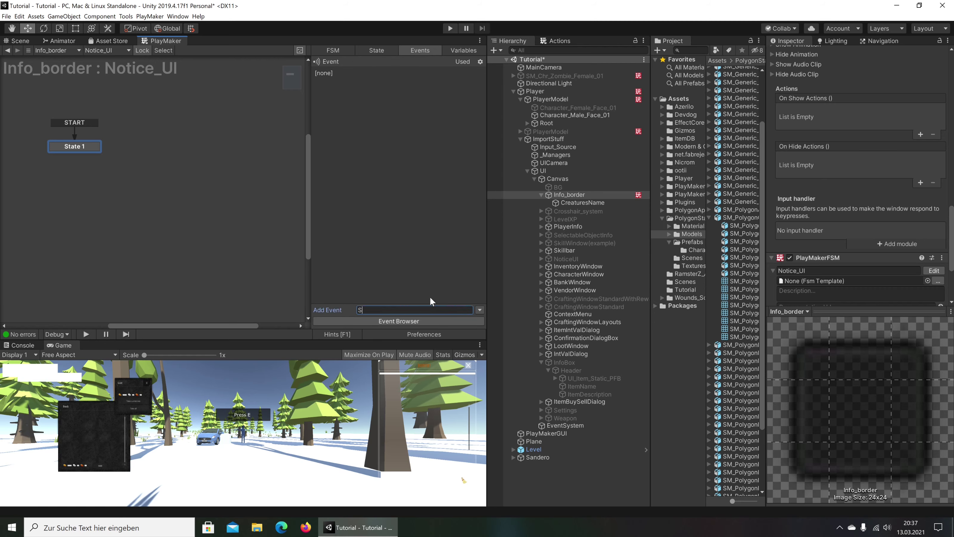
pyautogui.write('tartphase')
pyautogui.press('Return')
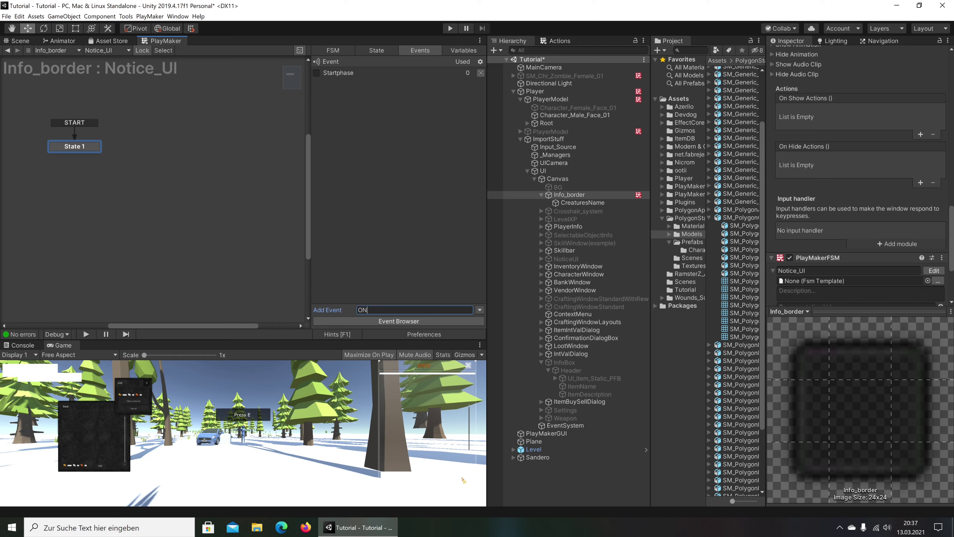
pyautogui.press('Return')
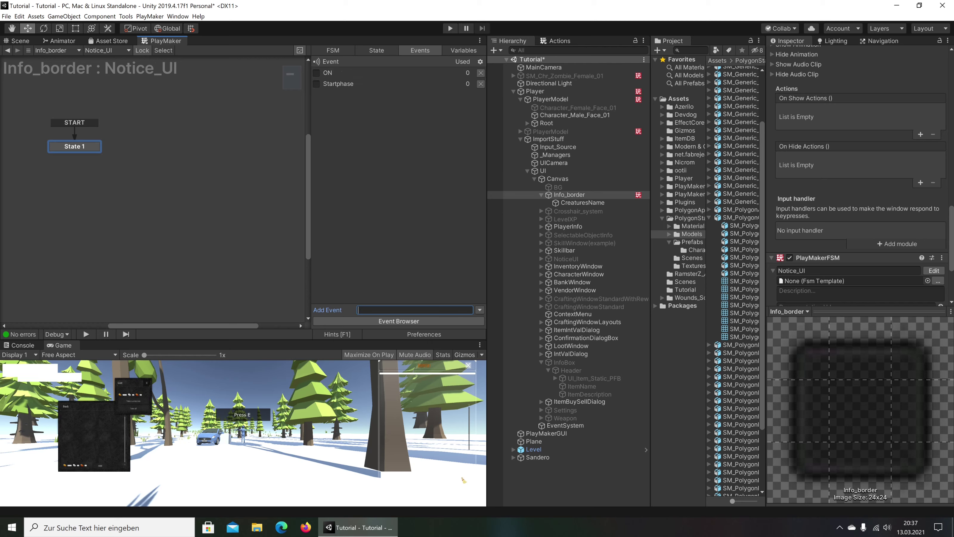
pyautogui.press('Return')
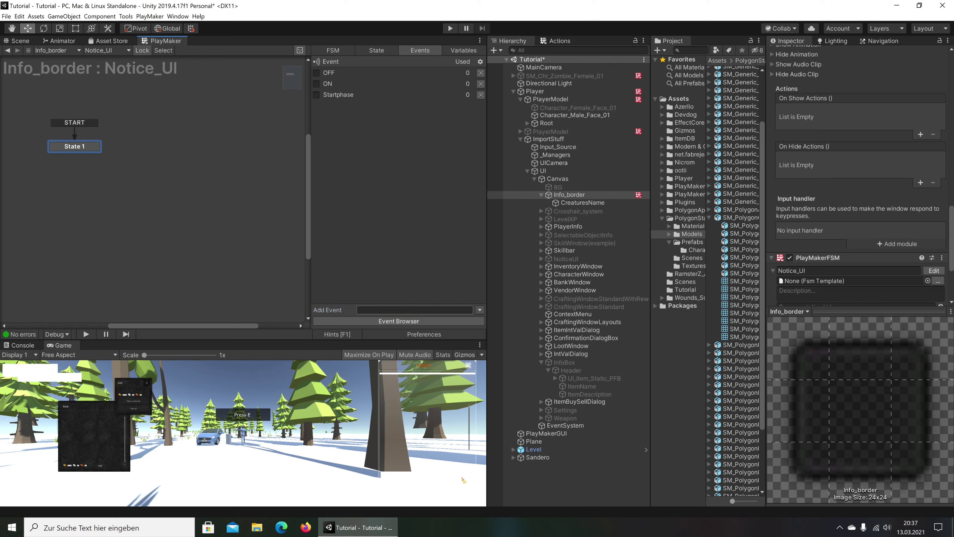
# - Add a state with a Startphase global transition and make it the FSM's start state
pyautogui.rightClick(88, 152)
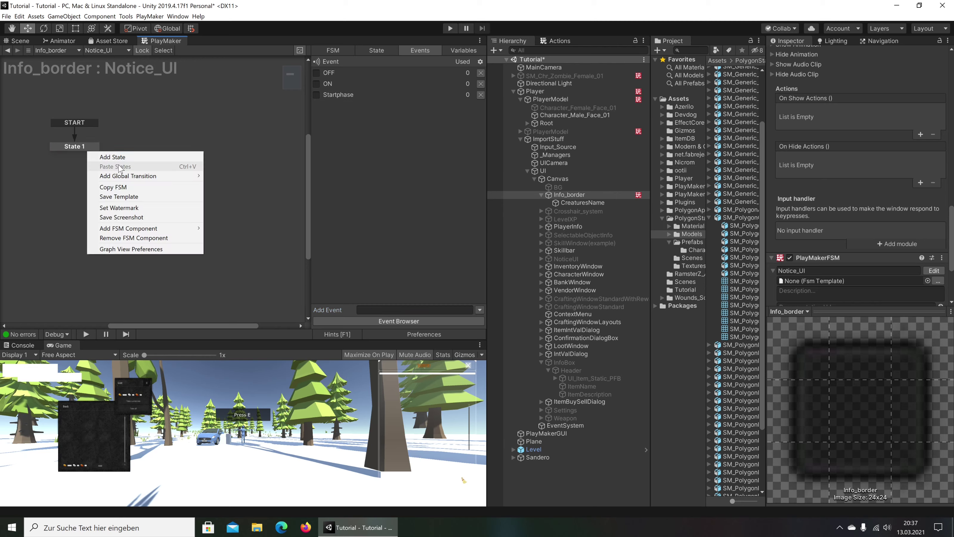
pyautogui.moveTo(131, 177)
pyautogui.click(229, 175)
pyautogui.moveTo(251, 172); pyautogui.dragTo(129, 169)
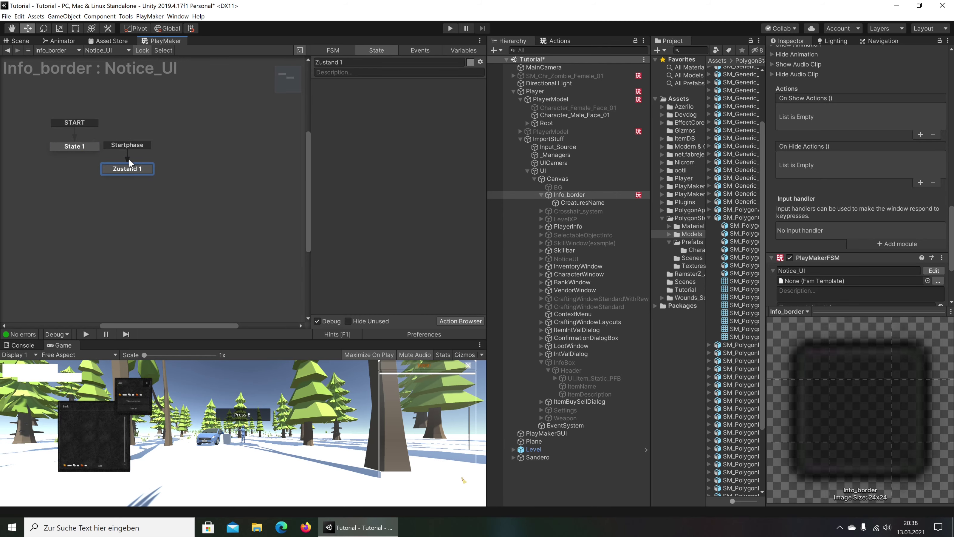
pyautogui.rightClick(129, 171)
pyautogui.click(162, 197)
# - Delete State 1 and move the Startphase state into its place
pyautogui.click(79, 150)
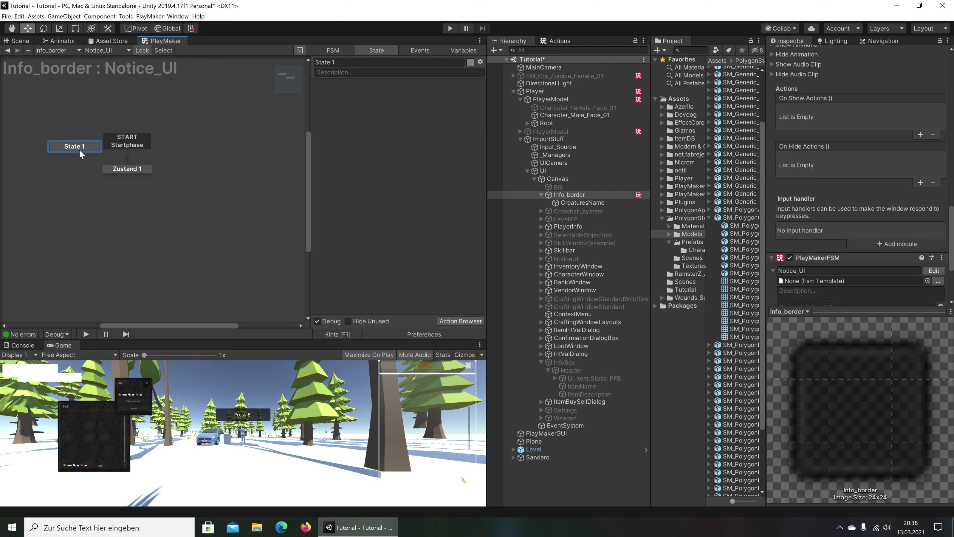
pyautogui.press('Delete')
pyautogui.moveTo(116, 166); pyautogui.dragTo(67, 142)
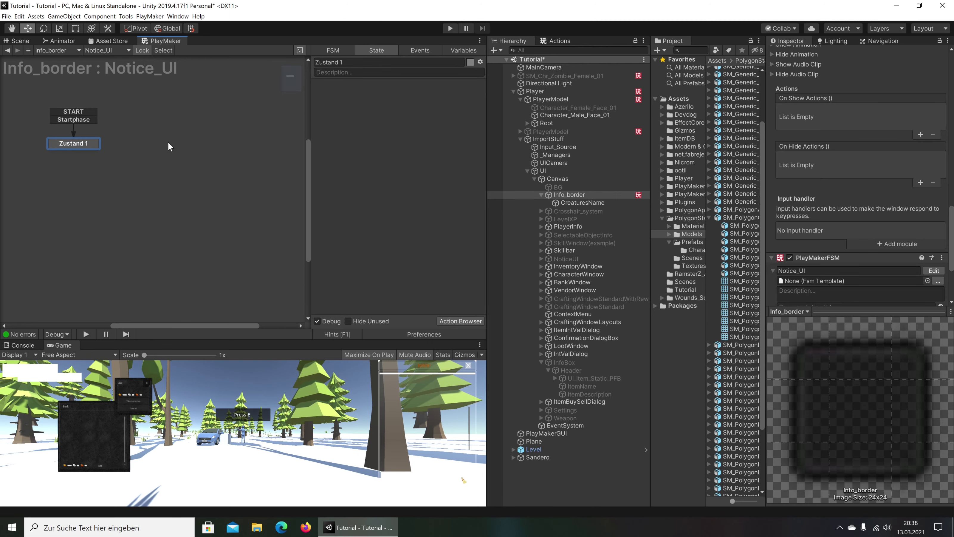
# - Add two more states beside the Startphase state, one with an ON and one with an OFF global transition
pyautogui.rightClick(163, 145)
pyautogui.moveTo(197, 170)
pyautogui.click(297, 180)
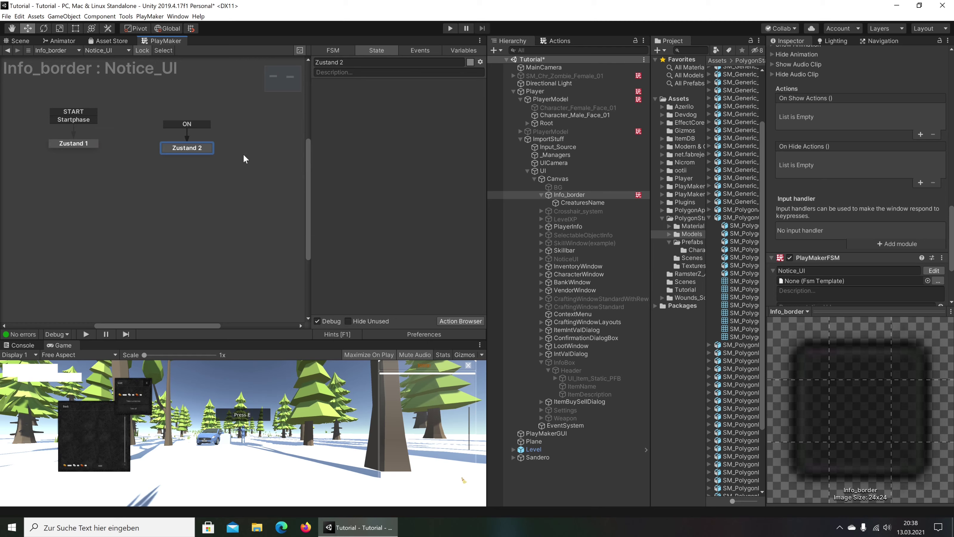
pyautogui.moveTo(188, 146); pyautogui.dragTo(155, 143)
pyautogui.rightClick(211, 149)
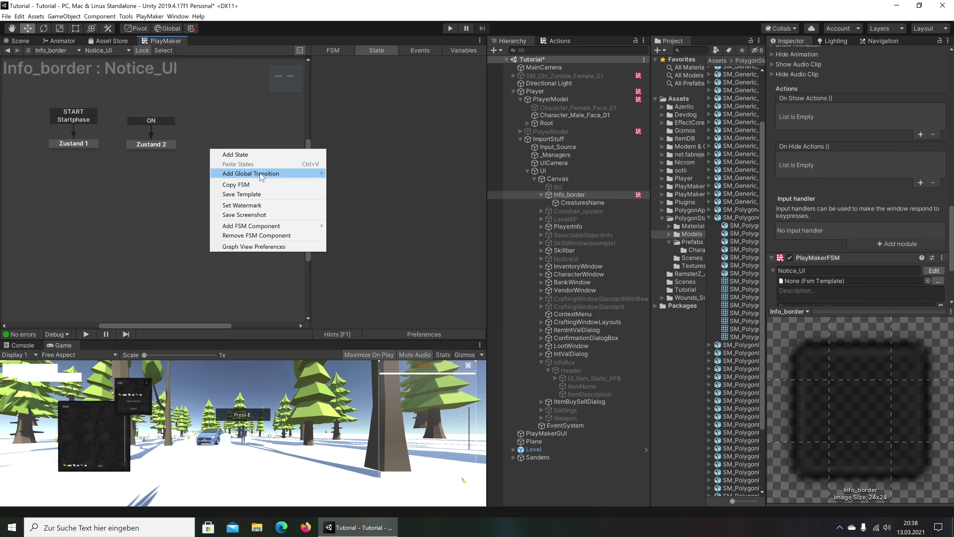
pyautogui.moveTo(262, 177)
pyautogui.click(342, 192)
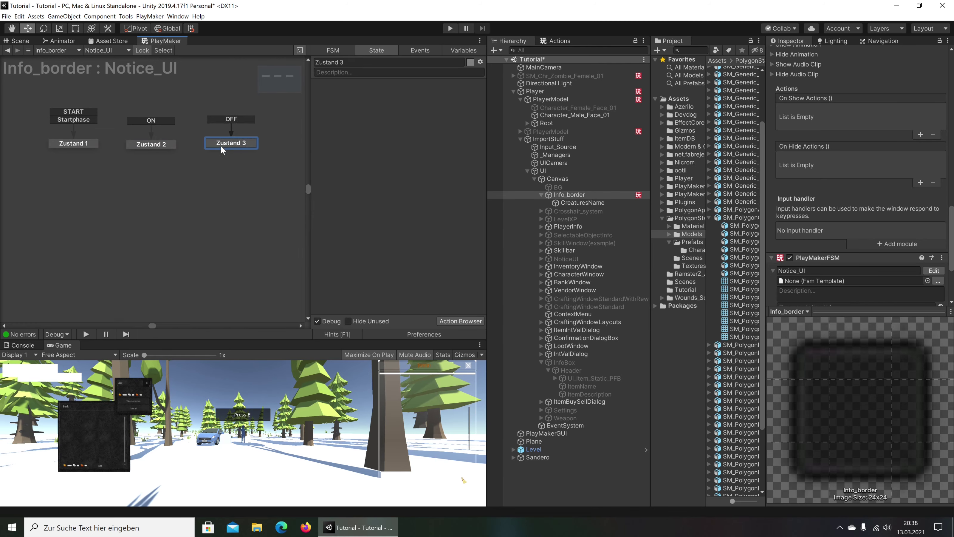
# - Add a Bool Test action to the Startphase state, Zustand 1
pyautogui.click(77, 143)
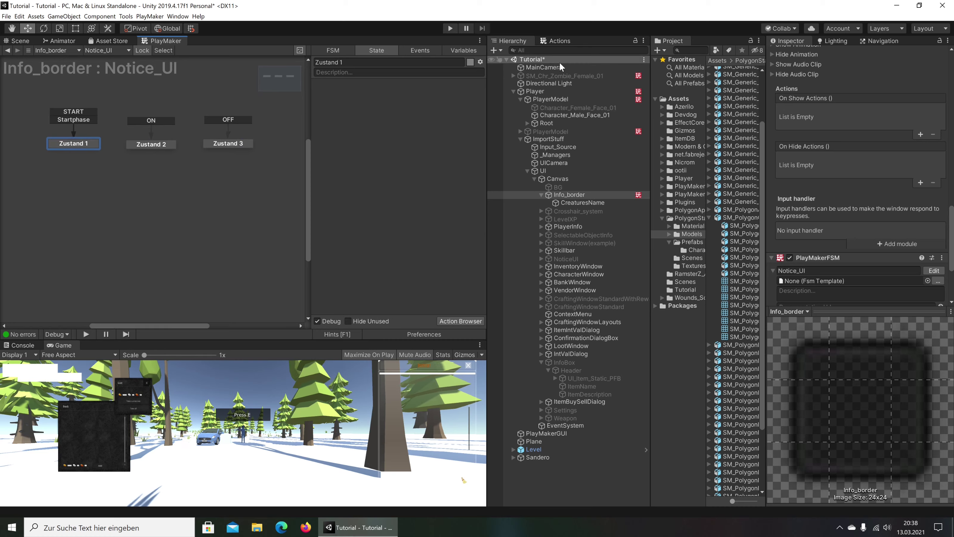
pyautogui.click(559, 42)
pyautogui.write('Bool')
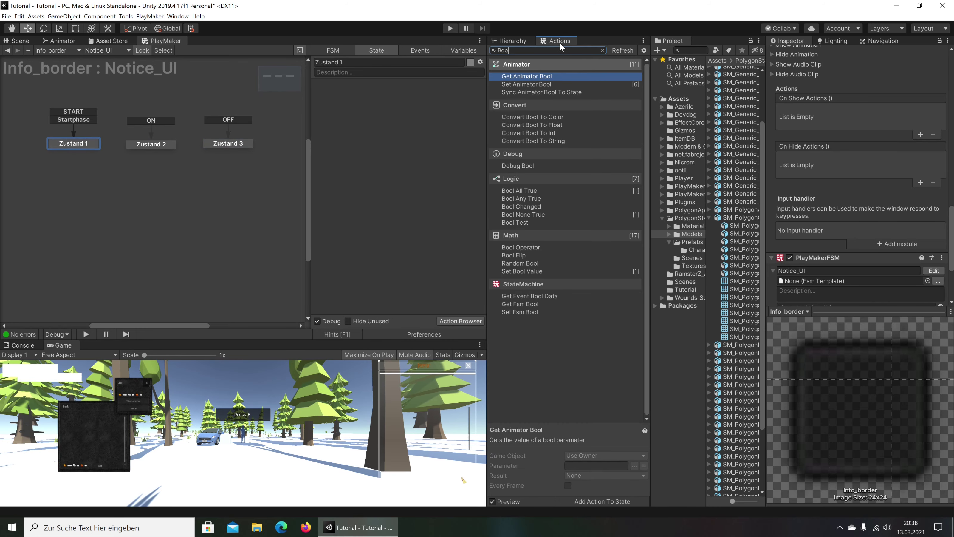
pyautogui.doubleClick(525, 223)
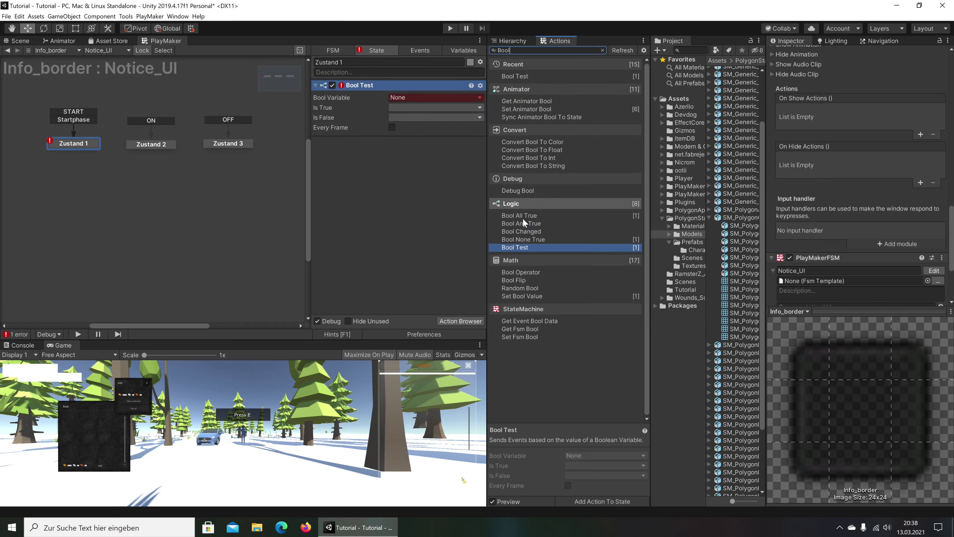
# - Create a new global bool variable named NoticeUI as the Bool Test action's variable
pyautogui.click(414, 97)
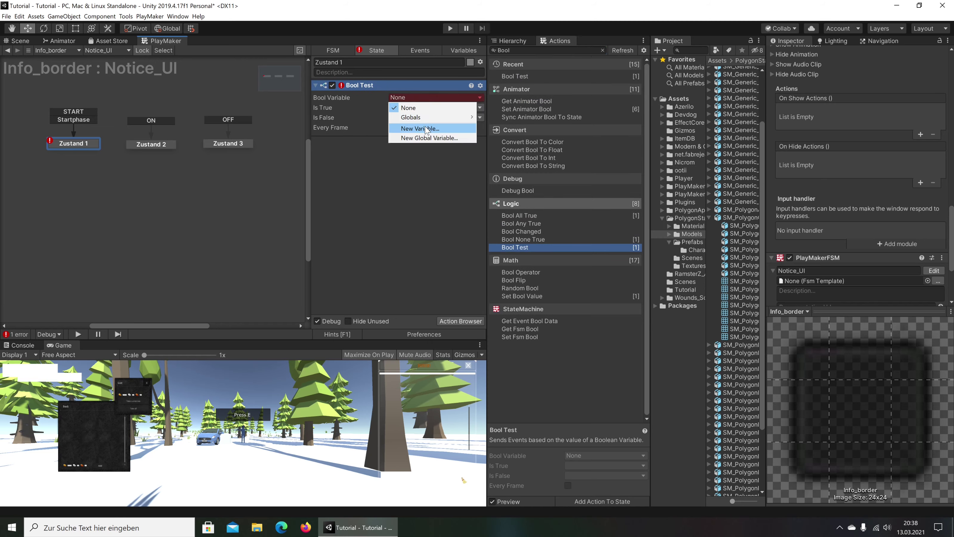
pyautogui.click(435, 139)
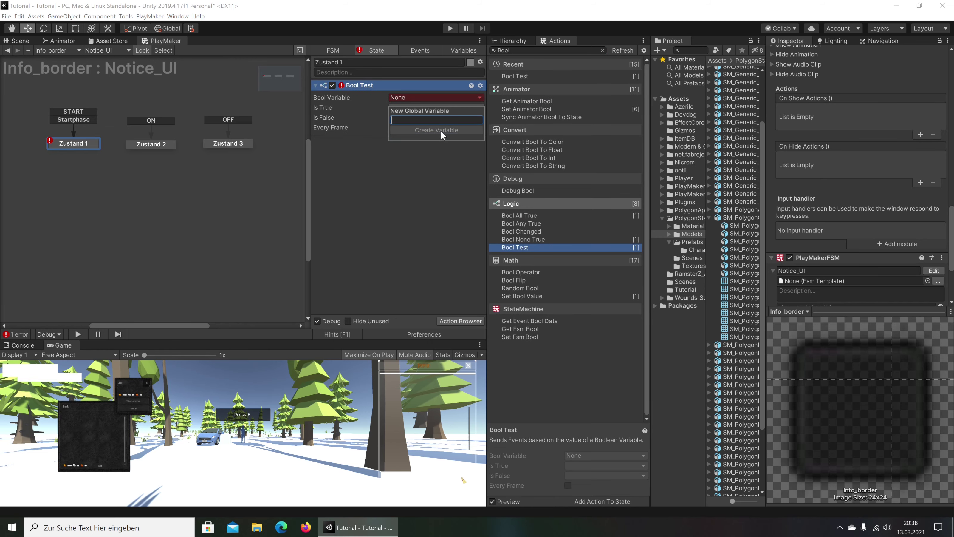
pyautogui.write('No')
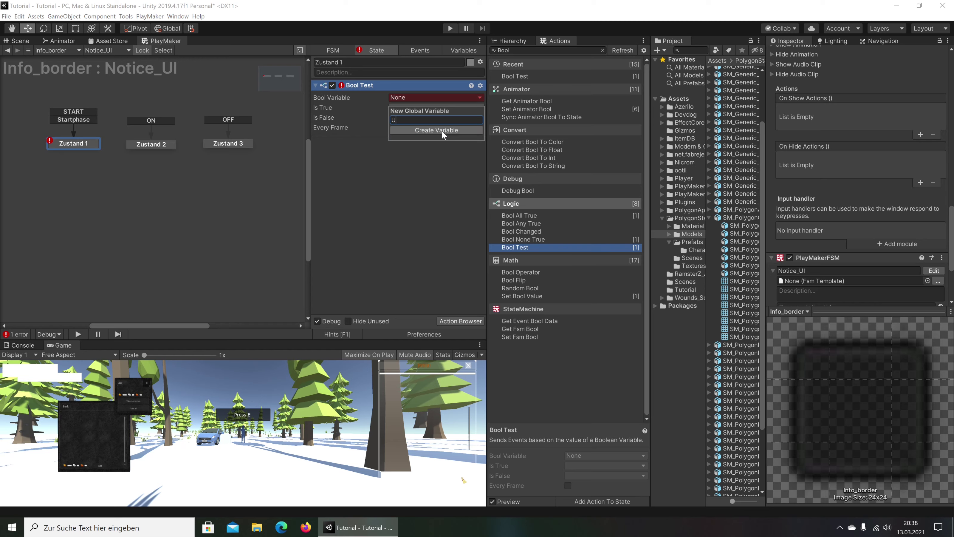
pyautogui.write('ticeUI')
pyautogui.click(441, 130)
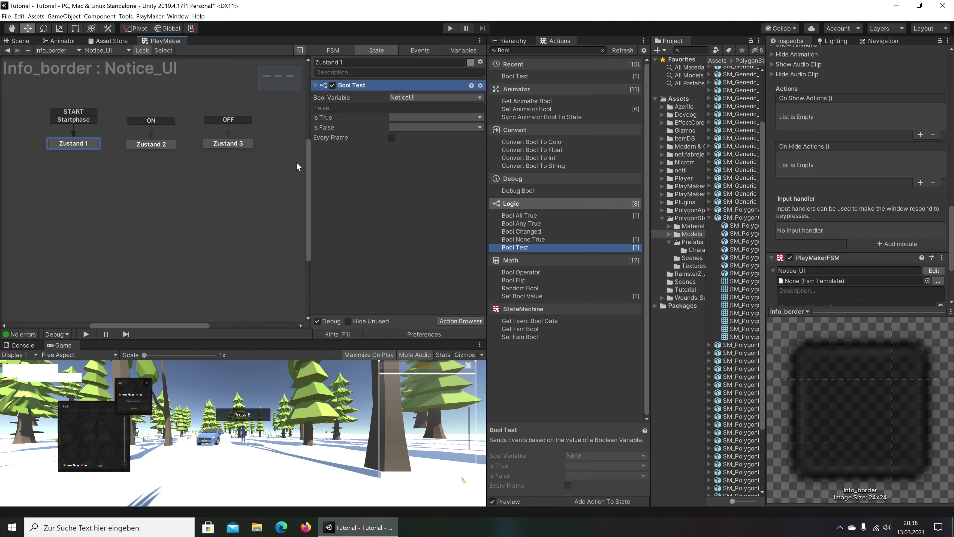
# - Set the Bool Test to send ON when true and OFF when false, checked every frame
pyautogui.click(398, 117)
pyautogui.click(411, 149)
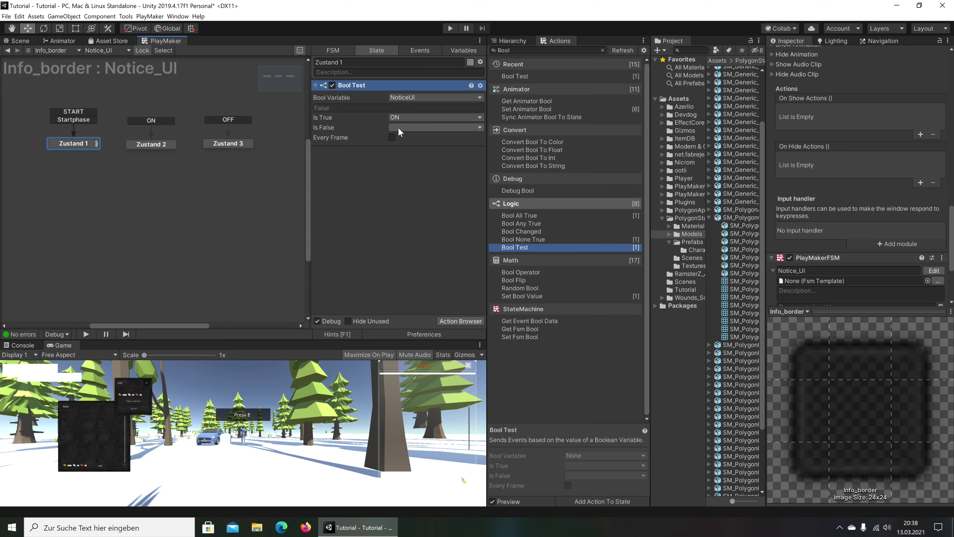
pyautogui.click(400, 128)
pyautogui.click(413, 168)
pyautogui.click(392, 137)
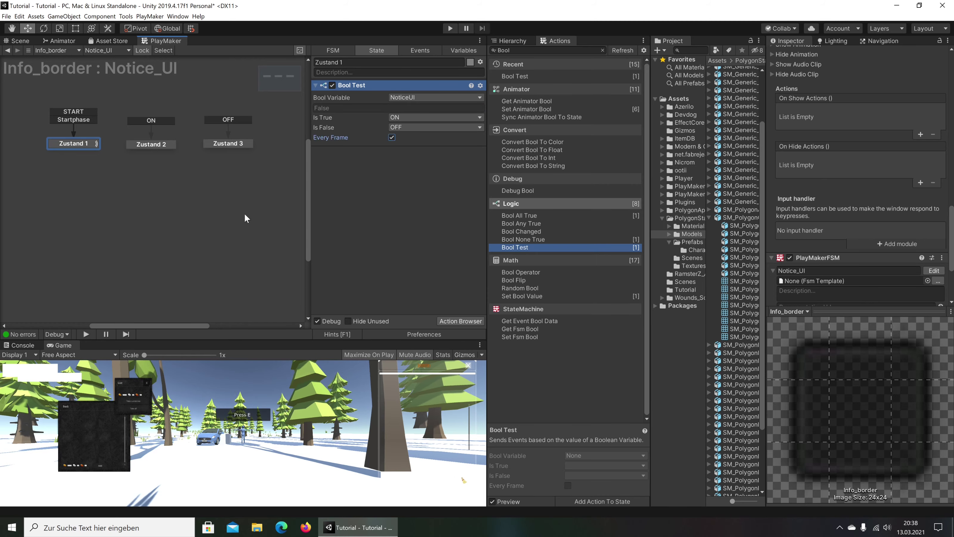
# - Add a Bool None True action to the ON state, Zustand 2, testing global NoticeUI every frame and sending OFF
pyautogui.click(142, 144)
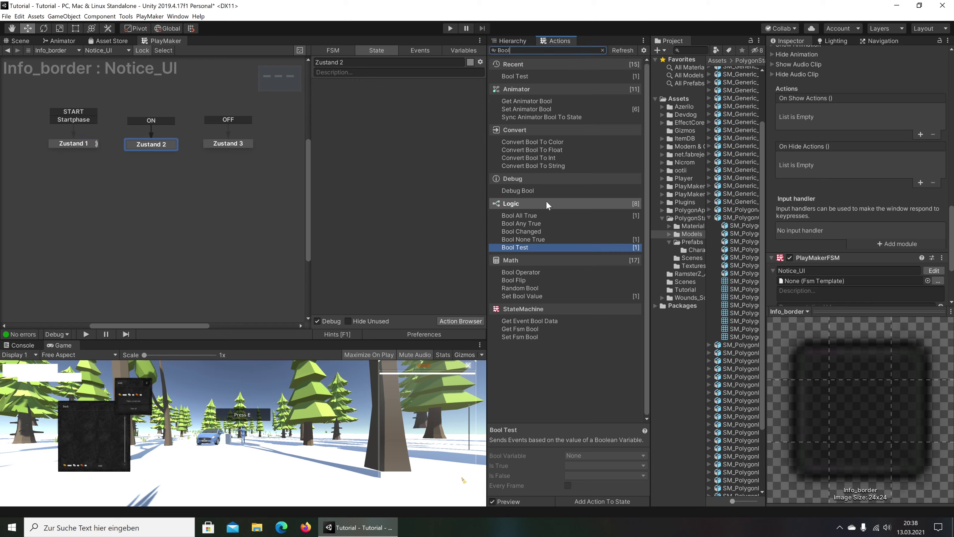
pyautogui.doubleClick(537, 238)
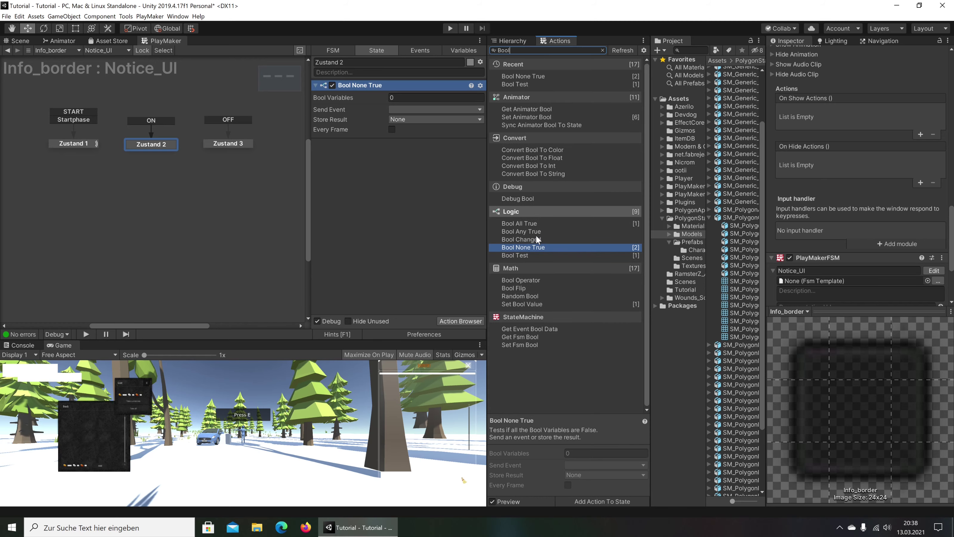
pyautogui.click(408, 98)
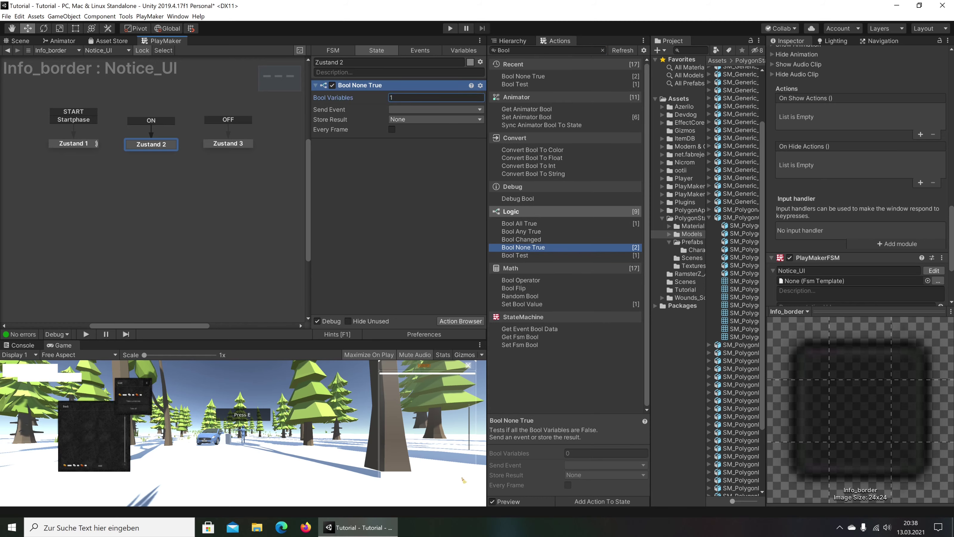
pyautogui.press('Return')
pyautogui.click(410, 110)
pyautogui.moveTo(419, 127)
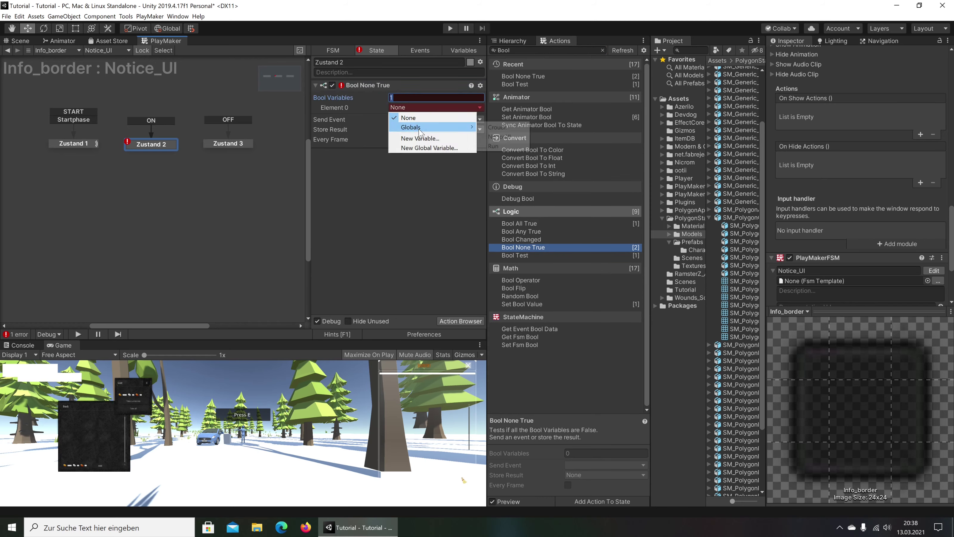
pyautogui.click(505, 137)
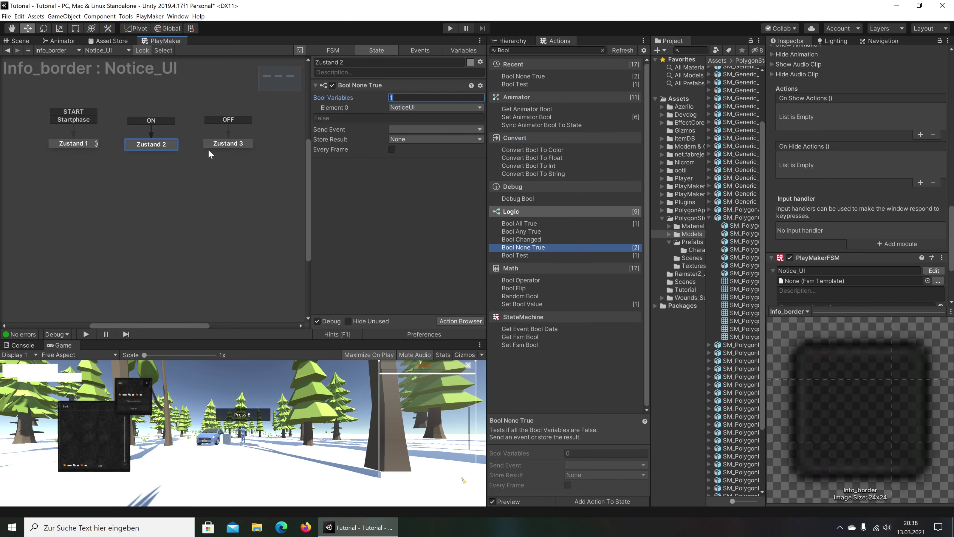
pyautogui.click(407, 130)
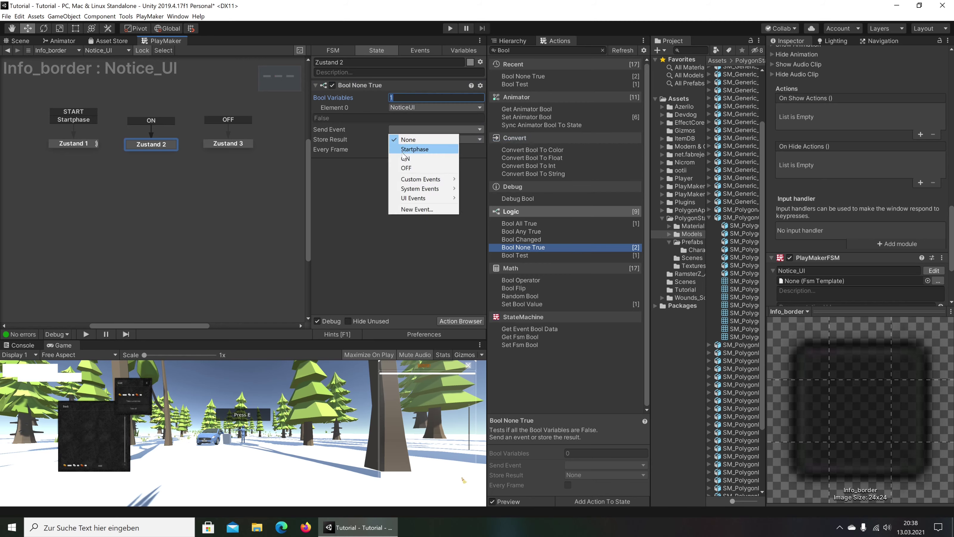
pyautogui.click(410, 167)
pyautogui.click(392, 149)
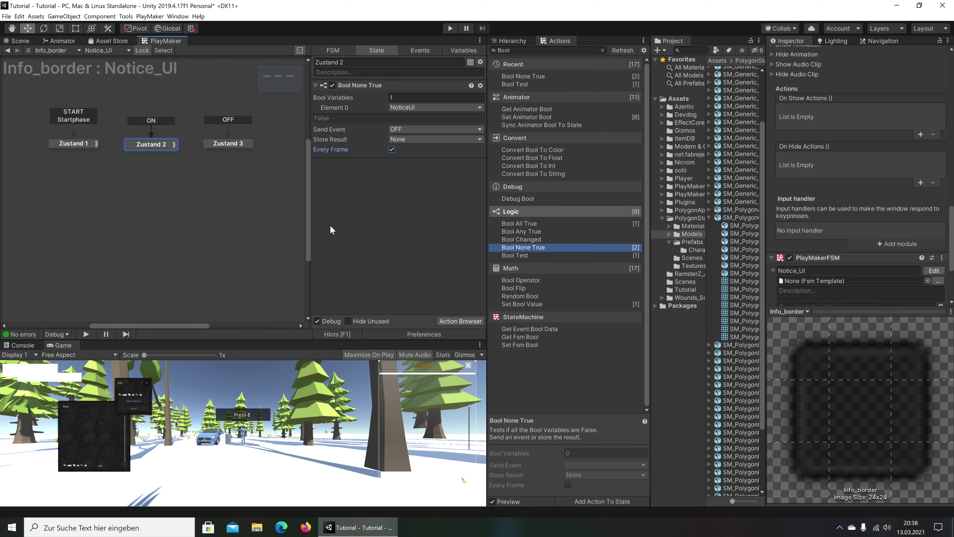
# - Add a Bool All True action to the OFF state, Zustand 3, testing global NoticeUI every frame and sending ON
pyautogui.click(212, 144)
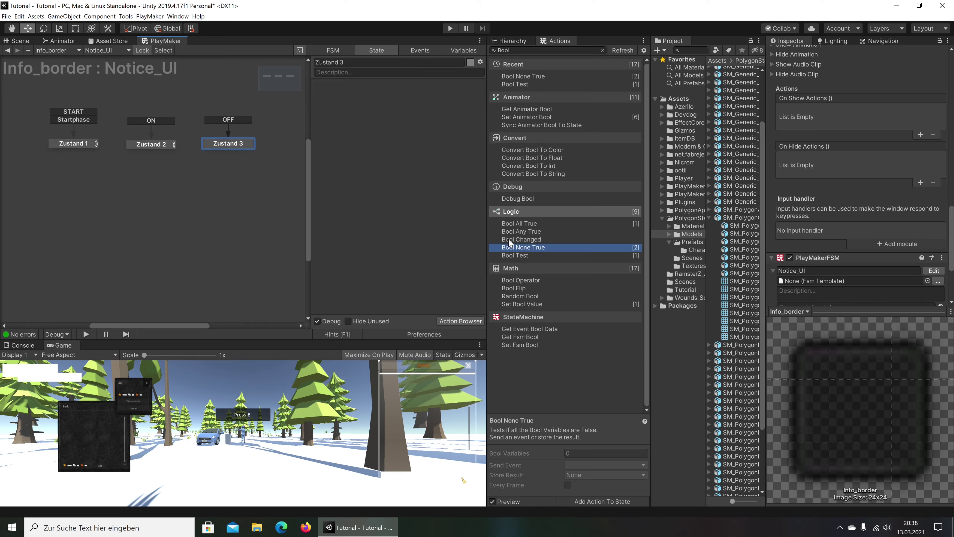
pyautogui.click(520, 224)
pyautogui.doubleClick(519, 224)
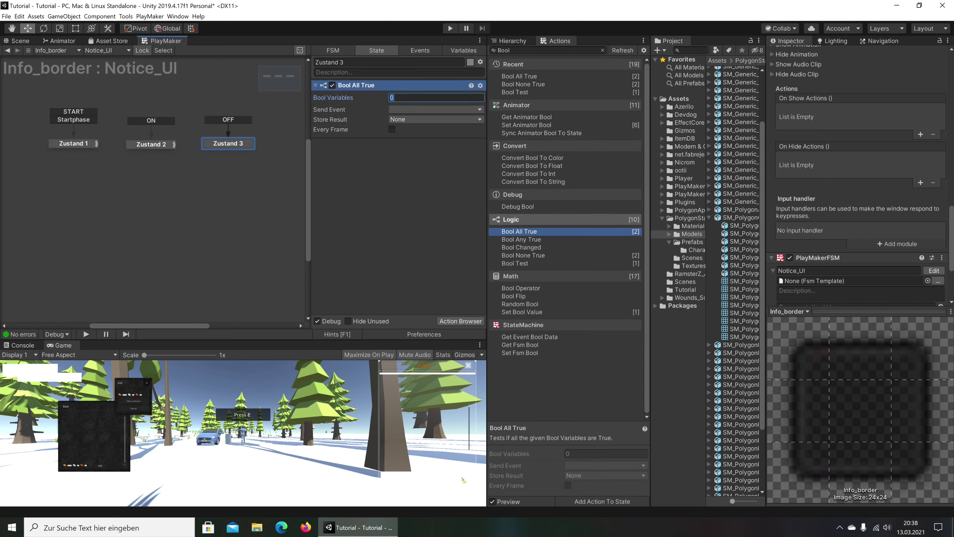
pyautogui.write('1')
pyautogui.press('Return')
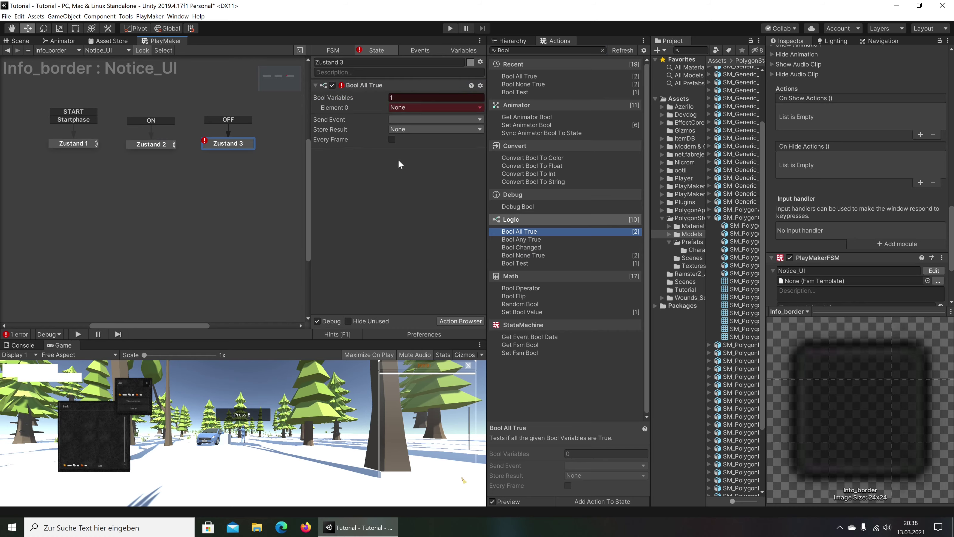
pyautogui.click(411, 108)
pyautogui.moveTo(432, 127)
pyautogui.click(500, 136)
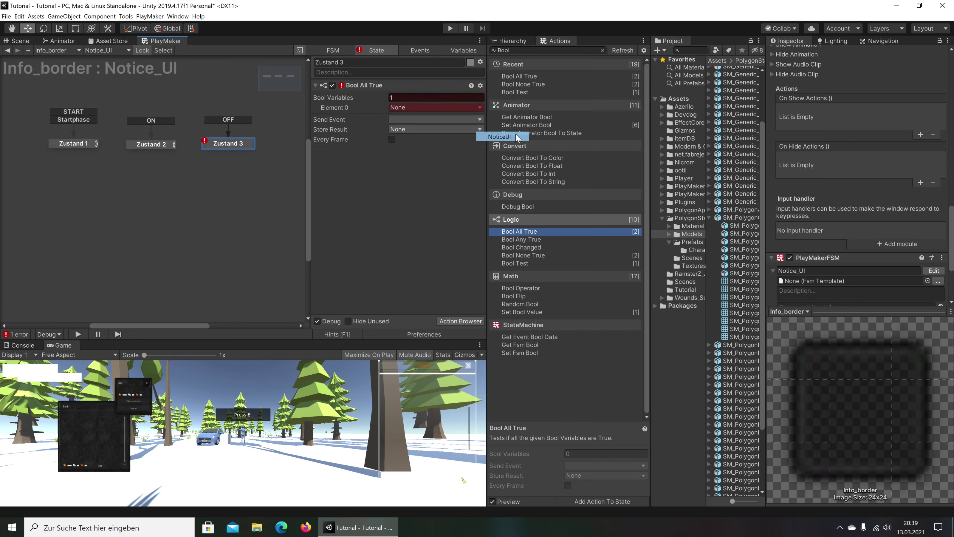
pyautogui.click(410, 130)
pyautogui.click(422, 160)
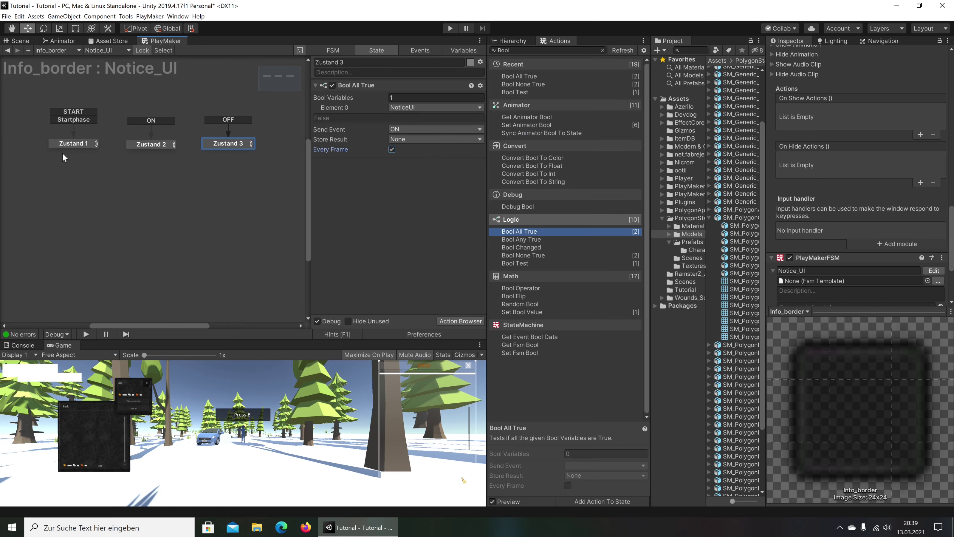
# - Check the Startphase and OFF states' actions and add a UI Show Hide UI Window action to the ON state, Zustand 2
pyautogui.click(57, 144)
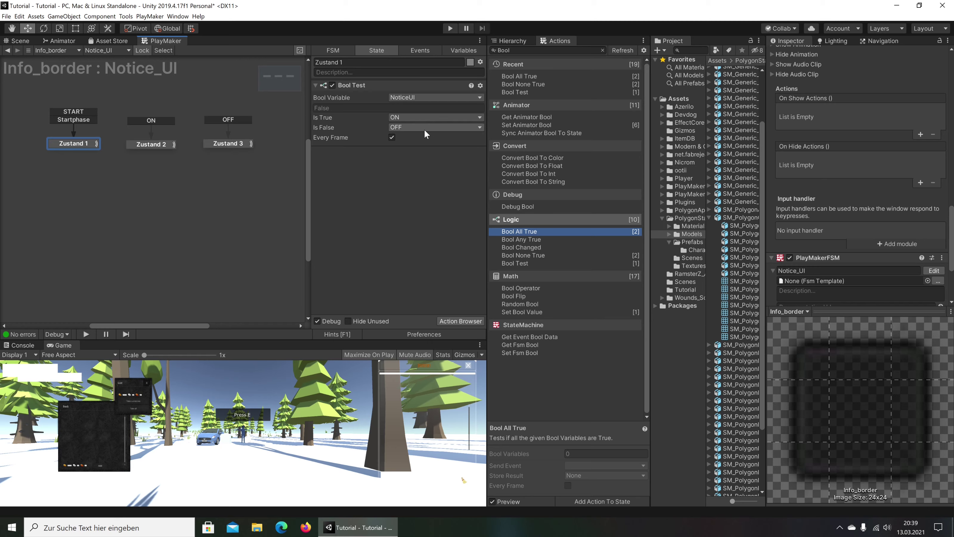
pyautogui.click(216, 146)
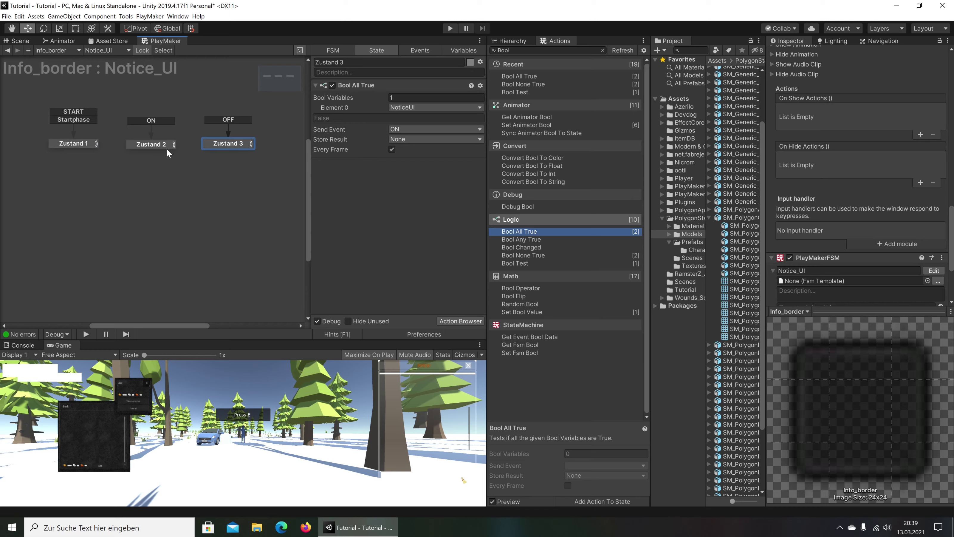
pyautogui.click(136, 148)
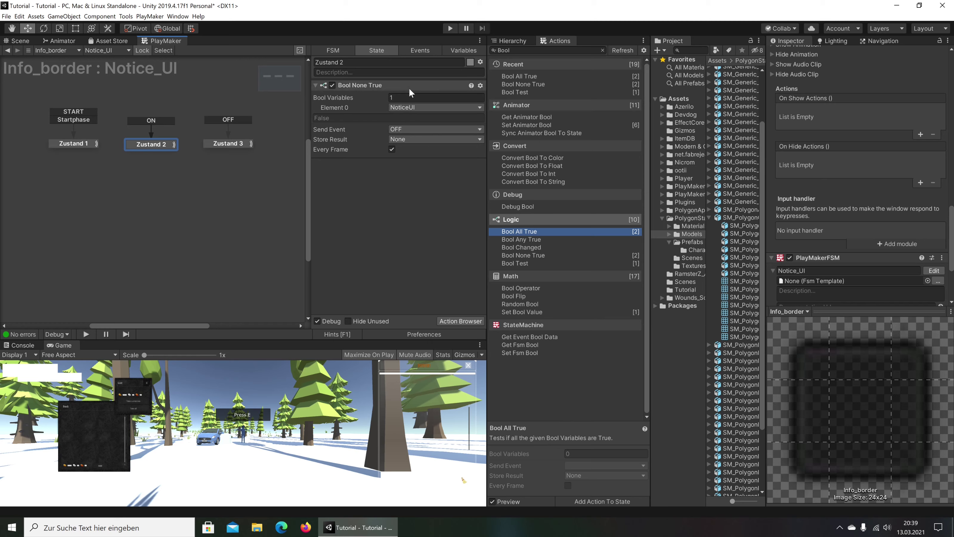
pyautogui.click(526, 50)
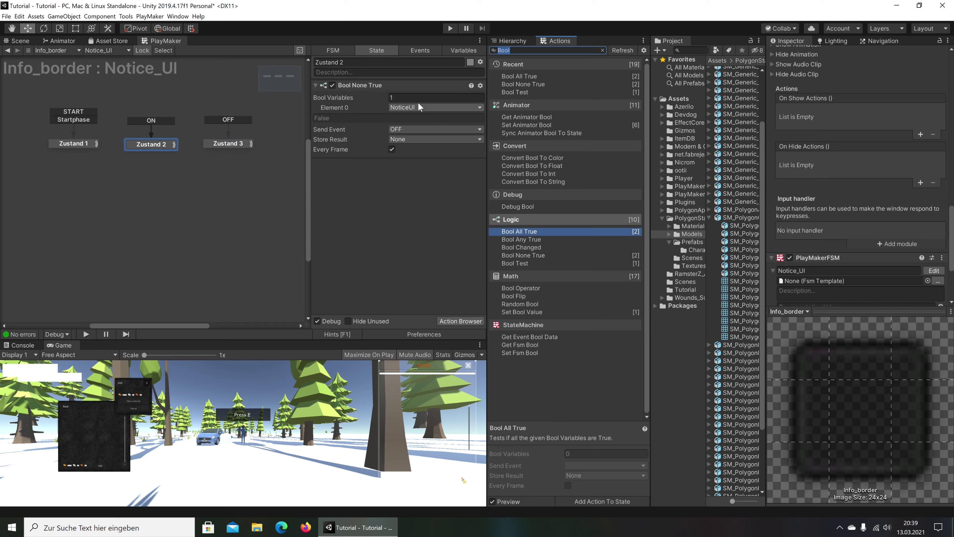
pyautogui.write('show')
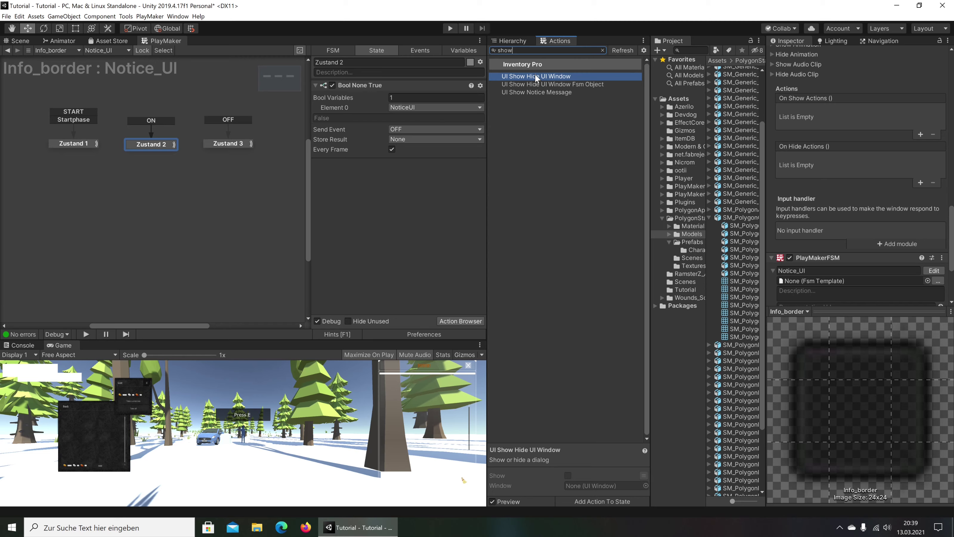
pyautogui.doubleClick(552, 75)
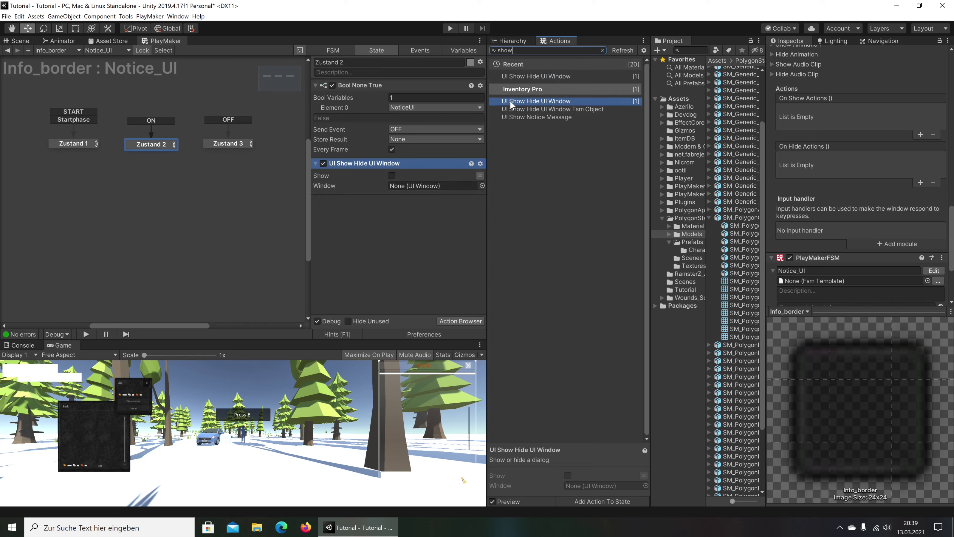
# - Assign Info_border as the action's window with Show enabled, and place the action above Bool None True
pyautogui.click(511, 40)
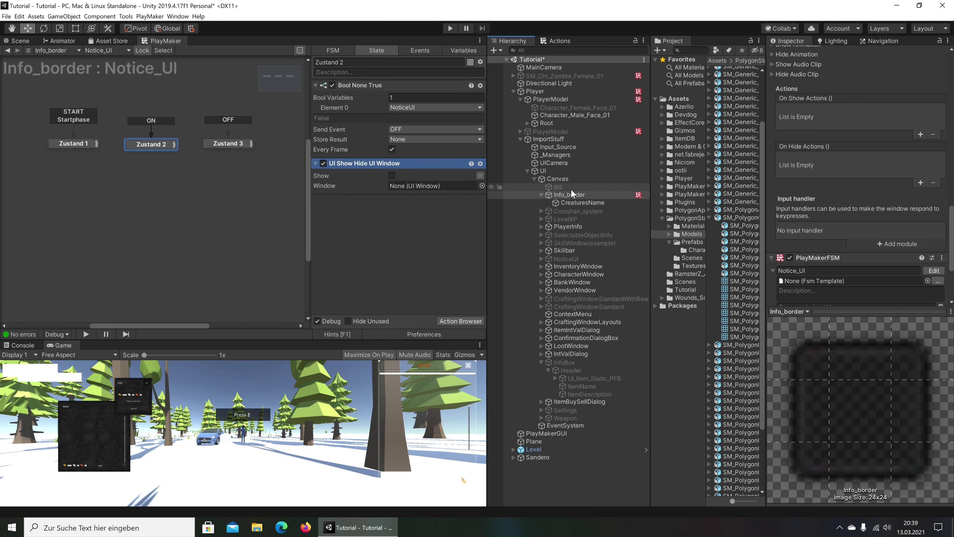
pyautogui.moveTo(569, 194); pyautogui.dragTo(438, 187)
pyautogui.click(392, 175)
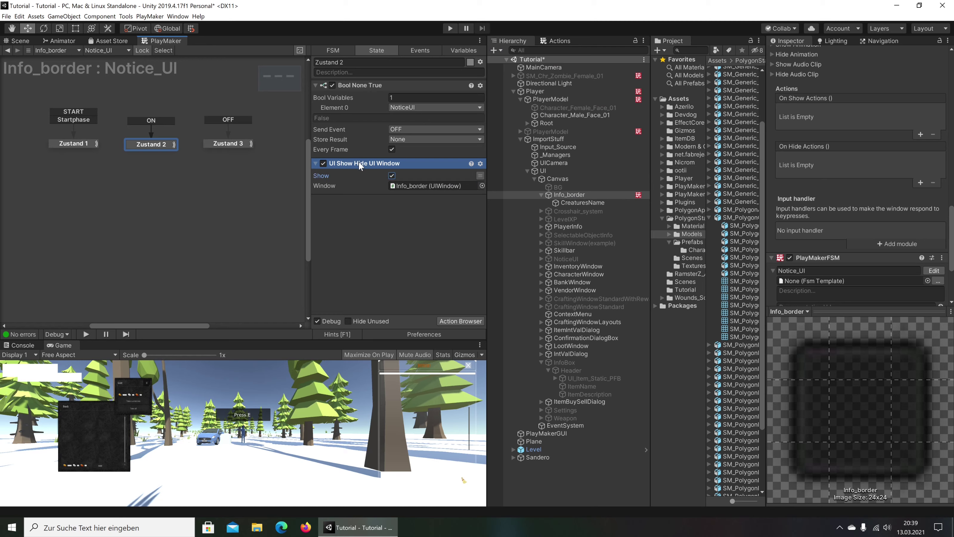
pyautogui.moveTo(358, 162); pyautogui.dragTo(381, 99)
# - Copy the UI Show Hide UI Window action into the OFF state, Zustand 3, above Bool All True, with Show disabled
pyautogui.rightClick(373, 87)
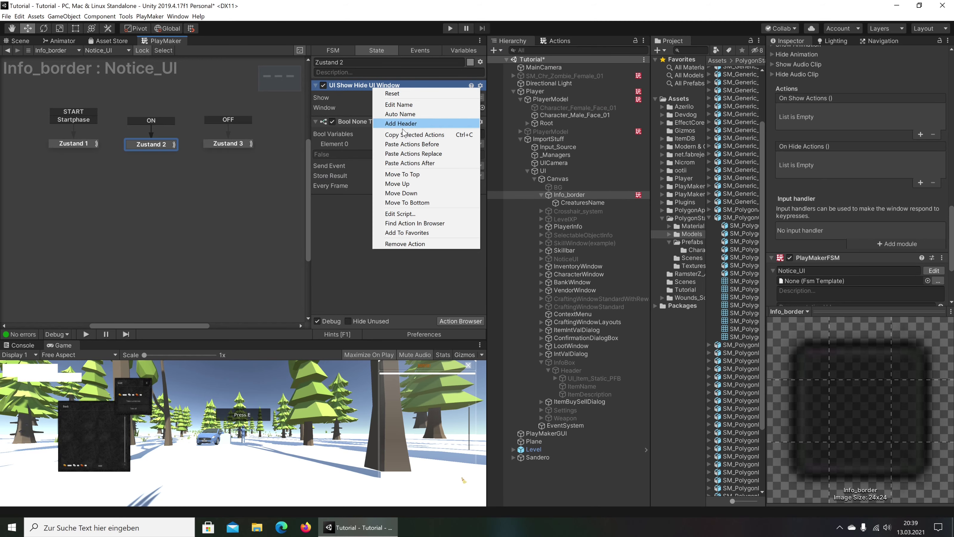
pyautogui.click(411, 134)
pyautogui.click(239, 142)
pyautogui.rightClick(341, 182)
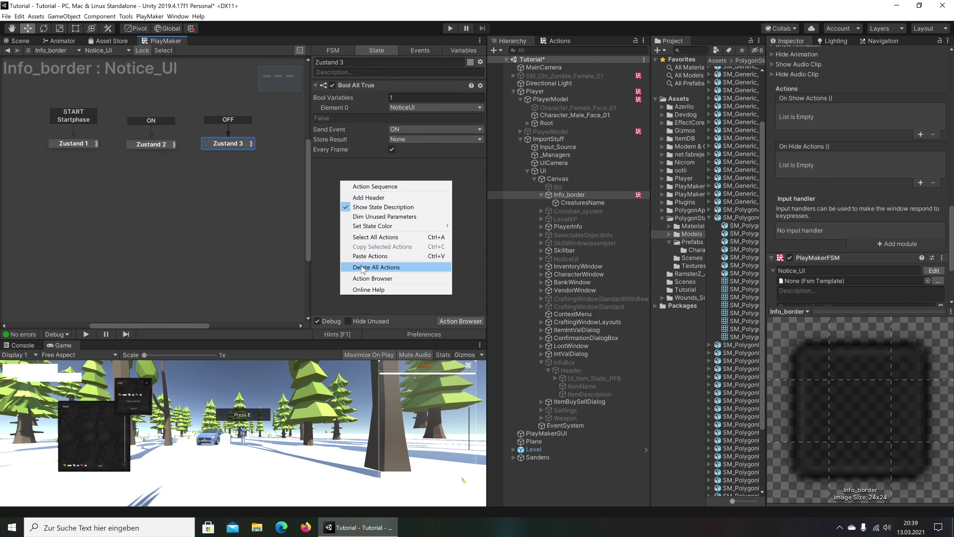
pyautogui.click(362, 256)
pyautogui.moveTo(352, 162); pyautogui.dragTo(362, 103)
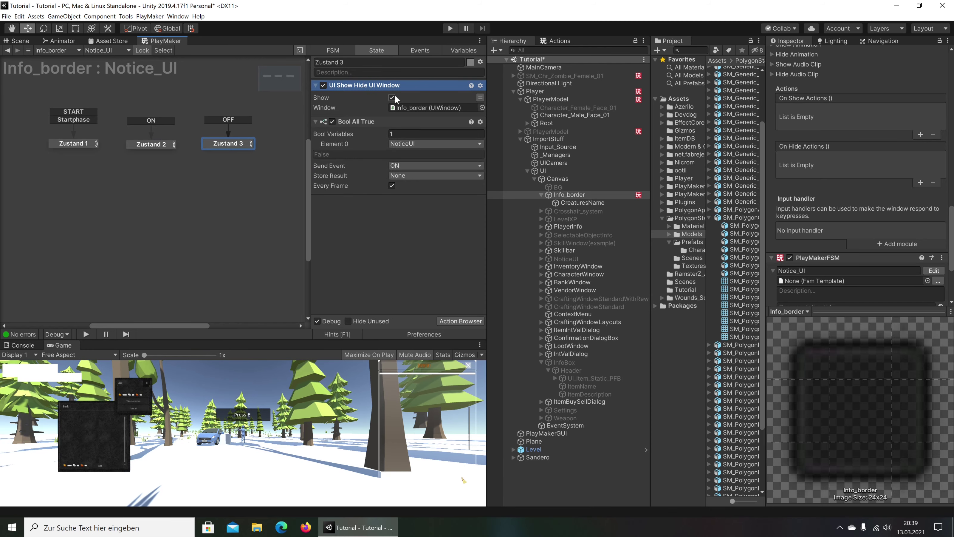
pyautogui.click(393, 98)
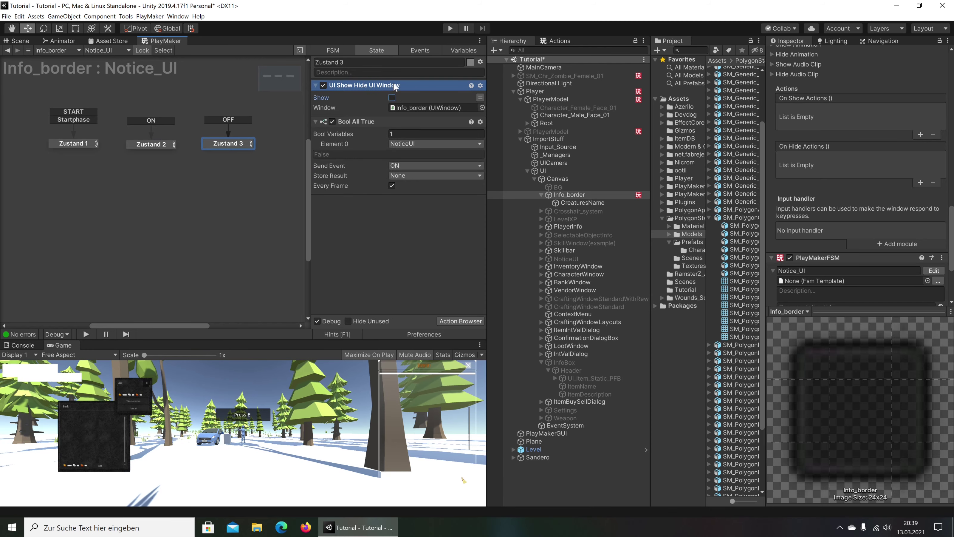
# - Copy the OFF state's UI Show Hide UI Window action into the Startphase state, Zustand 1, above Bool Test
pyautogui.rightClick(353, 89)
pyautogui.click(372, 132)
pyautogui.click(74, 143)
pyautogui.rightClick(349, 195)
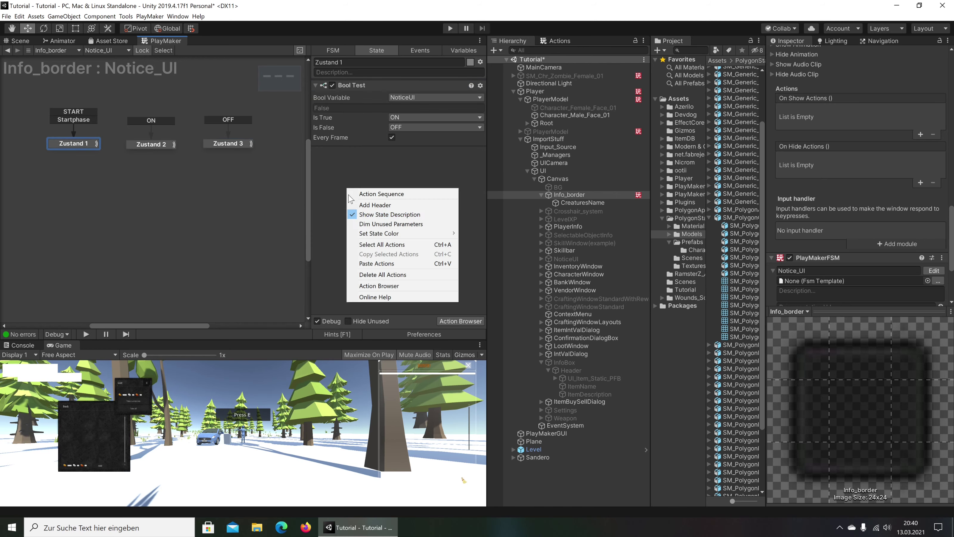
pyautogui.click(377, 263)
pyautogui.moveTo(352, 152); pyautogui.dragTo(359, 107)
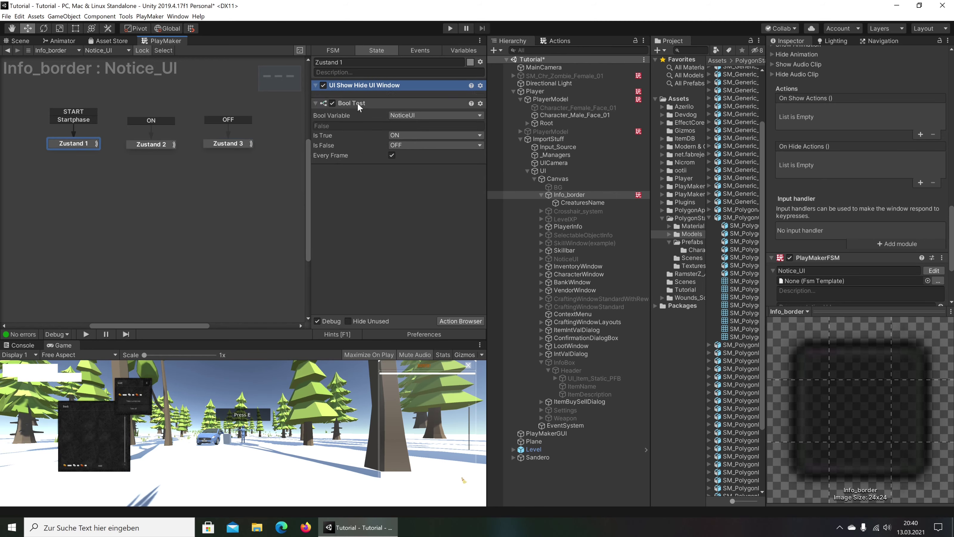
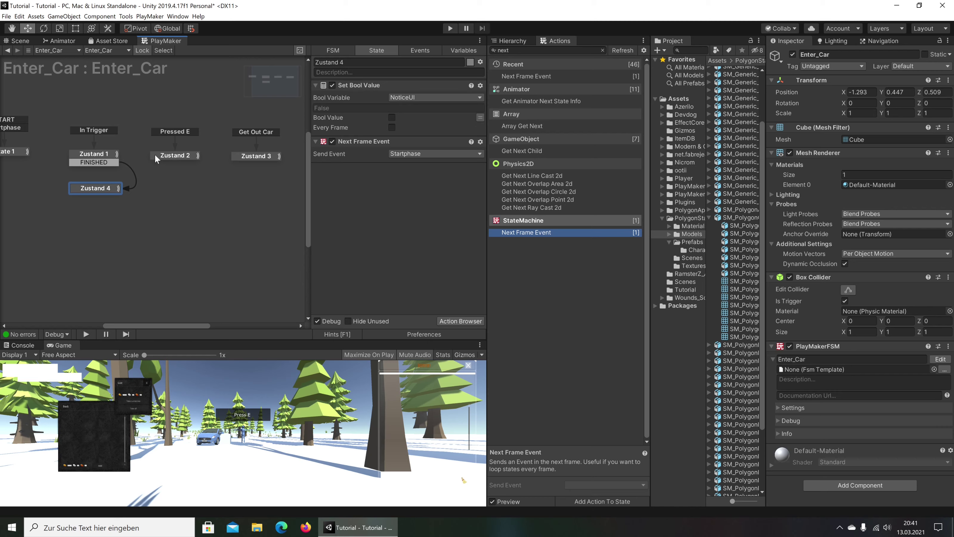
# - Copy Zustand 4's Set Bool Value action for NoticeUI into the Pressed E state, Zustand 2, above Set Parent, with Bool Value off
pyautogui.click(154, 154)
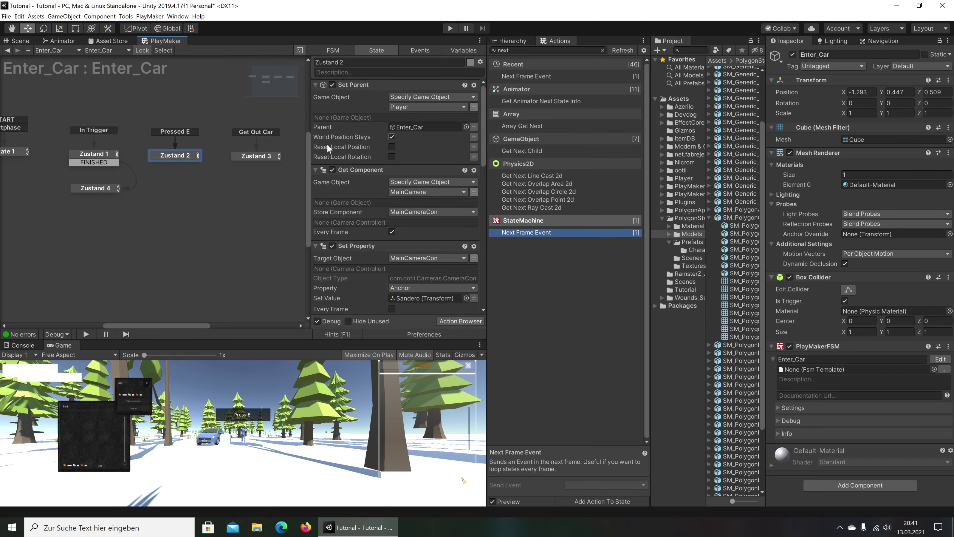
pyautogui.click(108, 187)
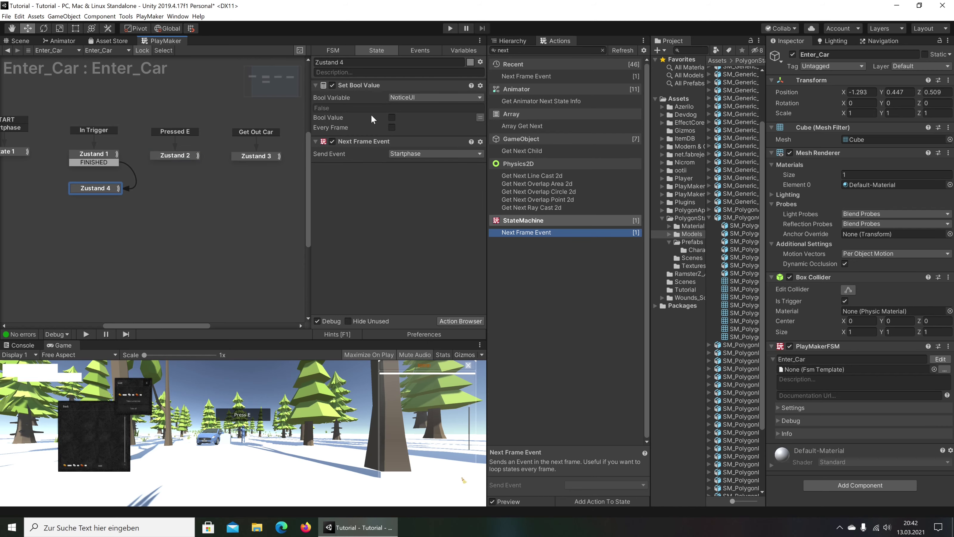
pyautogui.rightClick(356, 85)
pyautogui.click(394, 131)
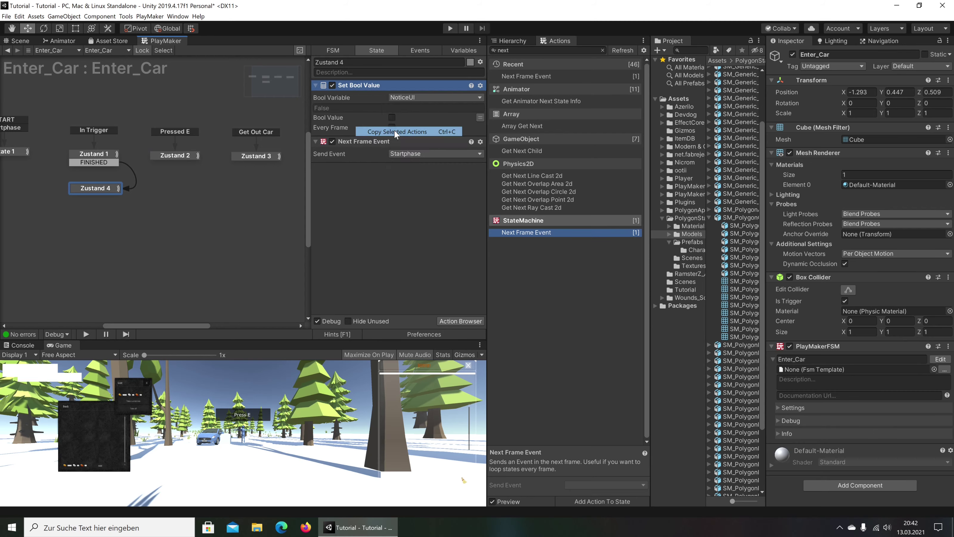
pyautogui.click(174, 157)
pyautogui.rightClick(357, 86)
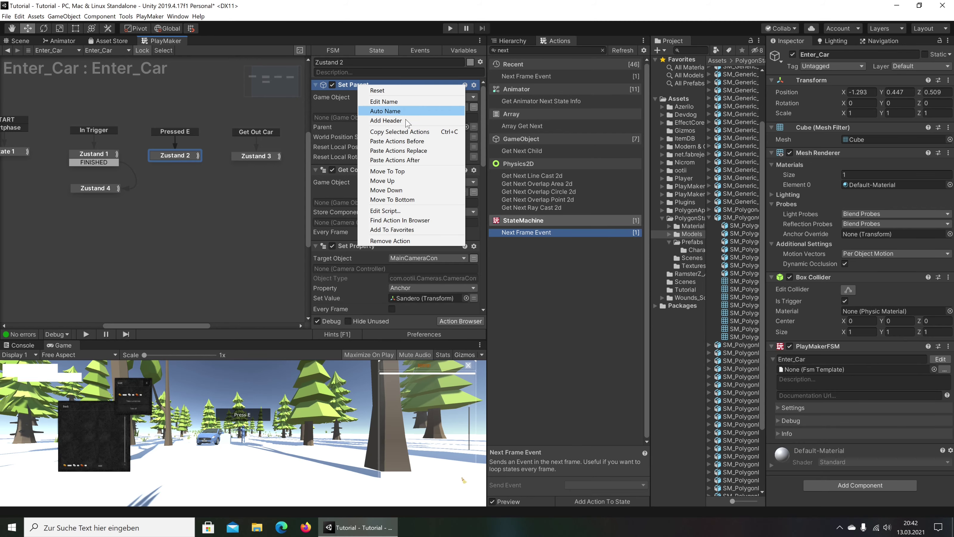
pyautogui.click(406, 143)
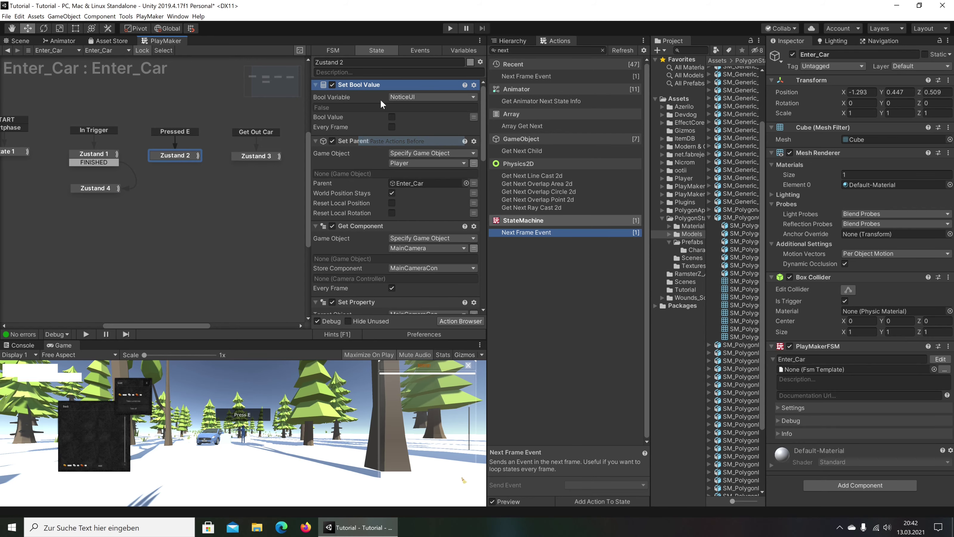
pyautogui.click(392, 117)
pyautogui.click(391, 117)
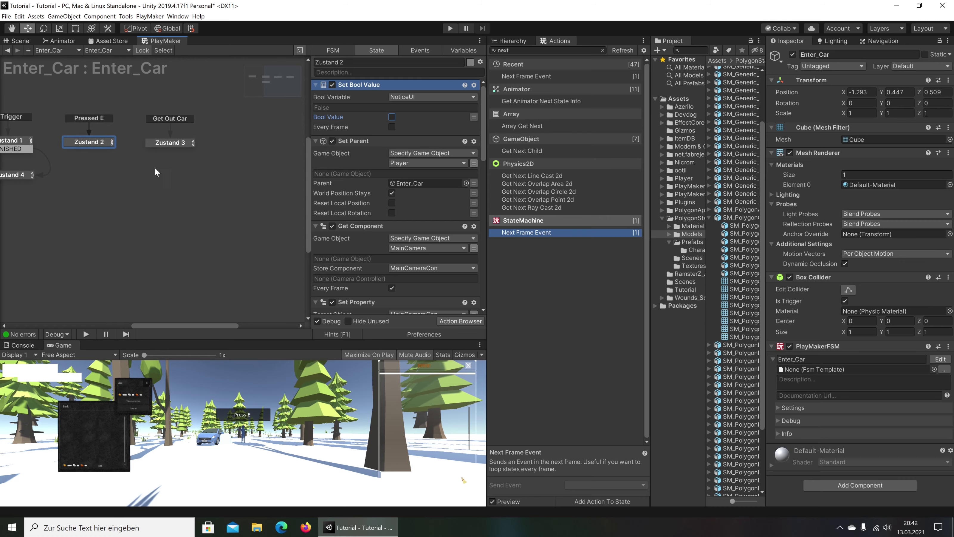
# - Check the actions of the Get Out Car state, Zustand 3
pyautogui.moveTo(155, 168); pyautogui.dragTo(214, 161, button='middle')
pyautogui.click(210, 143)
pyautogui.scroll(-5, 393, 168)
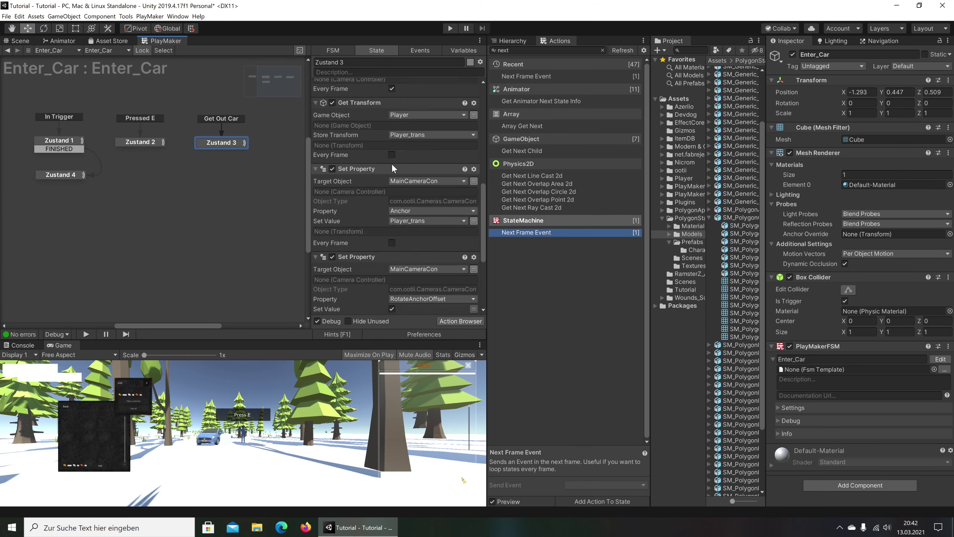
pyautogui.scroll(5, 392, 168)
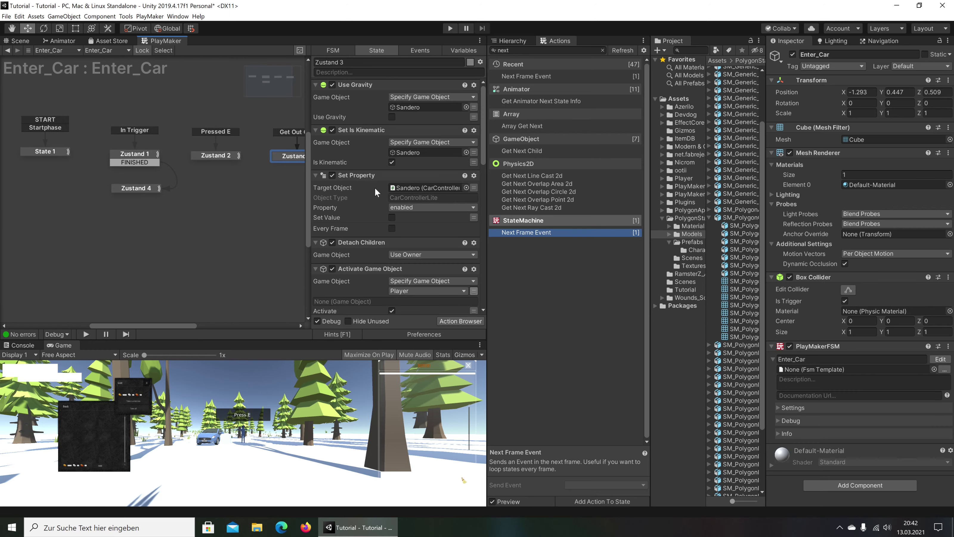
# - Disable the Mesh Renderer of the Enter_Car trigger cube beside the car in the scene
pyautogui.click(509, 43)
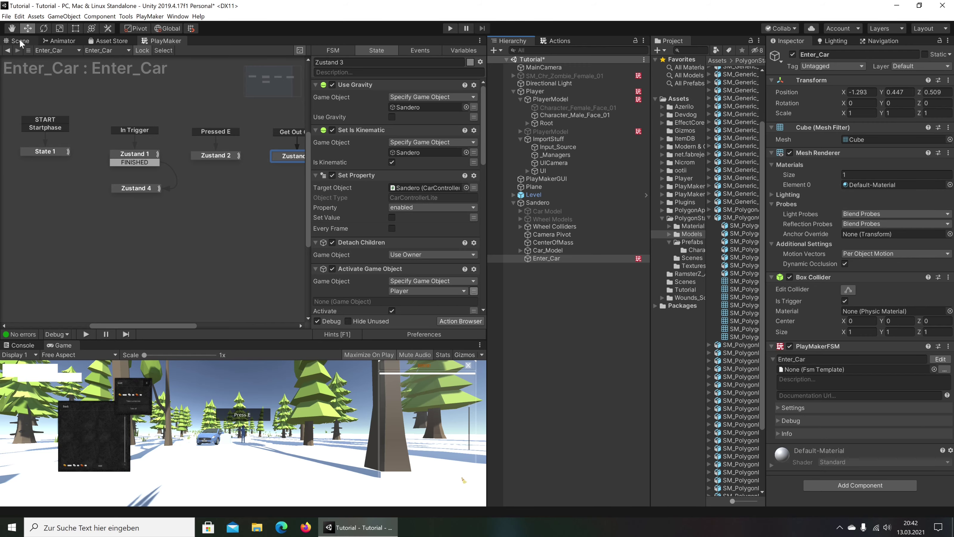
pyautogui.click(21, 42)
pyautogui.click(790, 152)
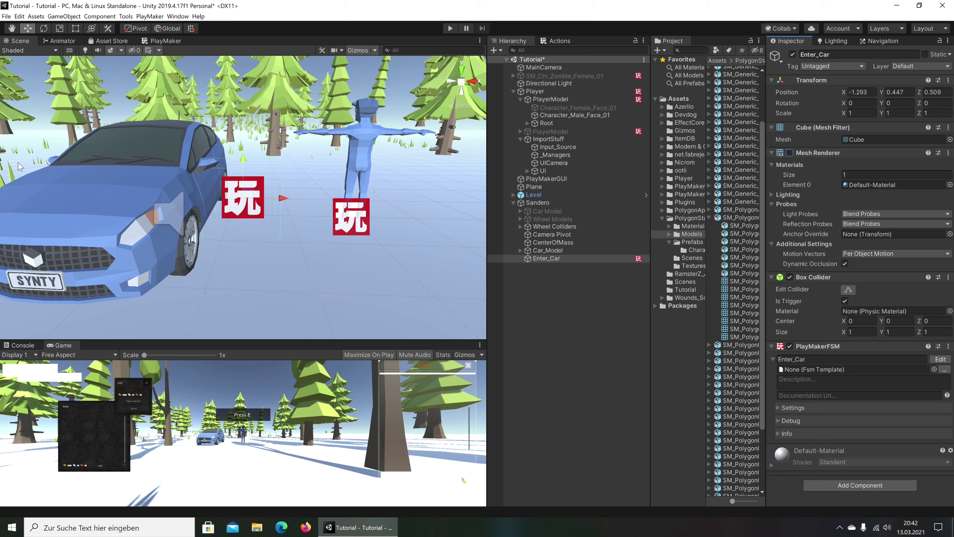
pyautogui.moveTo(20, 166); pyautogui.dragTo(285, 206, button='right')
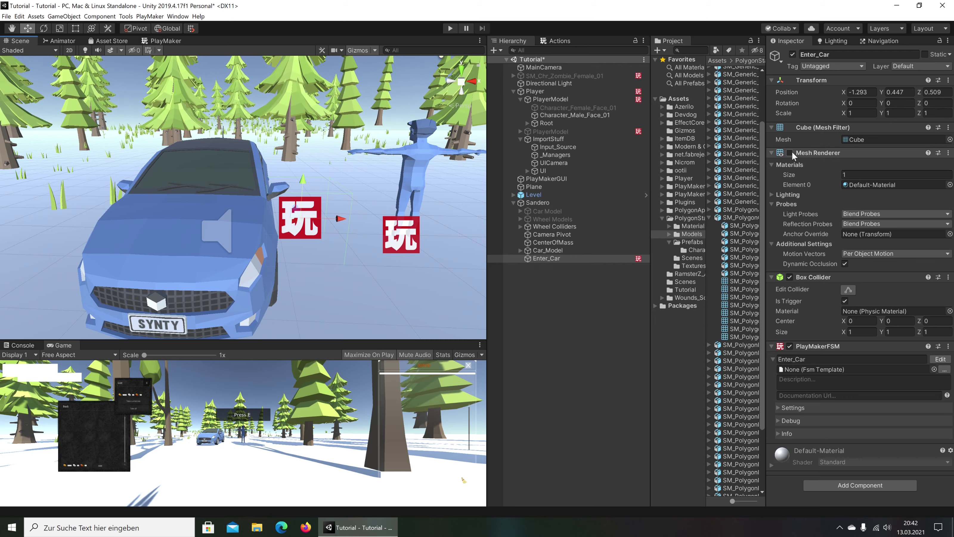
pyautogui.moveTo(338, 225); pyautogui.dragTo(488, 230, button='right')
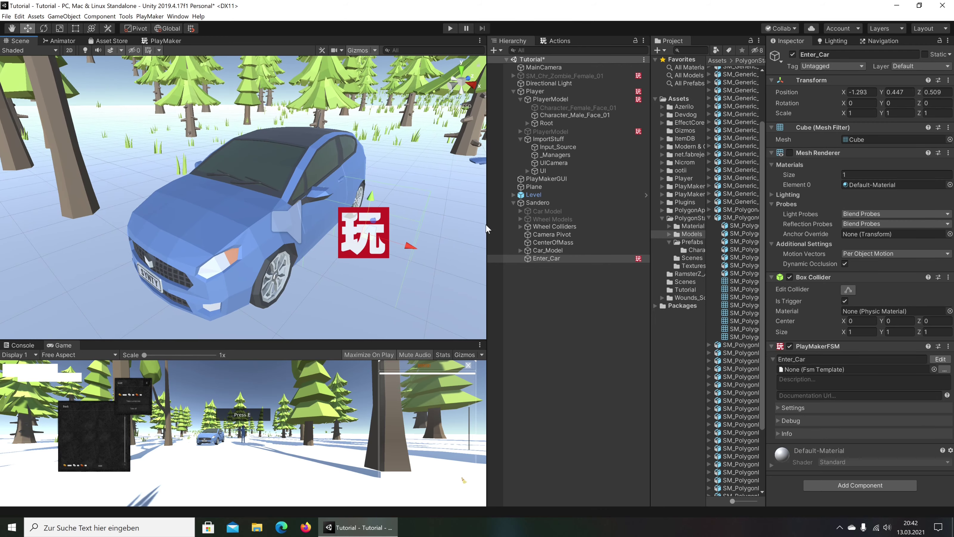
pyautogui.click(789, 153)
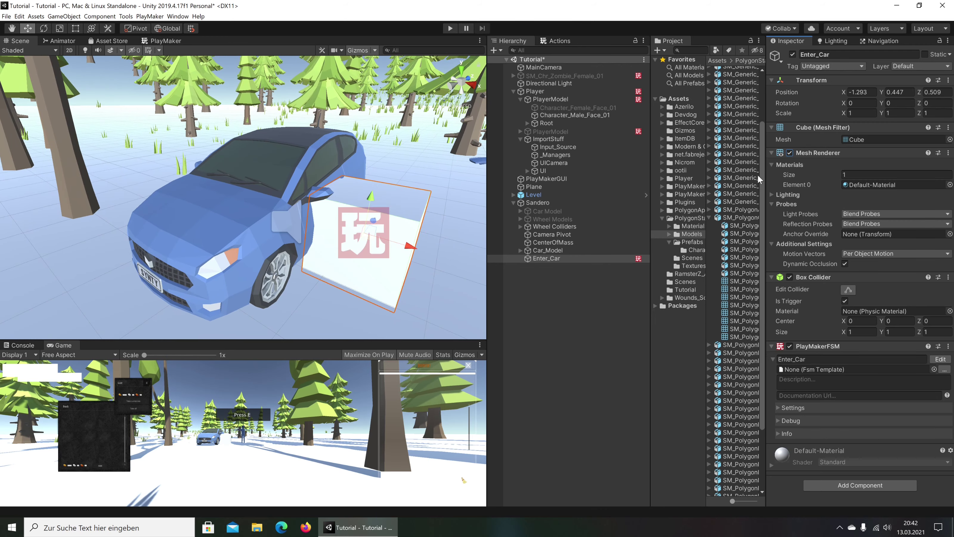
pyautogui.click(790, 153)
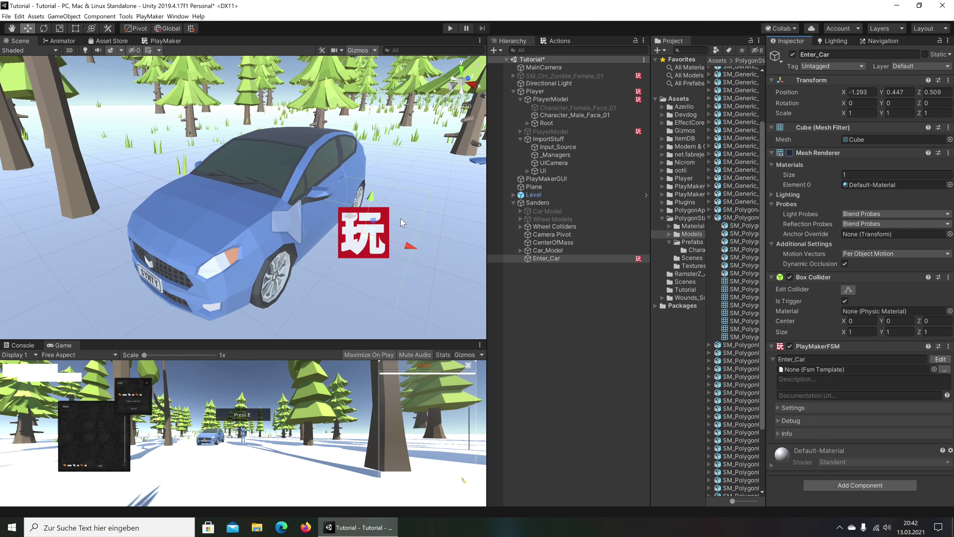
# - Play the game and walk the character in and out of the car's trigger area to test the Press E notice
pyautogui.click(449, 28)
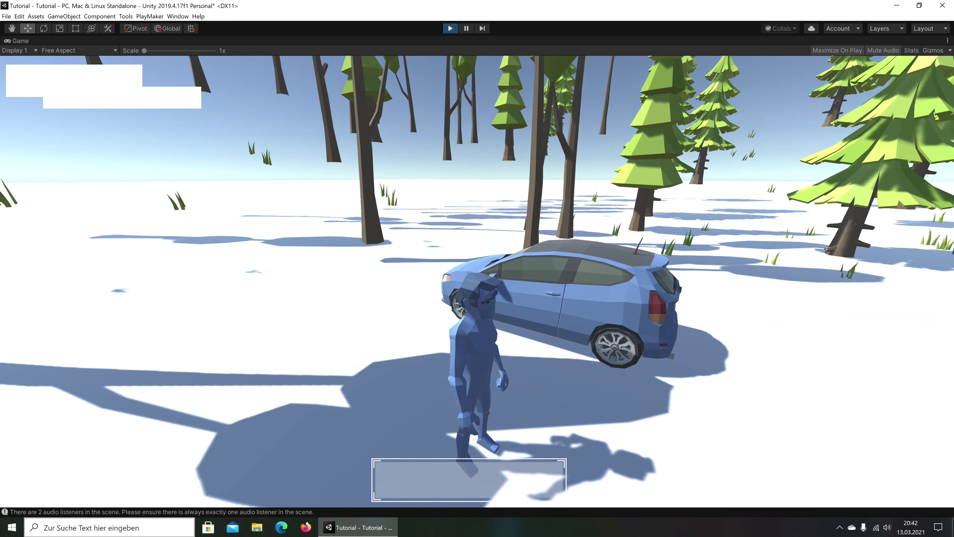
pyautogui.press('w')
pyautogui.press('w')
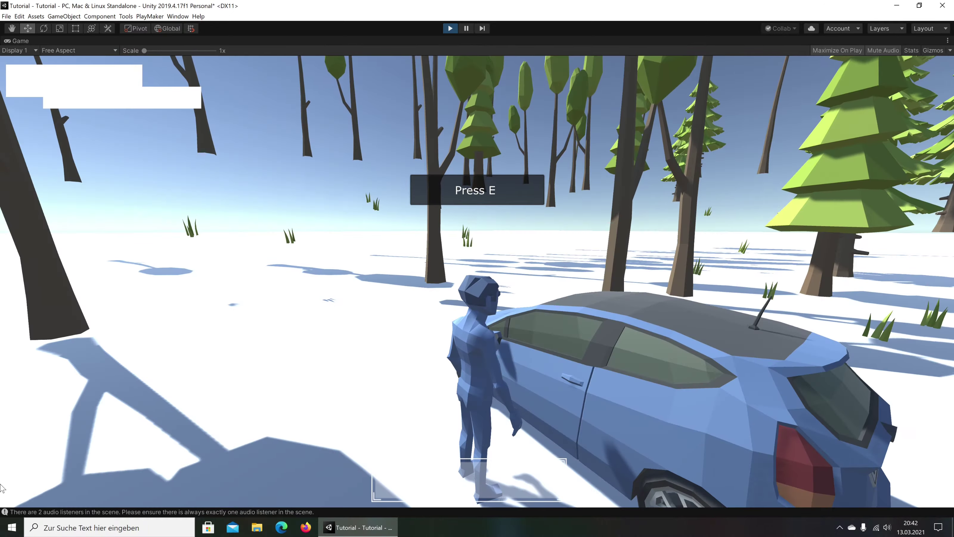
pyautogui.press('s')
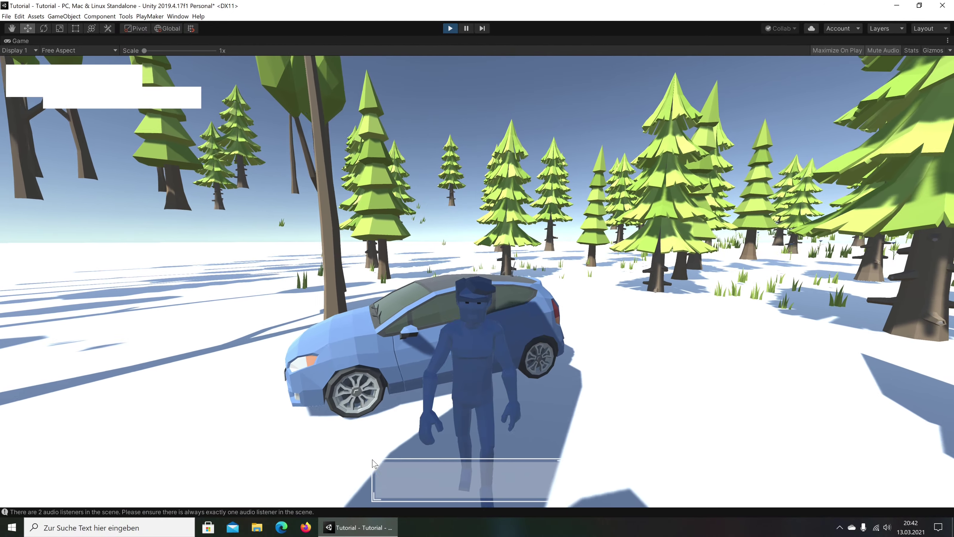
pyautogui.press('w')
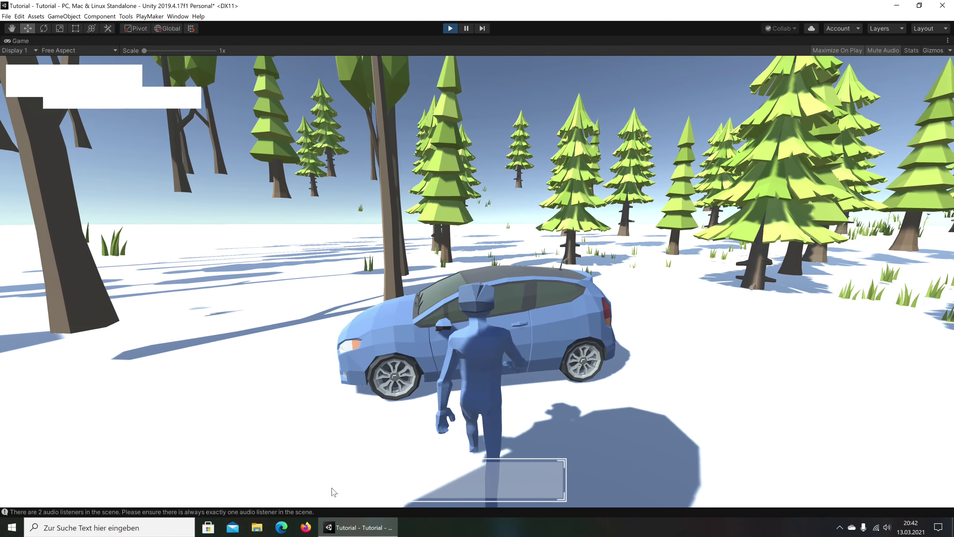
pyautogui.press('s')
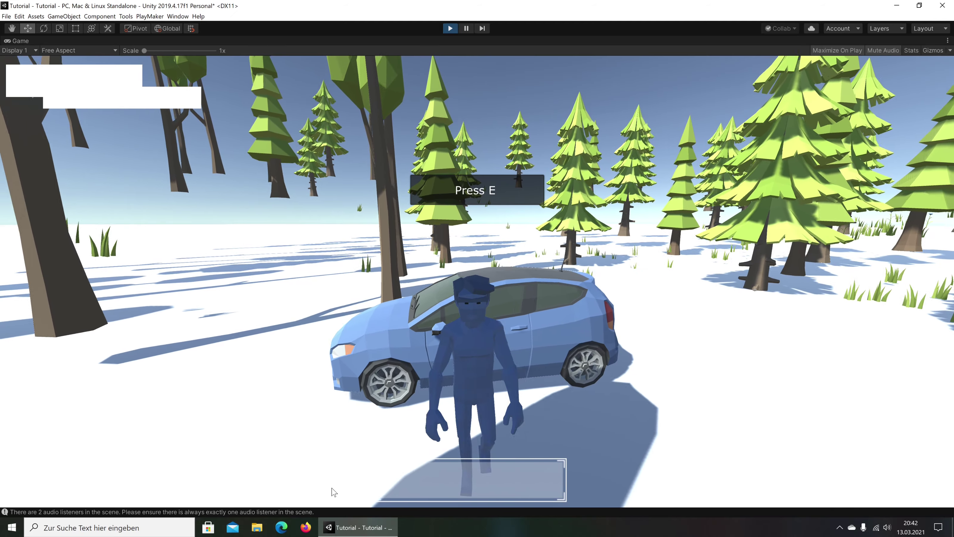
pyautogui.press('w')
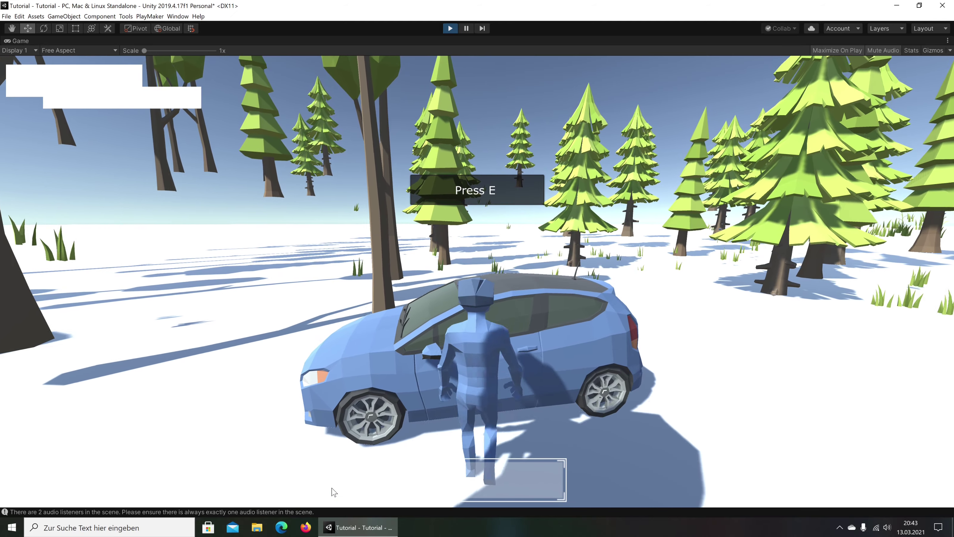
# - Test entering the car, driving it, getting out and walking around it, and stop the game
pyautogui.press('e')
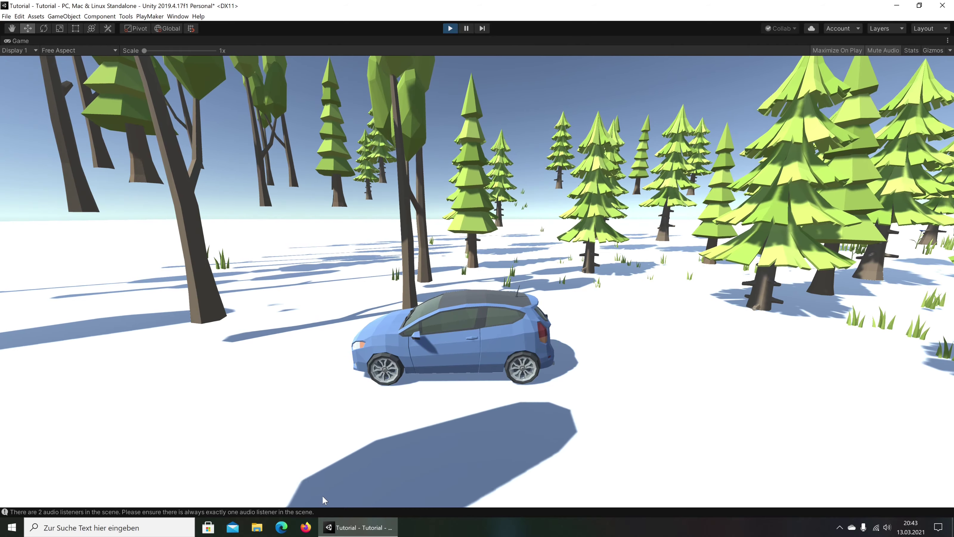
pyautogui.press('w')
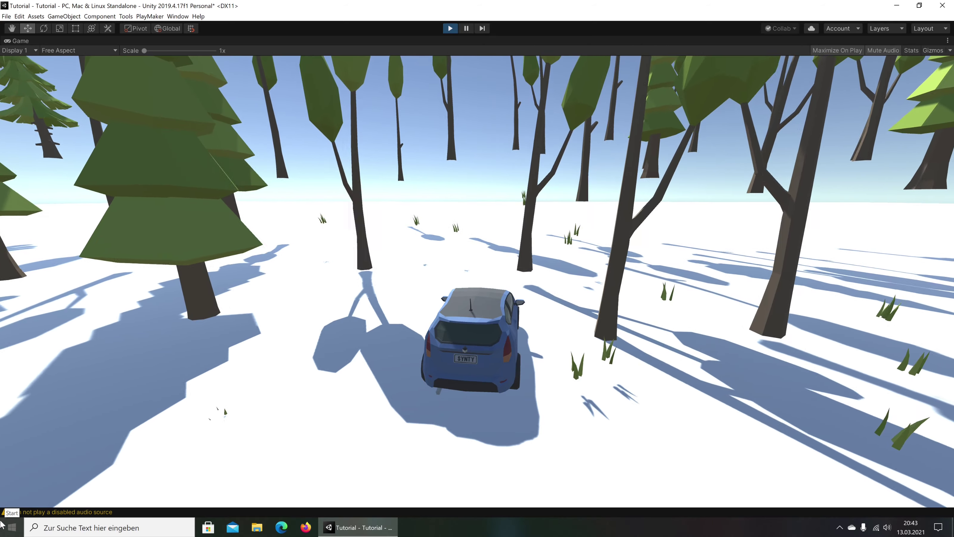
pyautogui.press('a')
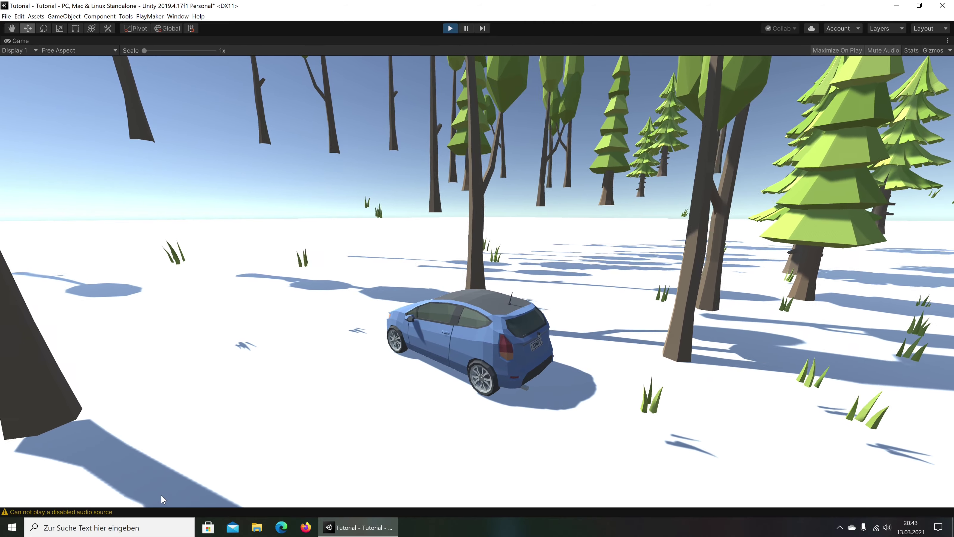
pyautogui.press('e')
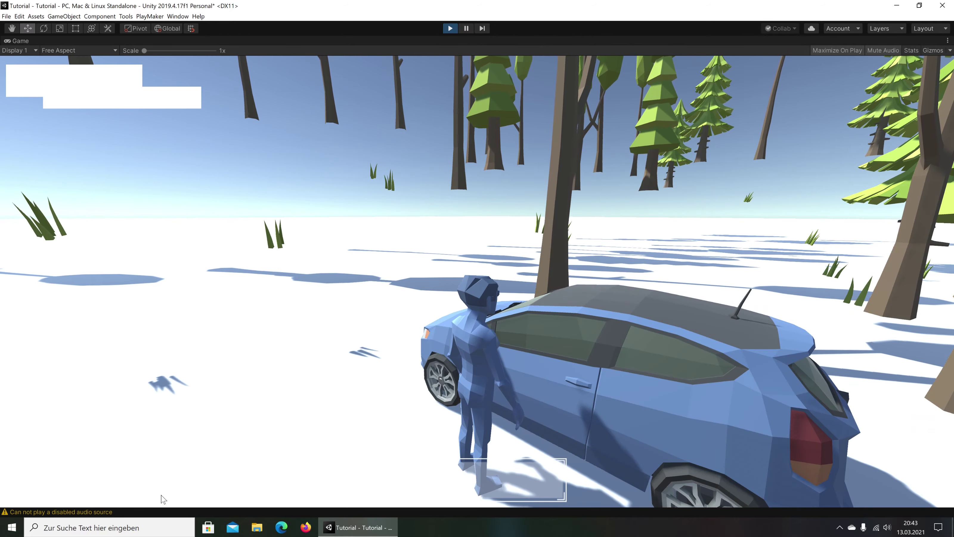
pyautogui.press('s')
pyautogui.press('w')
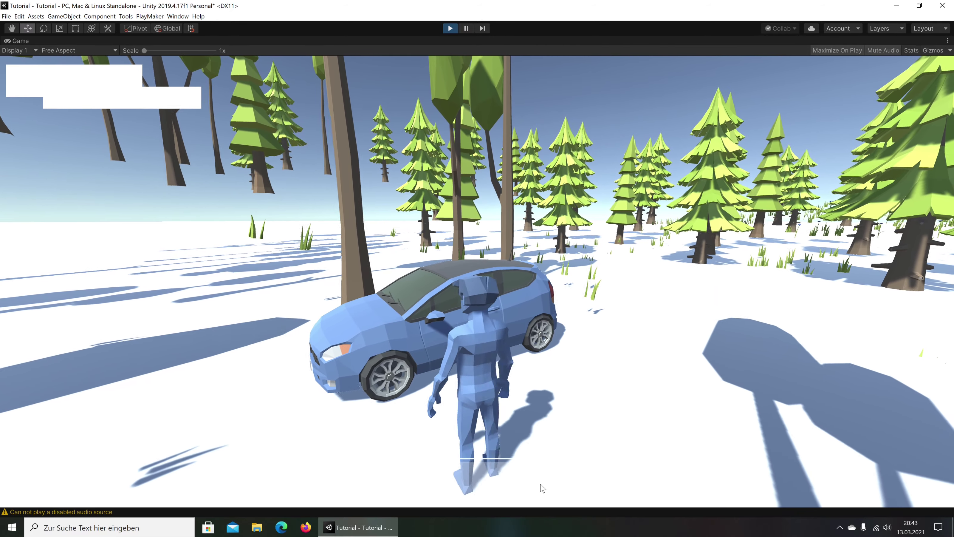
pyautogui.press('s')
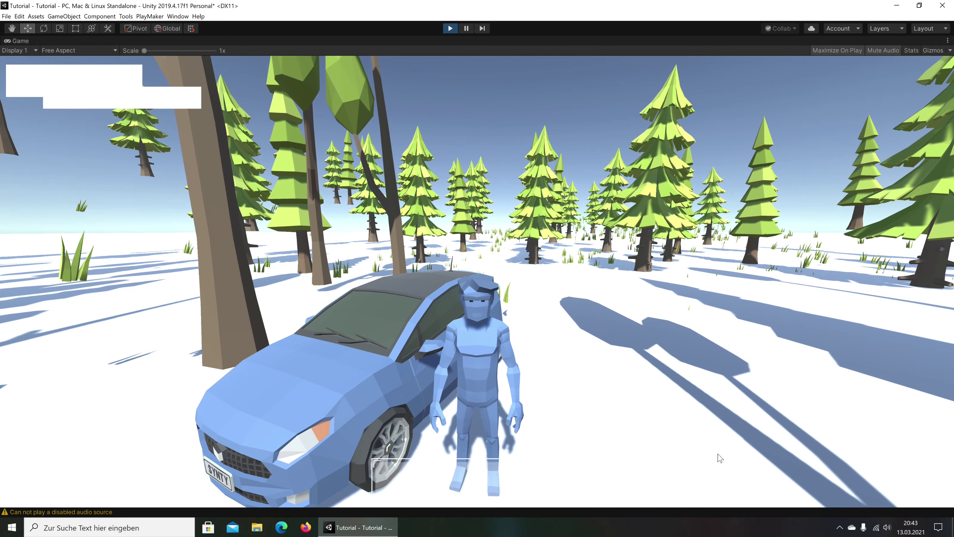
pyautogui.press('w')
pyautogui.hotkey('ctrl', 'p')
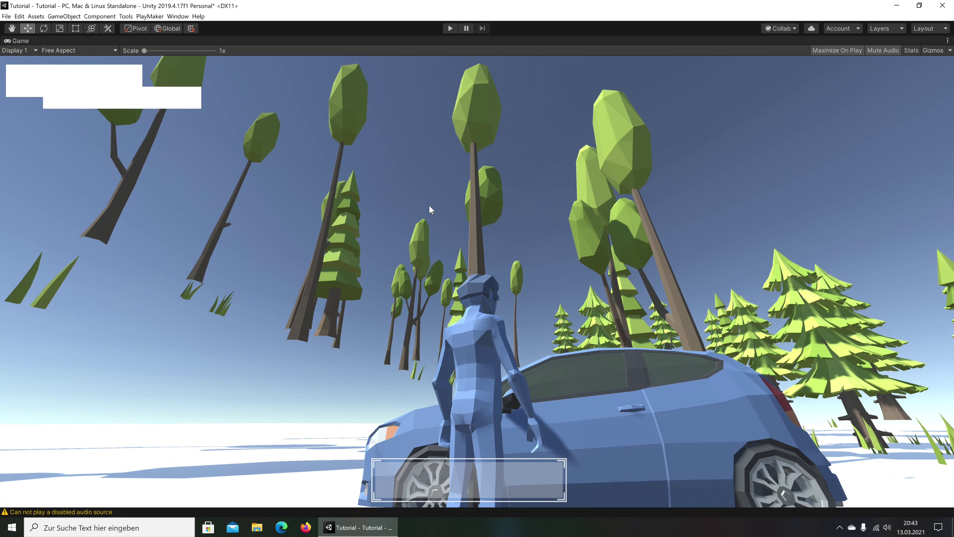
# - Activate the SM_Chr_Zombie_Female_01 object and focus the scene on it
pyautogui.click(509, 203)
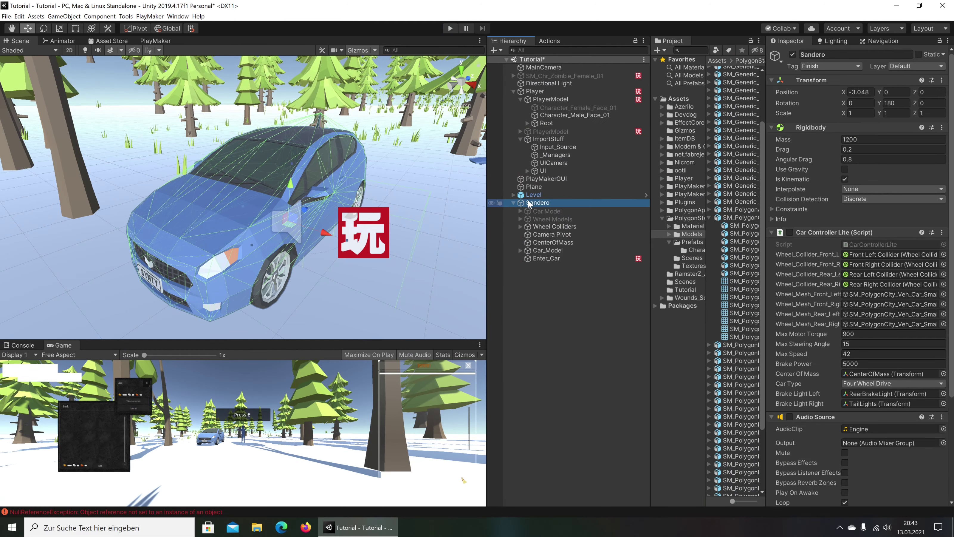
pyautogui.click(572, 76)
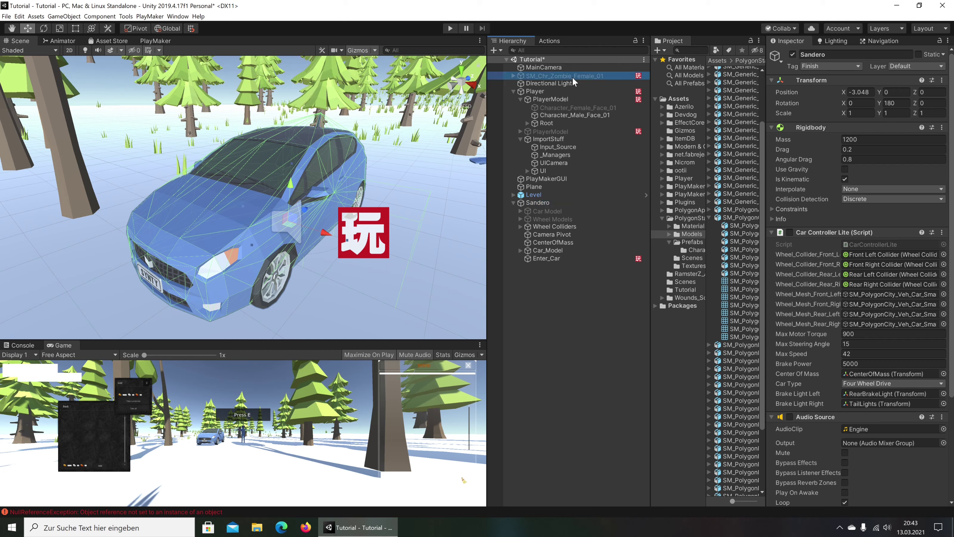
pyautogui.press('f')
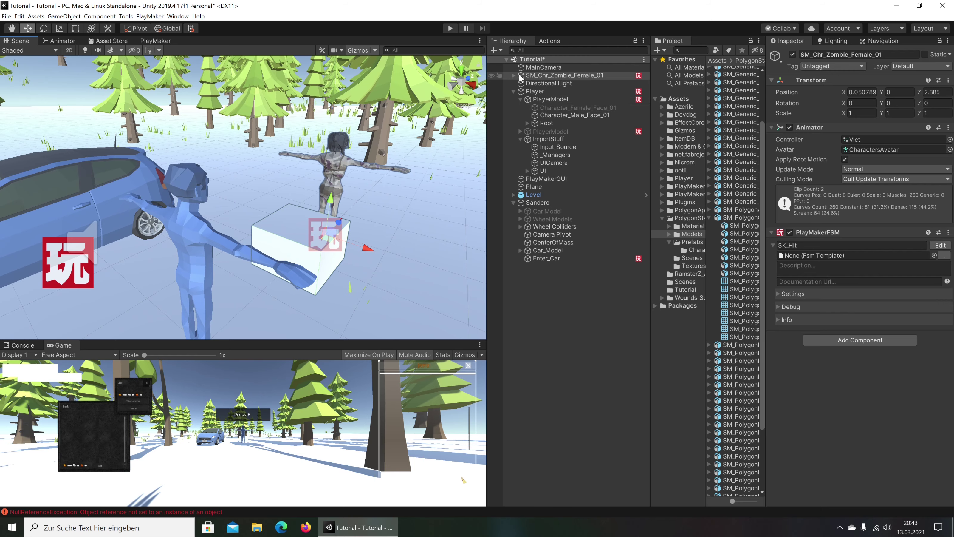
# - Open the TakeDown FSM of the SK_Trigger object under SM_Chr_Zombie_Female_01 for editing
pyautogui.click(512, 75)
pyautogui.click(567, 336)
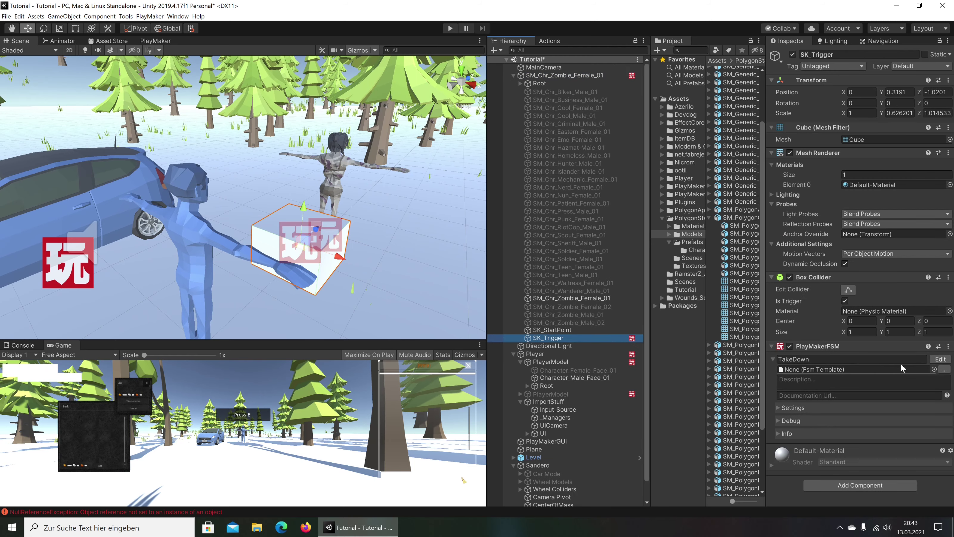
pyautogui.click(940, 359)
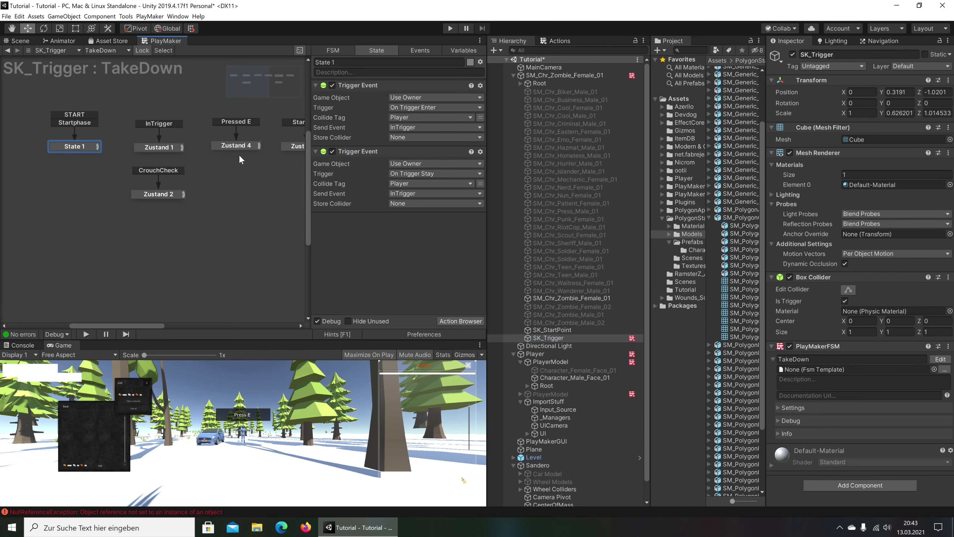
# - Add a Set Bool Value action to the Zustand 1 state that sets the NoticeUI variable to true
pyautogui.click(146, 147)
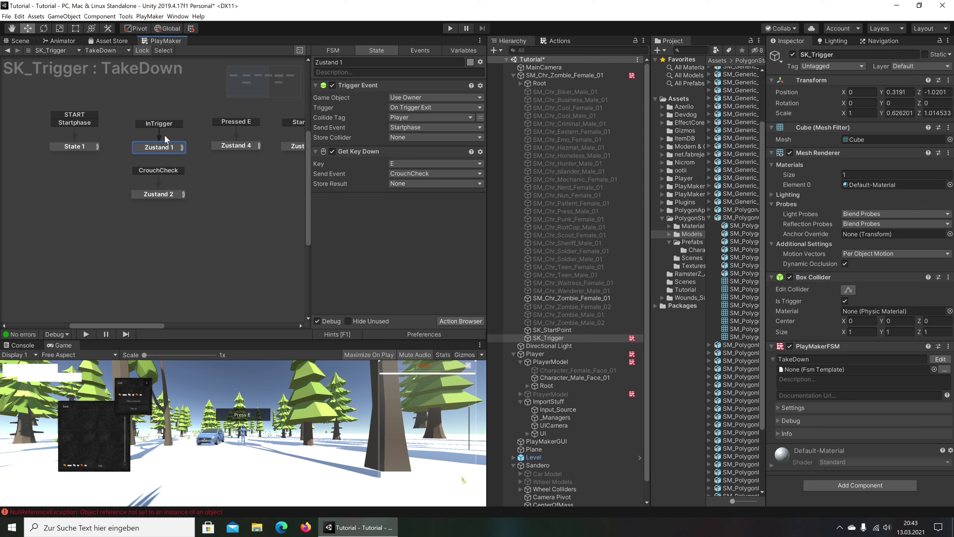
pyautogui.click(558, 40)
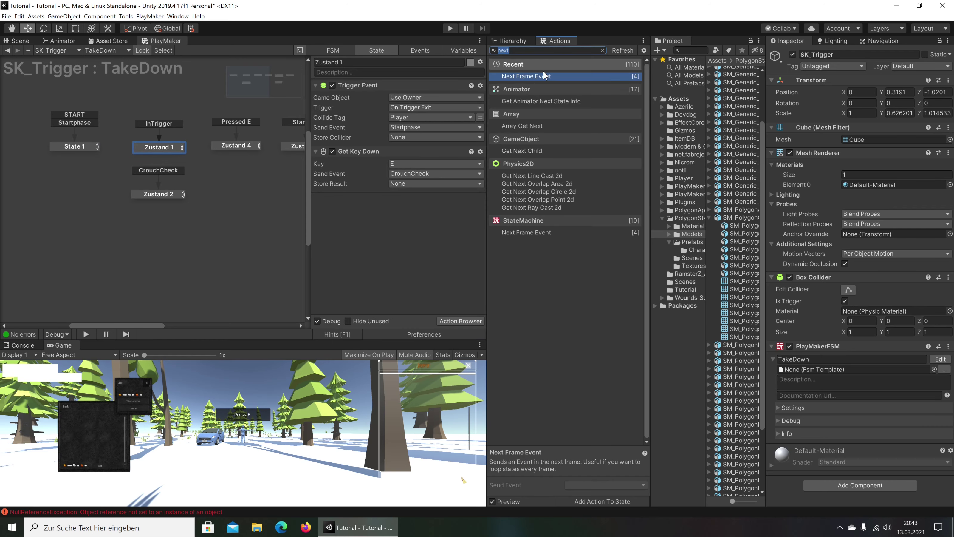
pyautogui.write('set bool')
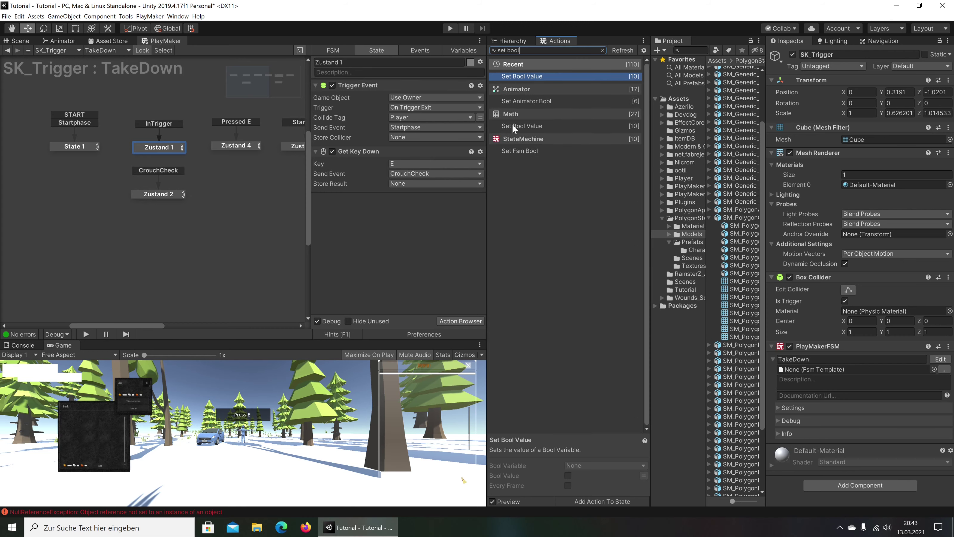
pyautogui.doubleClick(549, 76)
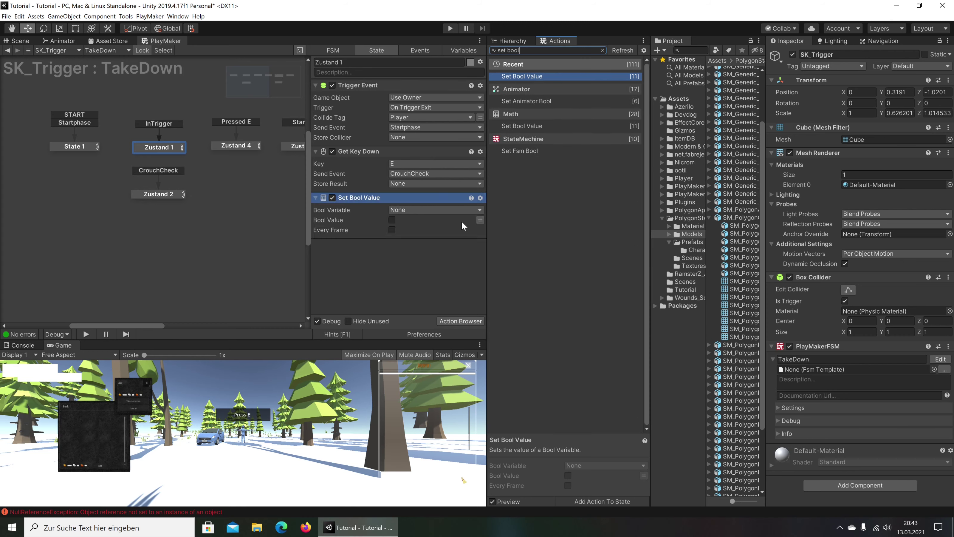
pyautogui.click(428, 210)
pyautogui.moveTo(435, 230)
pyautogui.click(500, 239)
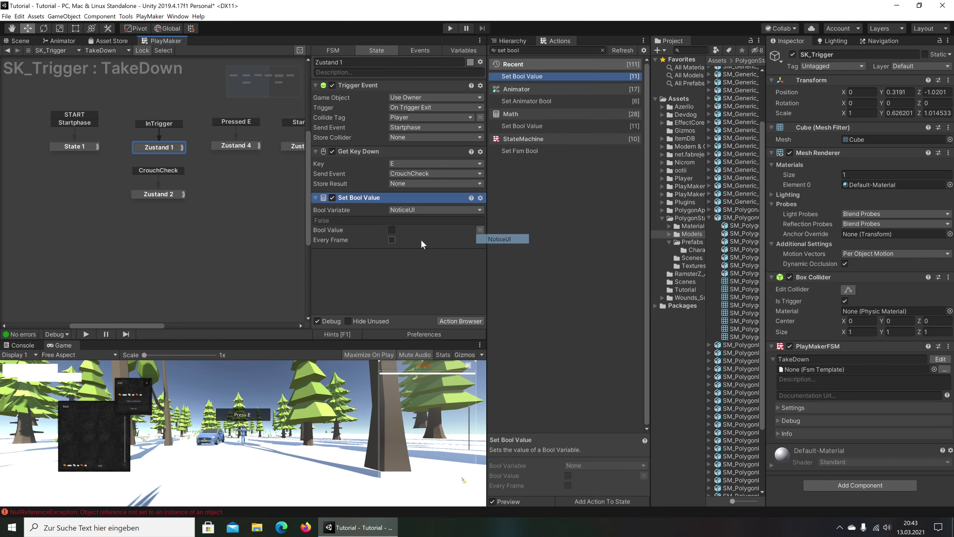
pyautogui.click(392, 229)
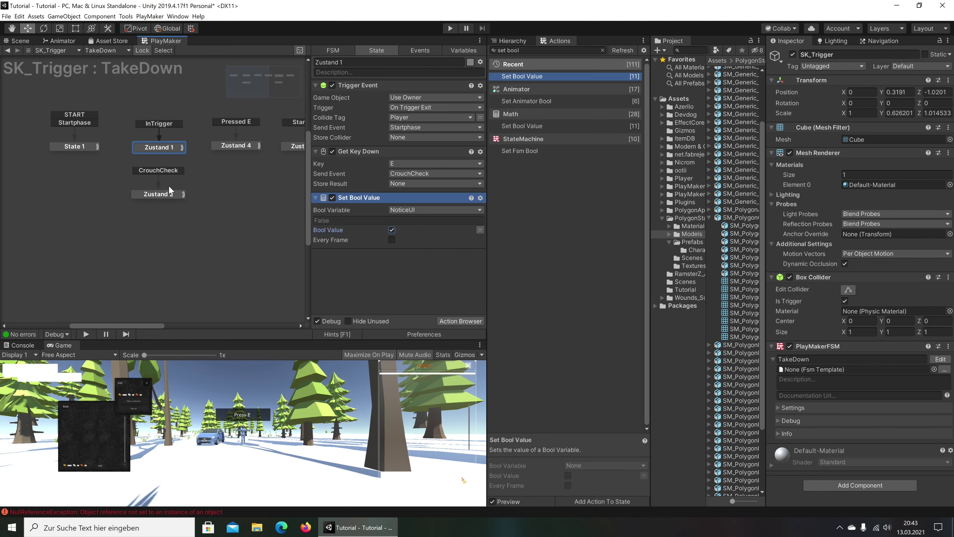
# - Insert a new state between Zustand 1 and Zustand 2, link Zustand 1 to it through FINISHED, and send FINISHED on trigger exit
pyautogui.moveTo(155, 194); pyautogui.dragTo(156, 227)
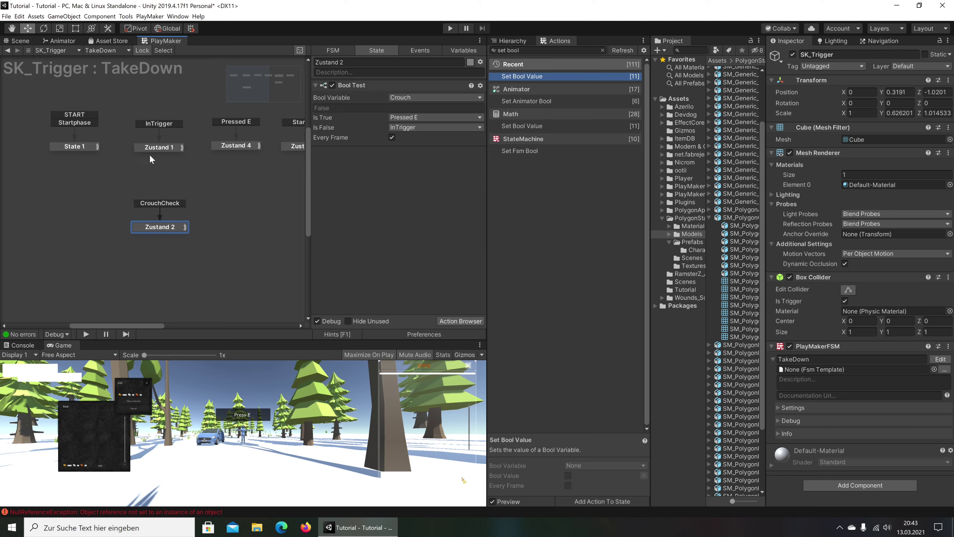
pyautogui.click(150, 150)
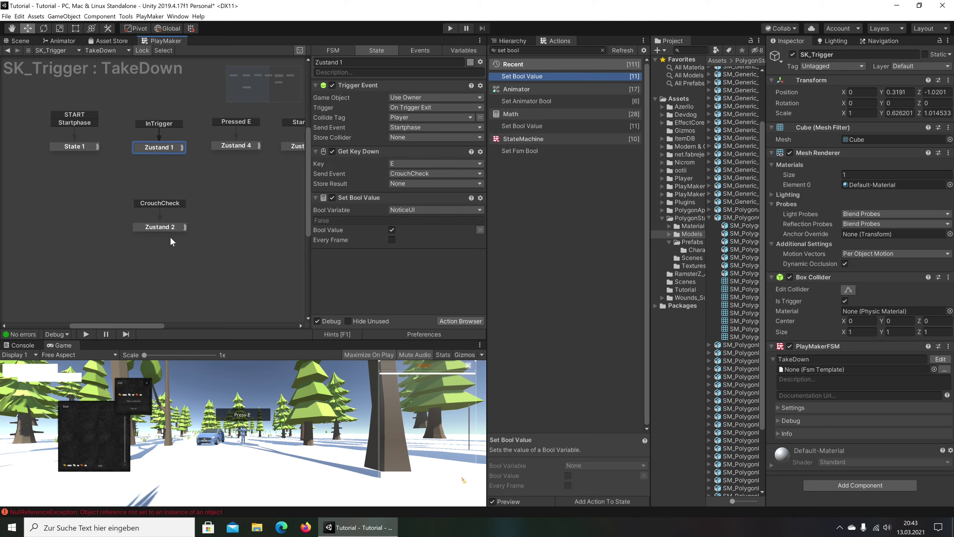
pyautogui.rightClick(149, 173)
pyautogui.click(156, 177)
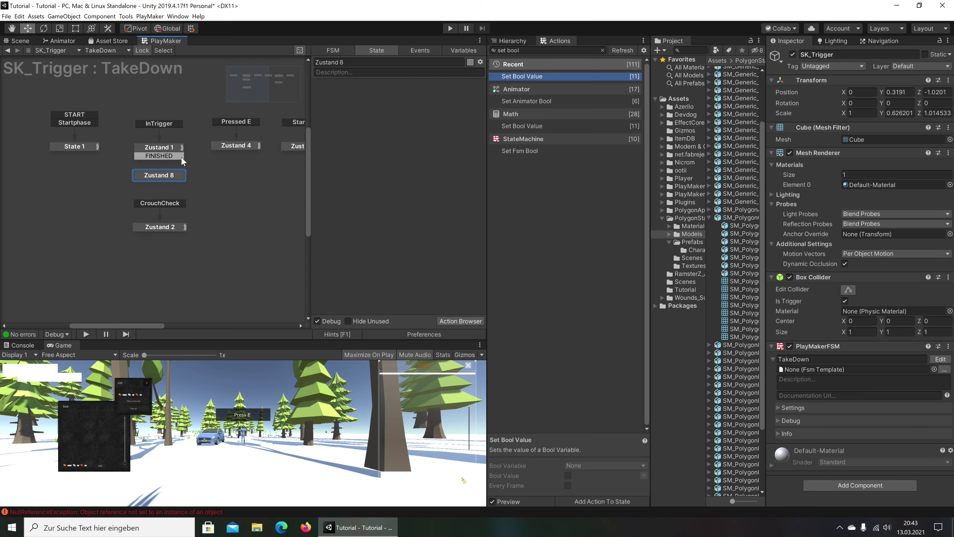
pyautogui.moveTo(181, 156); pyautogui.dragTo(178, 177)
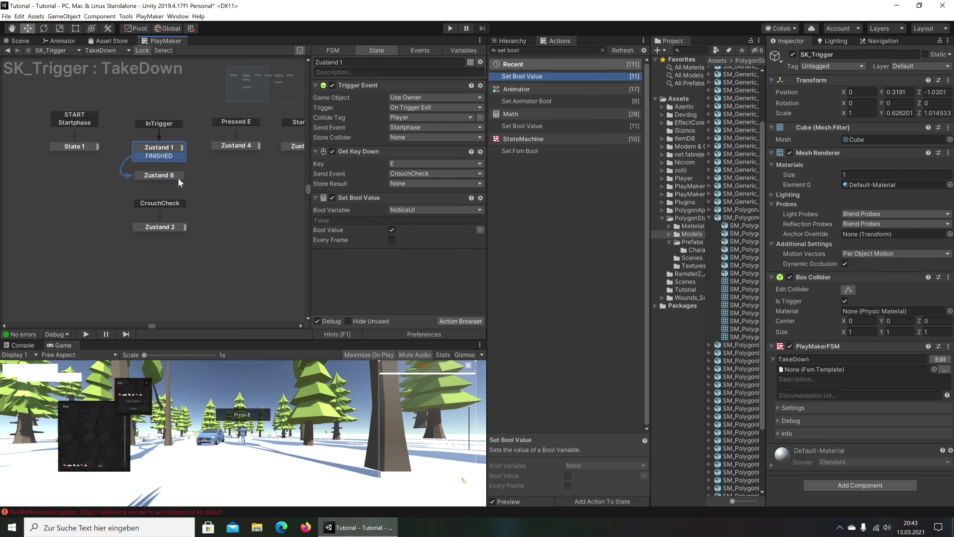
pyautogui.click(406, 128)
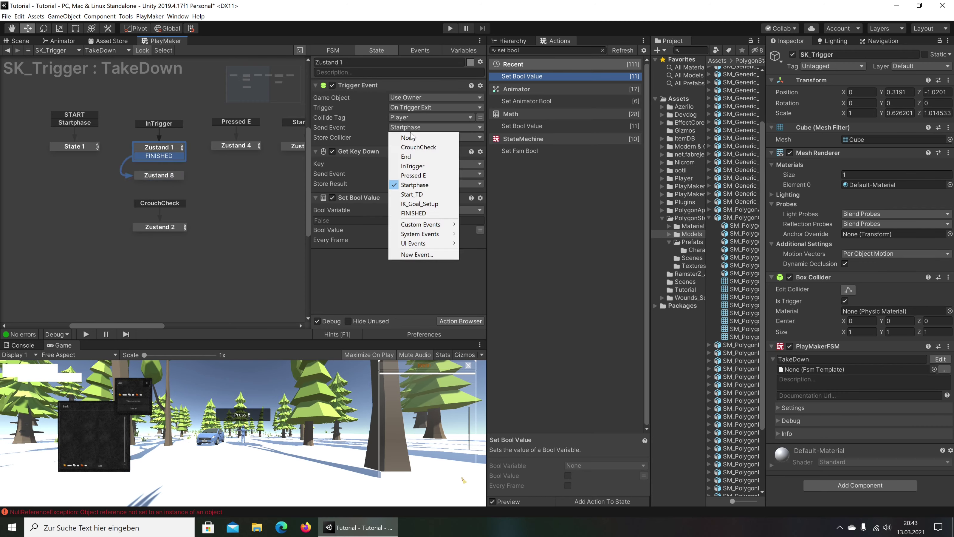
pyautogui.click(420, 213)
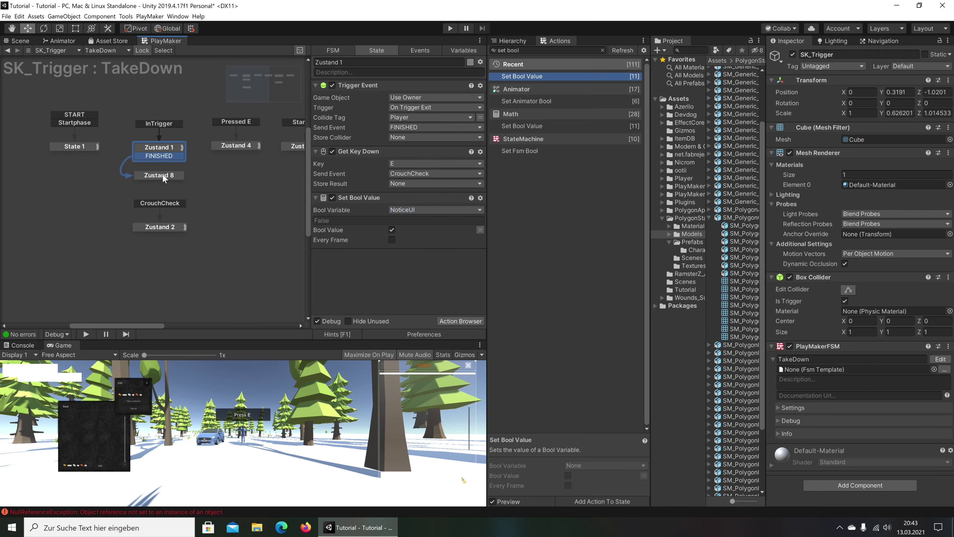
# - Copy the Set Bool Value action from Zustand 1 into Zustand 8 and set its NoticeUI value to false
pyautogui.rightClick(356, 201)
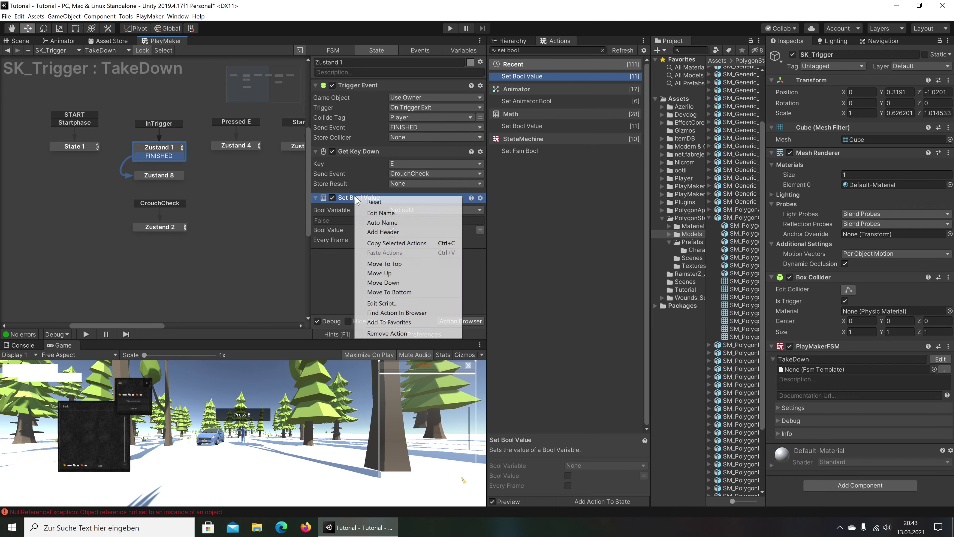
pyautogui.click(380, 247)
pyautogui.click(174, 173)
pyautogui.rightClick(395, 117)
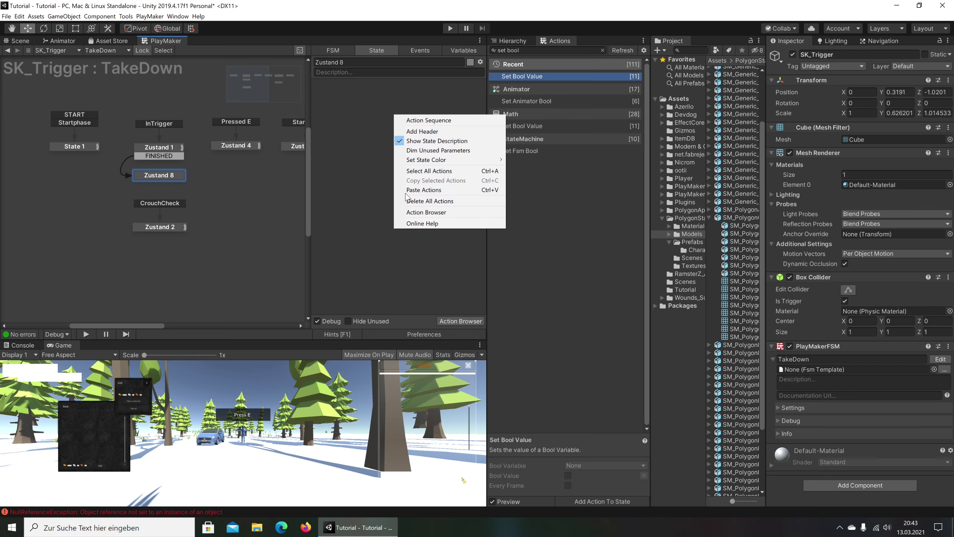
pyautogui.click(416, 187)
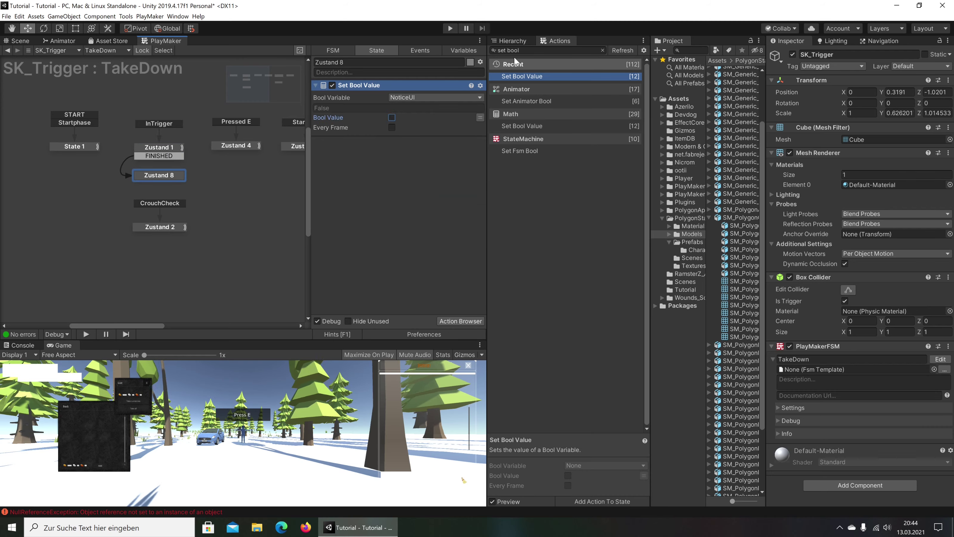
# - Add a Next Frame Event action to Zustand 8 that sends the Startphase event
pyautogui.click(493, 51)
pyautogui.write('nextr')
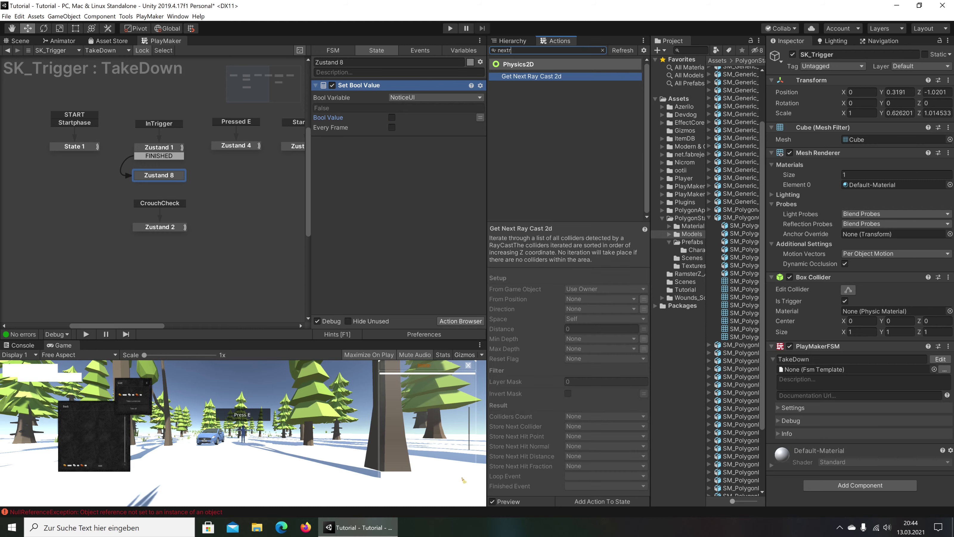
pyautogui.press('BackSpace')
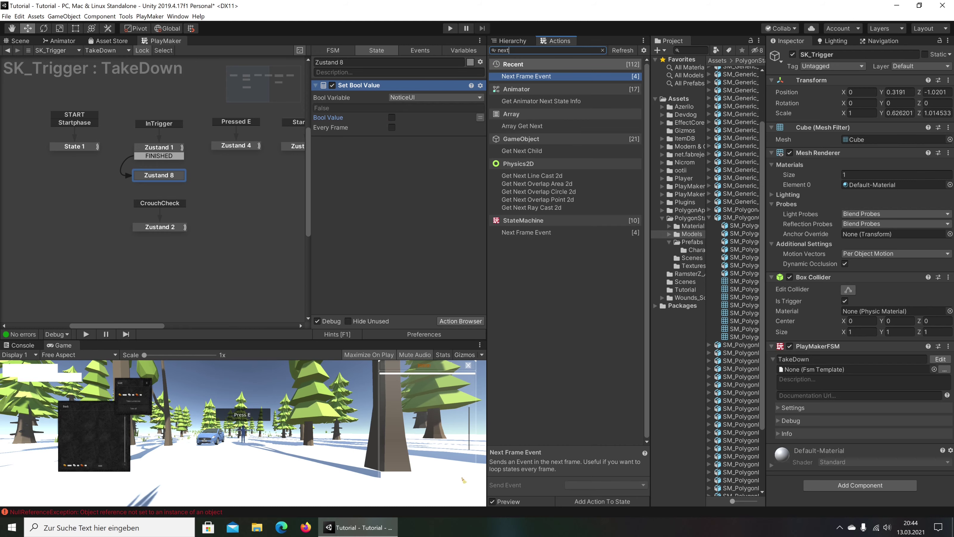
pyautogui.doubleClick(517, 73)
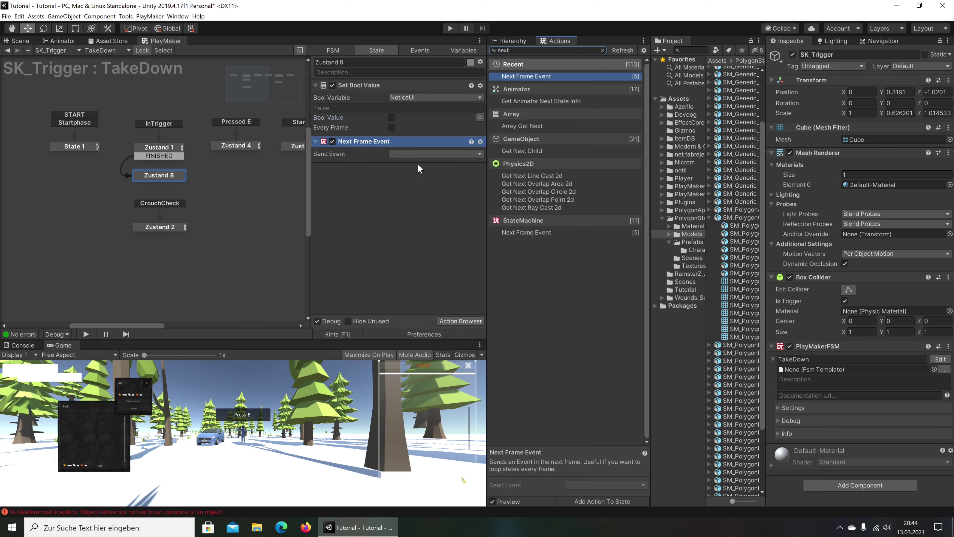
pyautogui.click(403, 154)
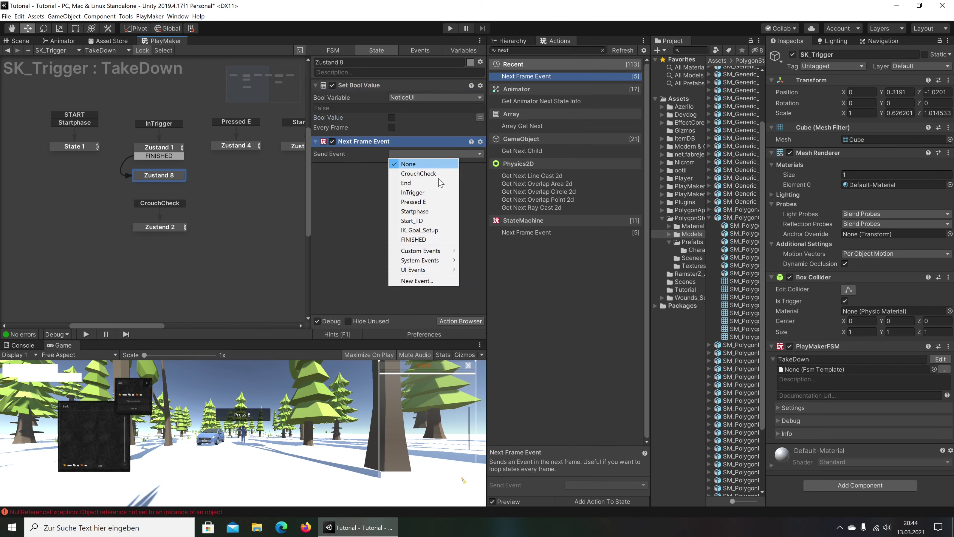
pyautogui.click(415, 211)
# - Copy the Set Bool Value action from Zustand 1 before the first action of Zustand 4, with NoticeUI set to false
pyautogui.click(163, 155)
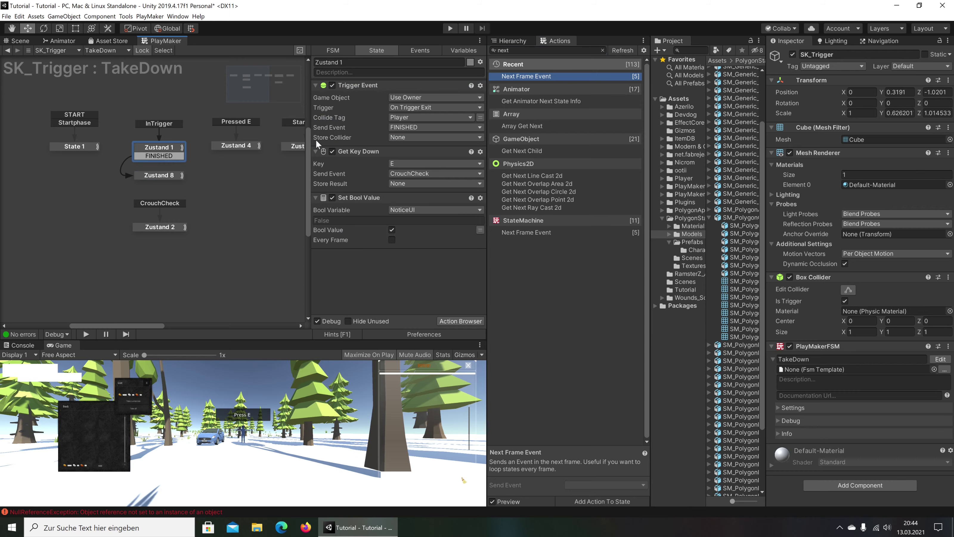
pyautogui.rightClick(354, 198)
pyautogui.click(377, 247)
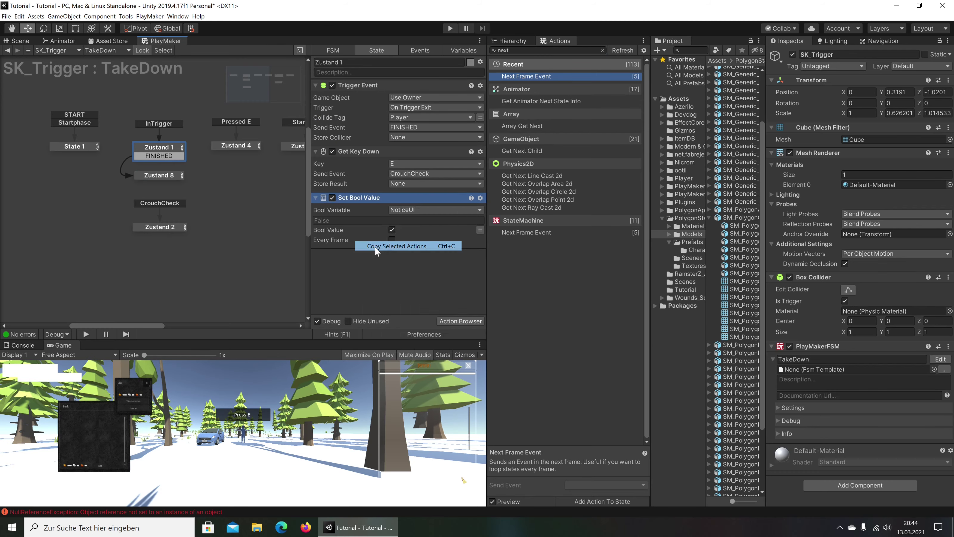
pyautogui.click(230, 150)
pyautogui.rightClick(354, 85)
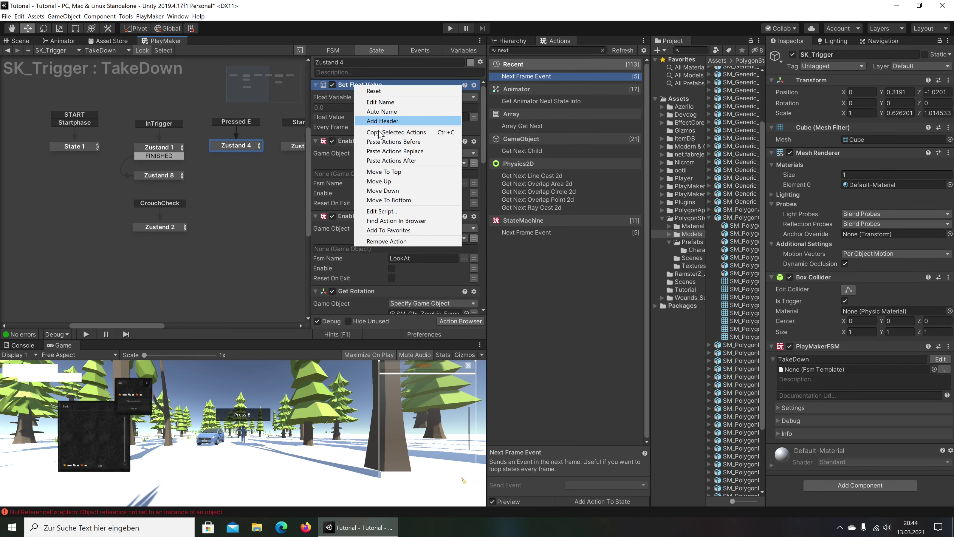
pyautogui.click(394, 142)
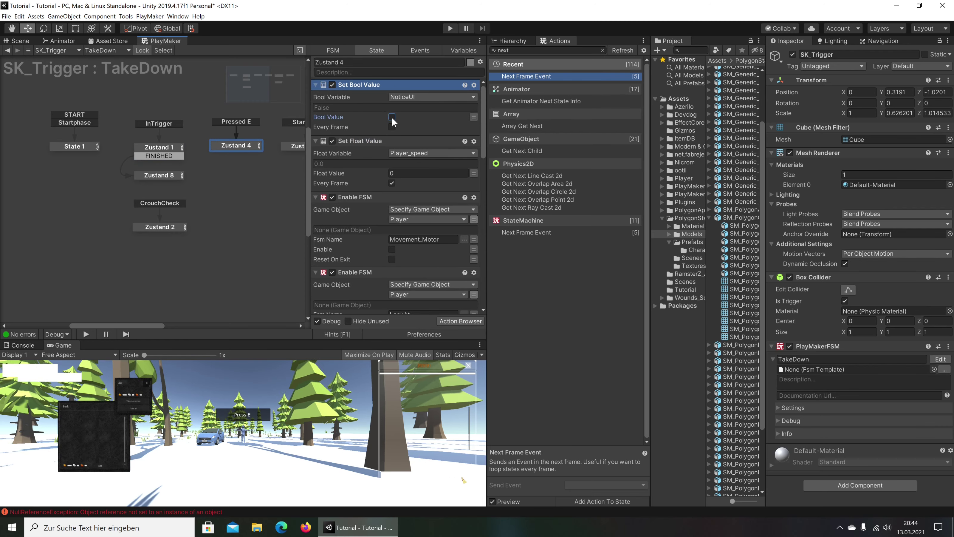
# - Disable the Mesh Renderer of SK_Trigger, show the scene and start playing the game
pyautogui.click(790, 153)
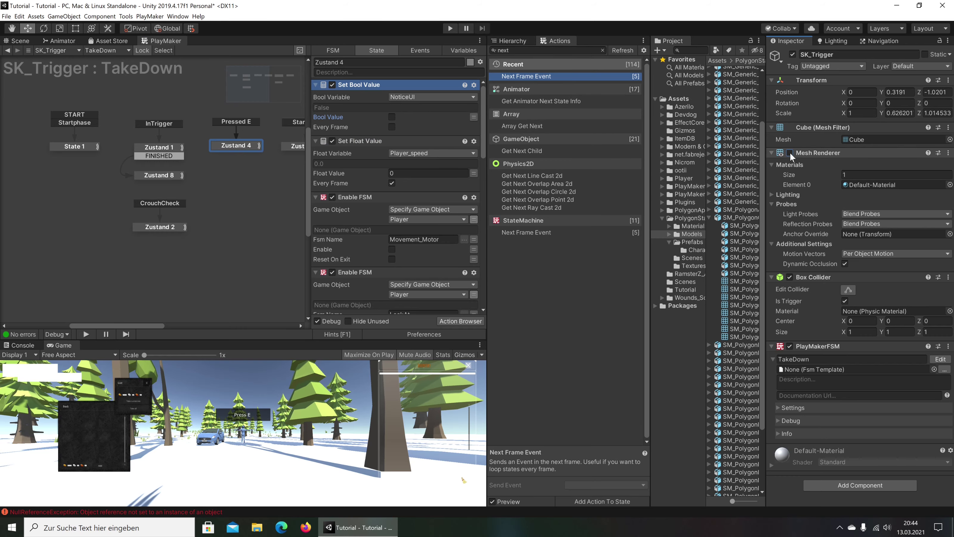
pyautogui.click(20, 41)
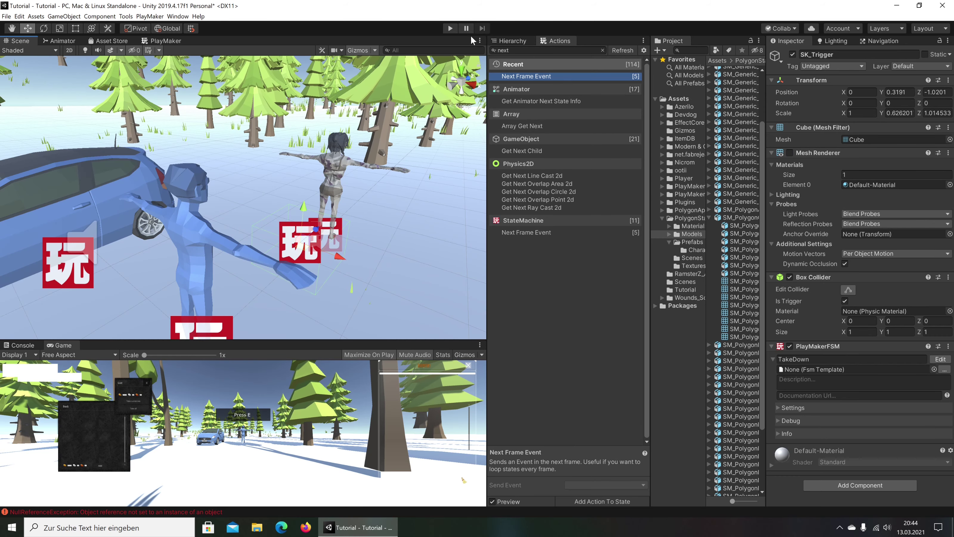
pyautogui.click(451, 28)
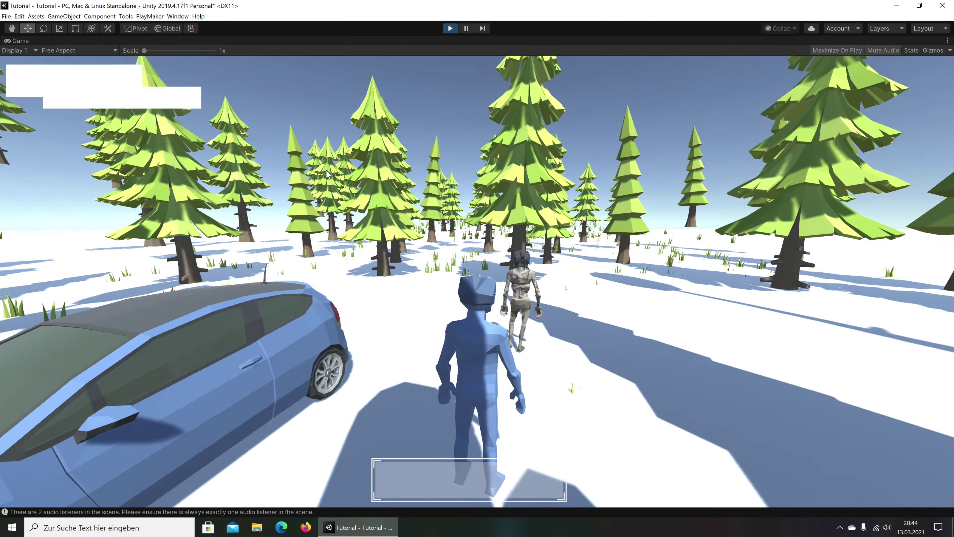
# - Test the Press E notice by crouching up behind the zombie and performing the takedown
pyautogui.press('w')
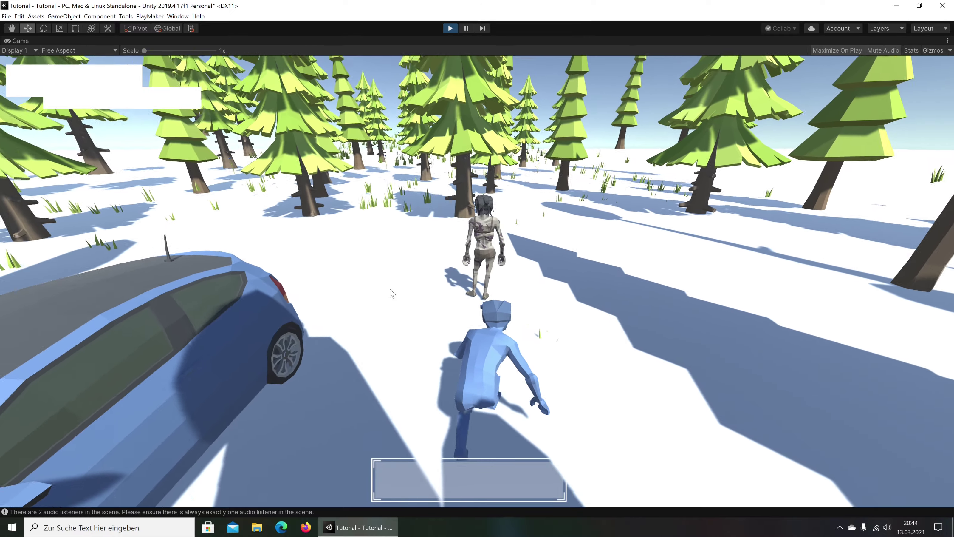
pyautogui.press('c')
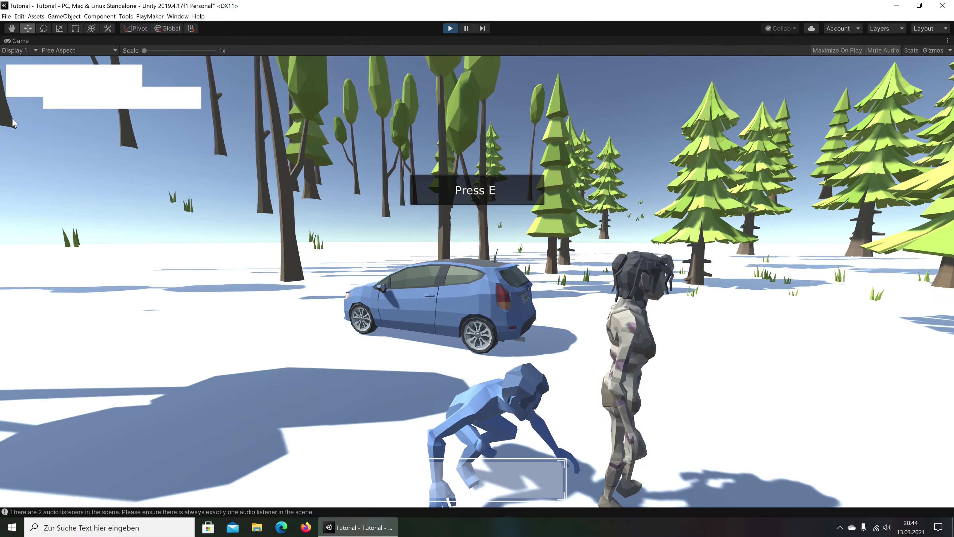
pyautogui.press('w')
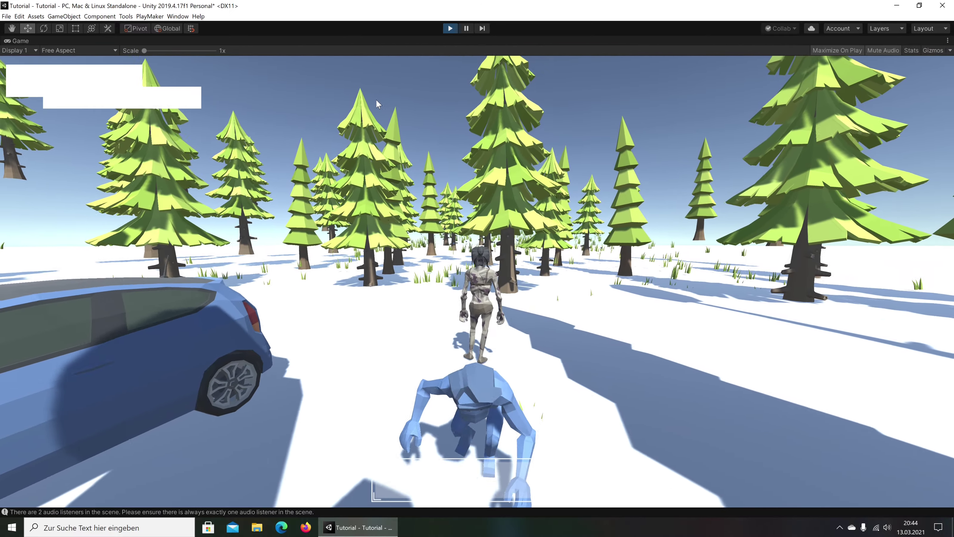
pyautogui.press('w')
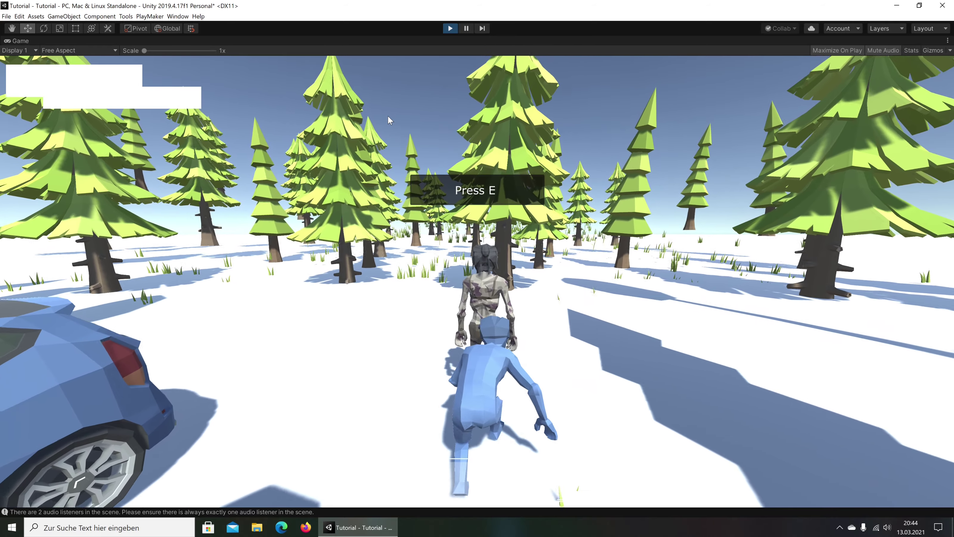
pyautogui.press('e')
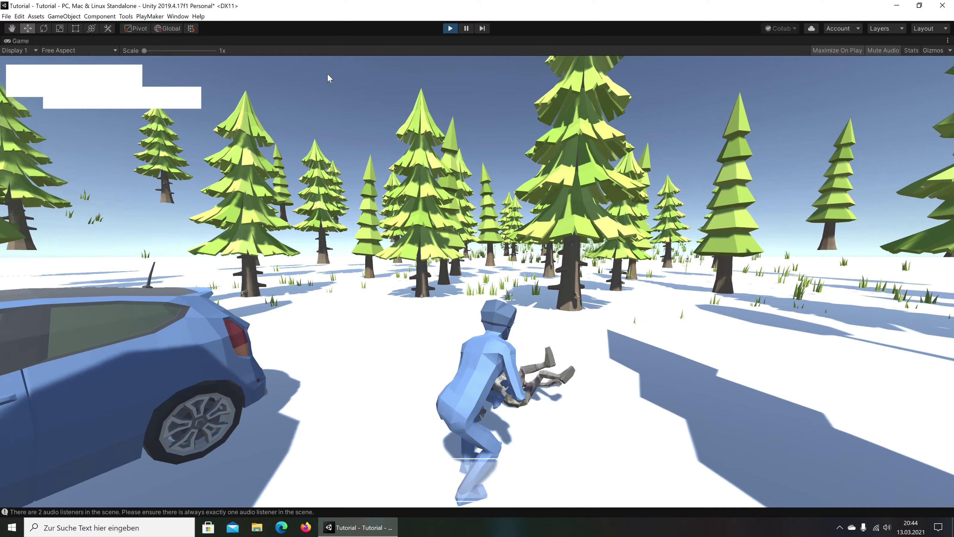
# - Walk the character to the car and away again to check its Press E notice, and stop the game
pyautogui.press('w')
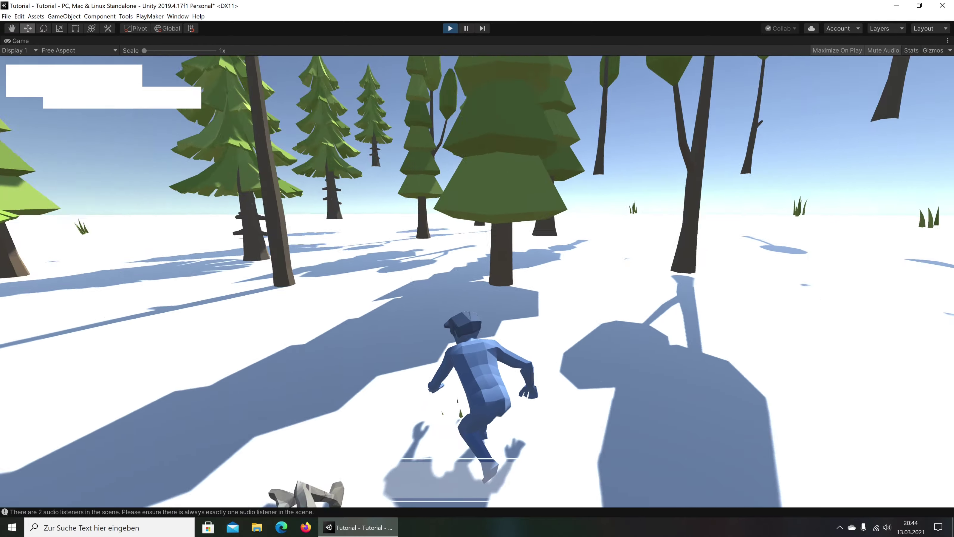
pyautogui.press('w')
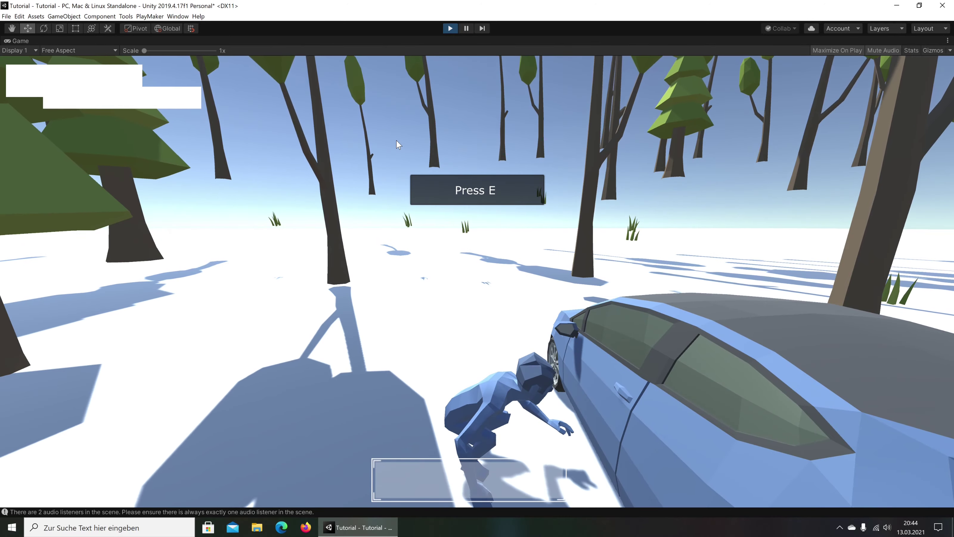
pyautogui.press('a')
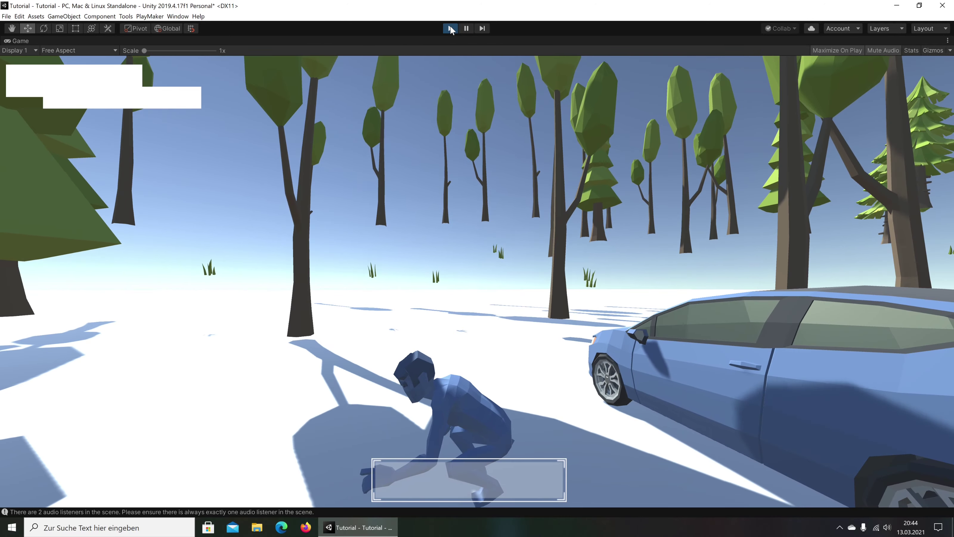
pyautogui.hotkey('ctrl', 'p')
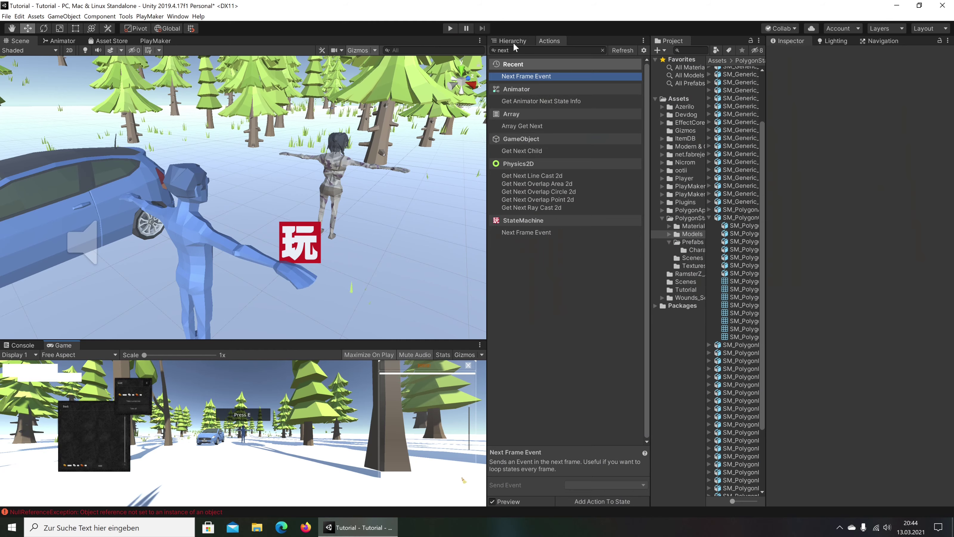
# - Deactivate the SM_Chr_Zombie_Female_01 object in the scene and collapse its hierarchy
pyautogui.click(512, 42)
pyautogui.click(541, 76)
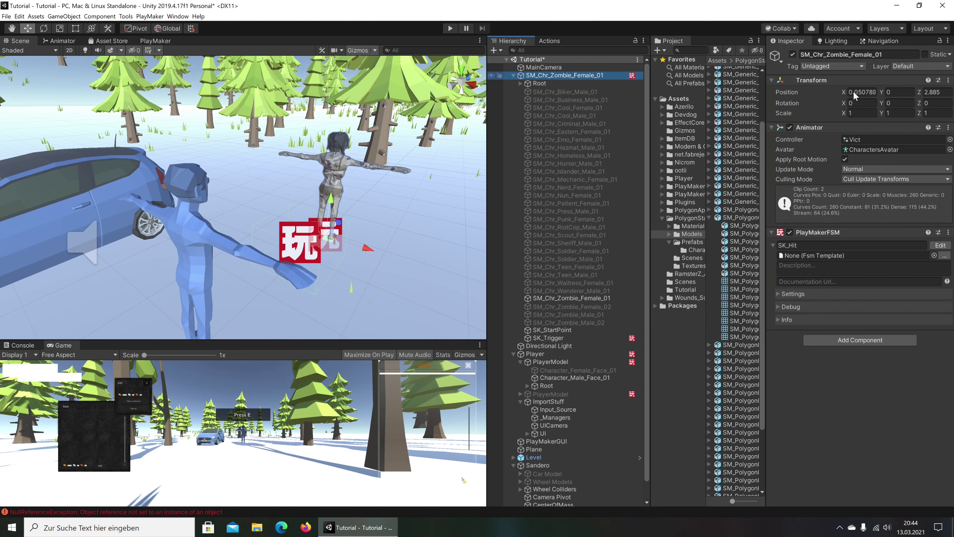
pyautogui.click(793, 54)
pyautogui.click(512, 75)
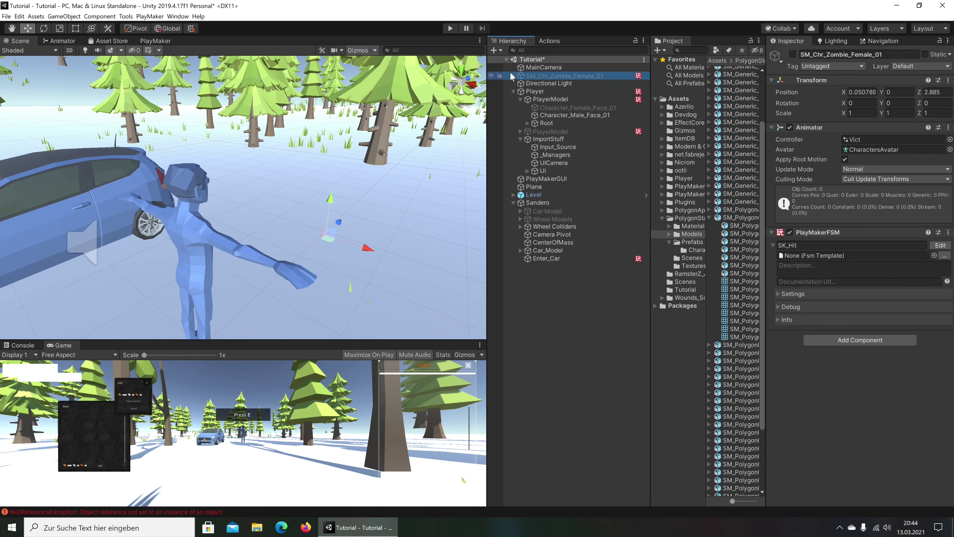
pyautogui.moveTo(358, 202); pyautogui.dragTo(330, 191, button='right')
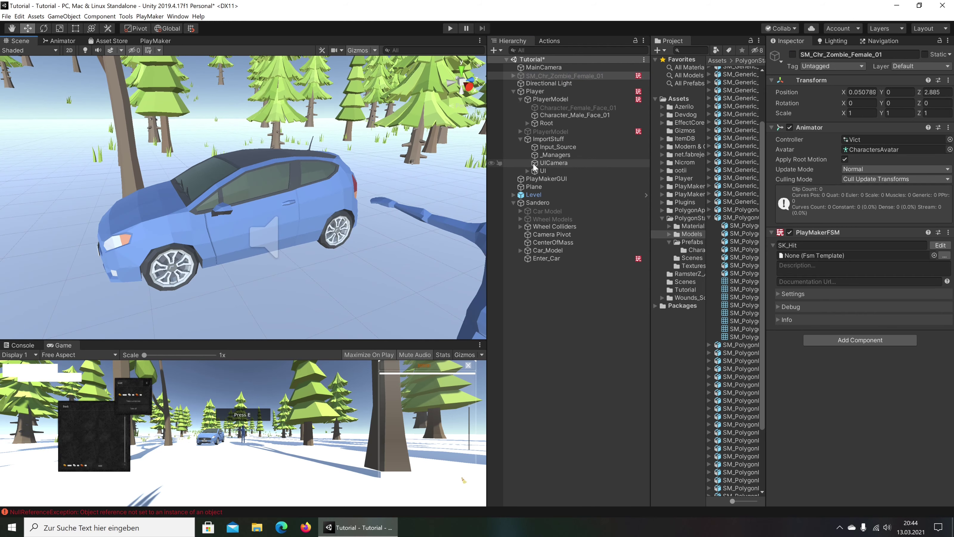
# - Clear all messages from the console and return to the game view
pyautogui.click(224, 511)
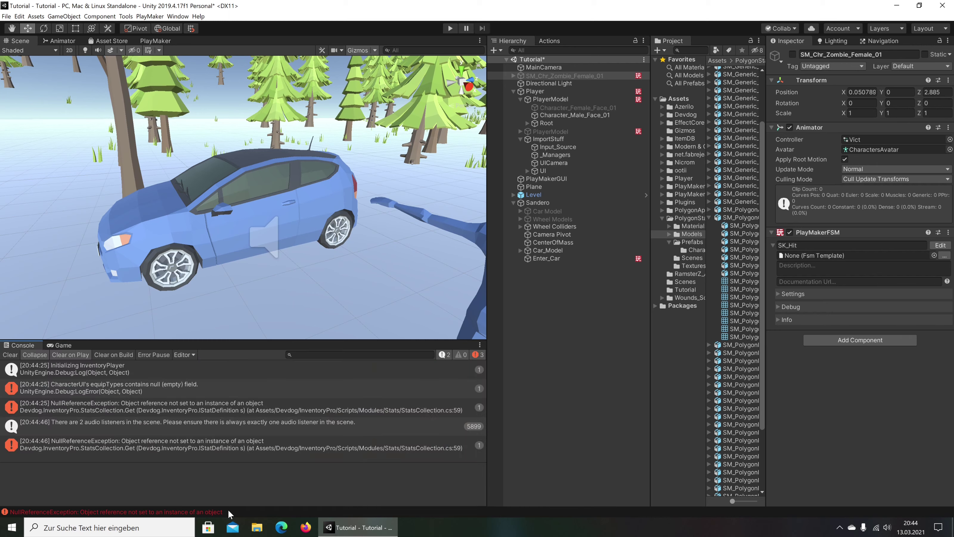
pyautogui.click(10, 355)
pyautogui.click(60, 345)
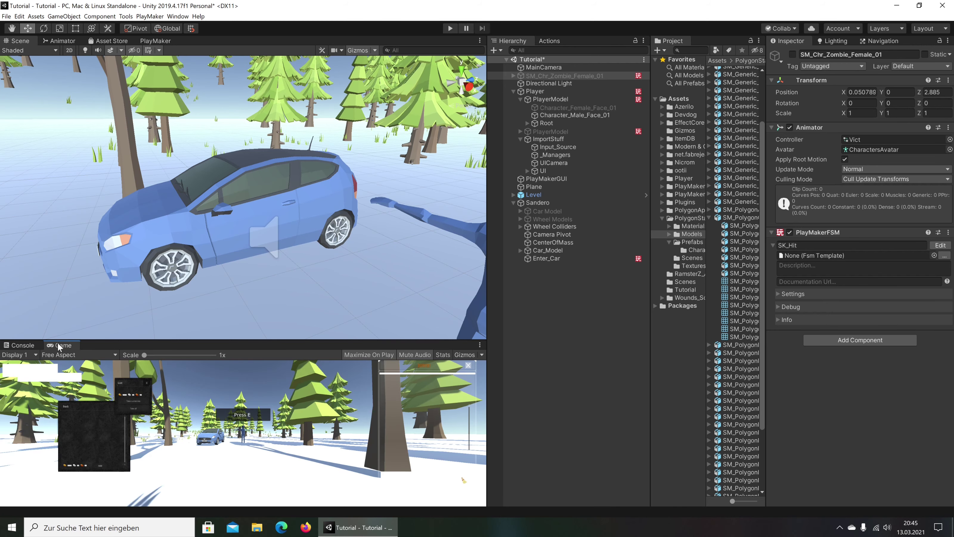
# - Collapse the Sandero object, expand the UI object's hierarchy and collapse InfoBox within its Canvas
pyautogui.click(513, 202)
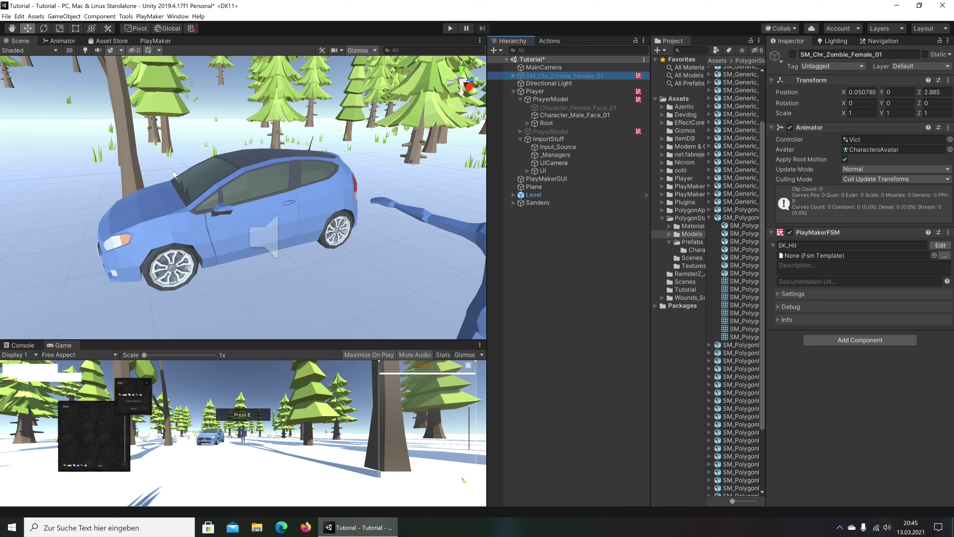
pyautogui.click(527, 170)
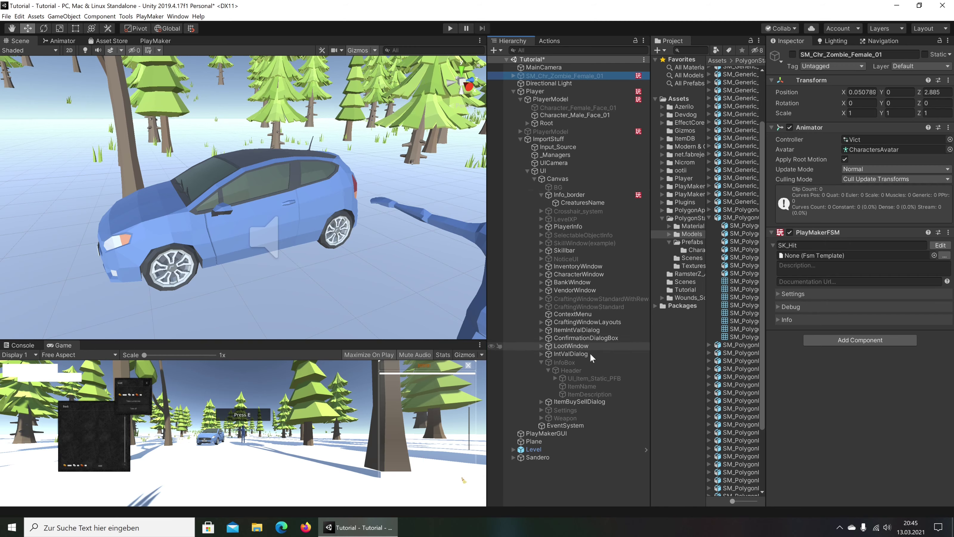
pyautogui.click(578, 362)
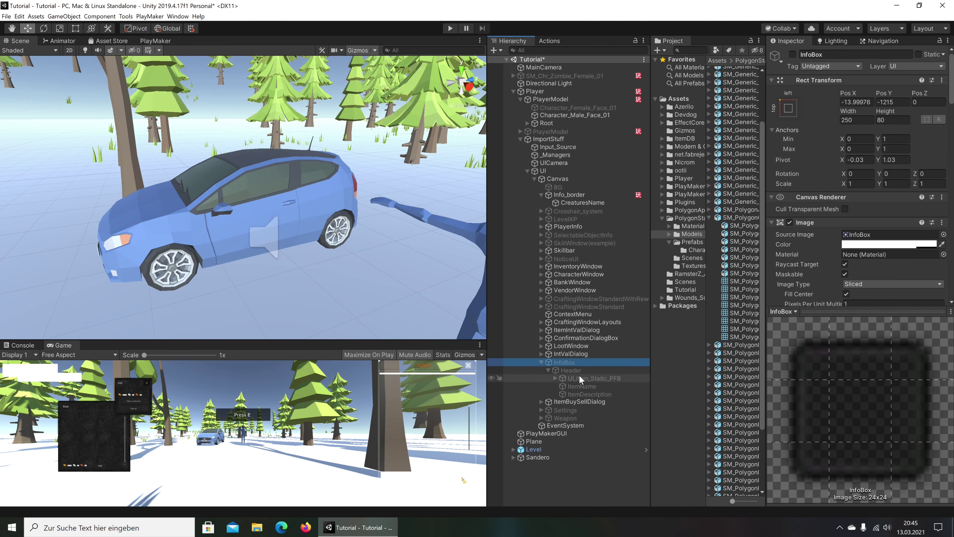
pyautogui.click(542, 362)
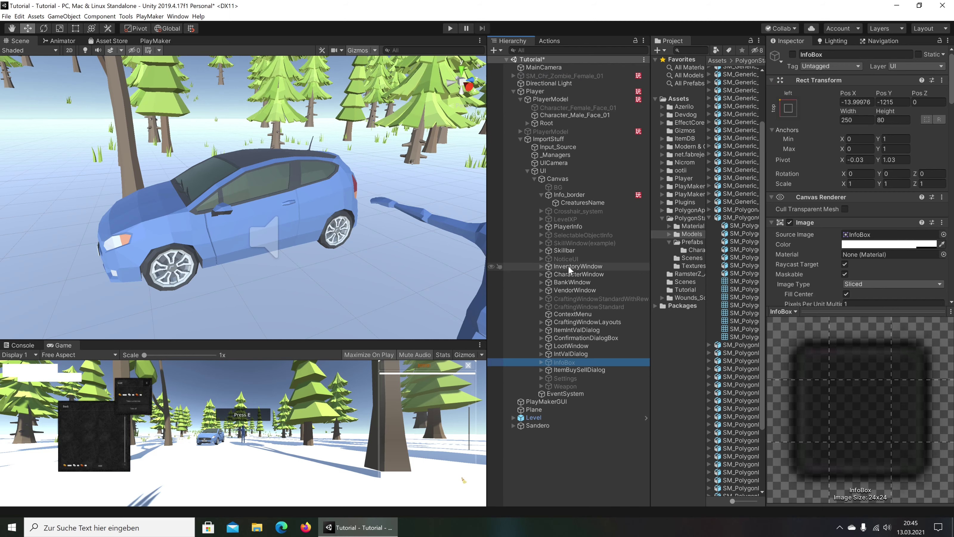
# - Select the Health object under PlayerInfo > Companion > Frame to show its Stat UI component
pyautogui.click(552, 227)
pyautogui.click(541, 226)
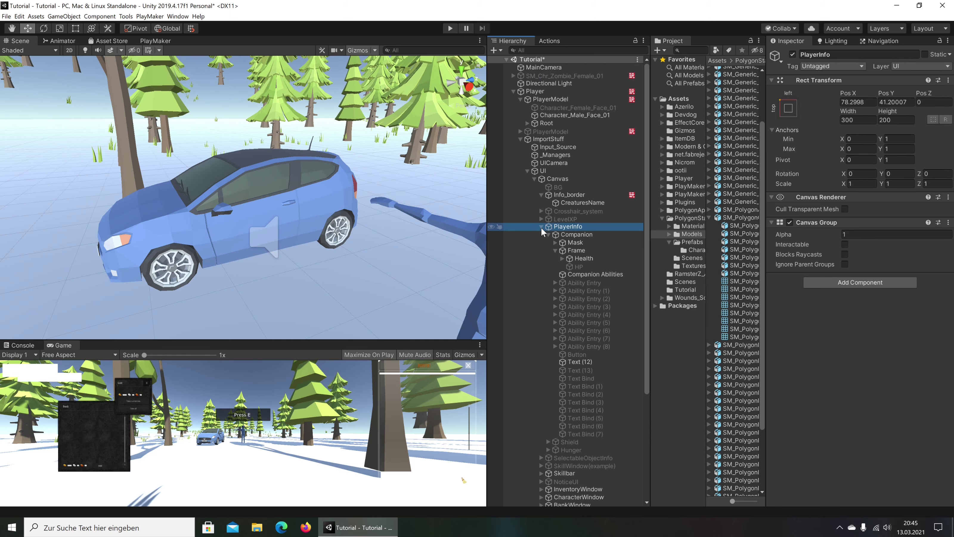
pyautogui.click(559, 251)
pyautogui.click(569, 264)
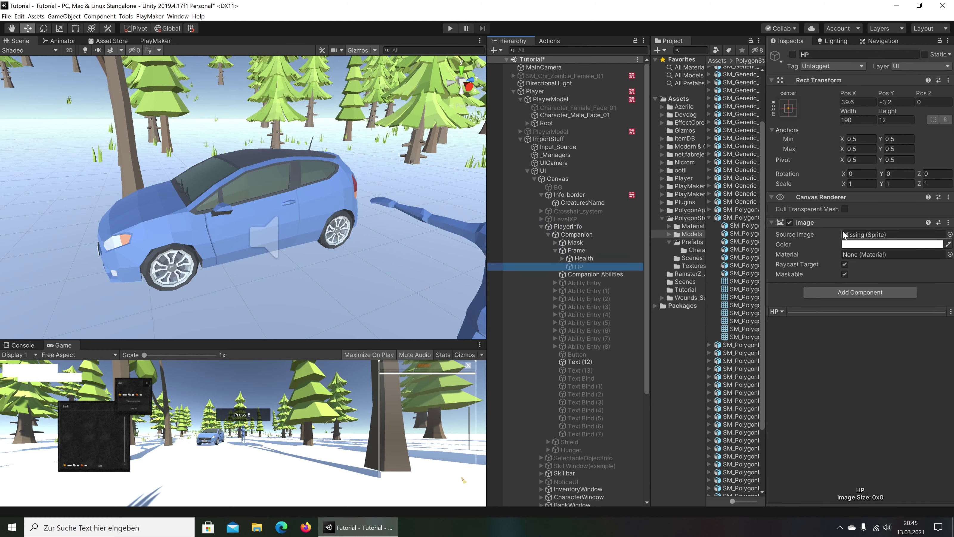
pyautogui.click(584, 258)
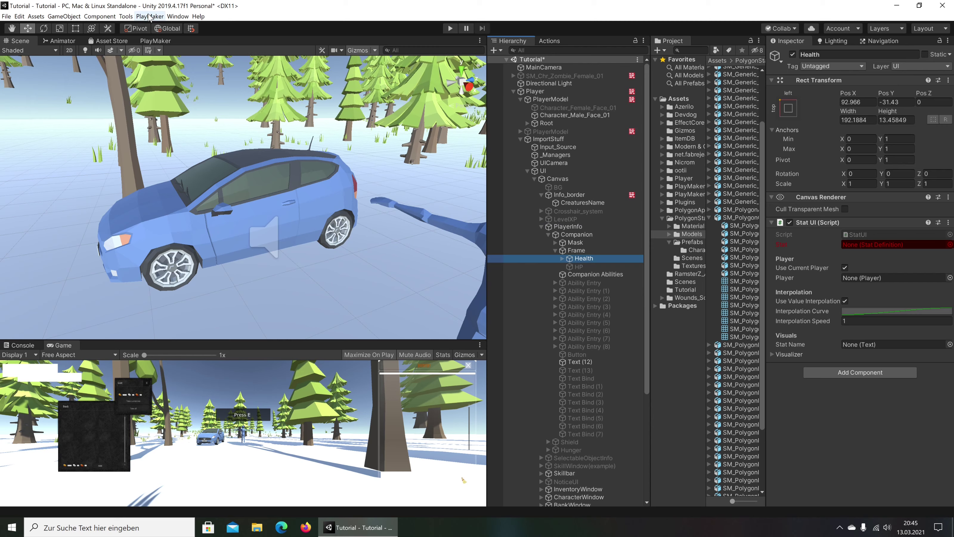
# - Open the Inventory Pro item editor and move its window clear of the Health object's stat field
pyautogui.click(125, 16)
pyautogui.moveTo(165, 26)
pyautogui.click(209, 27)
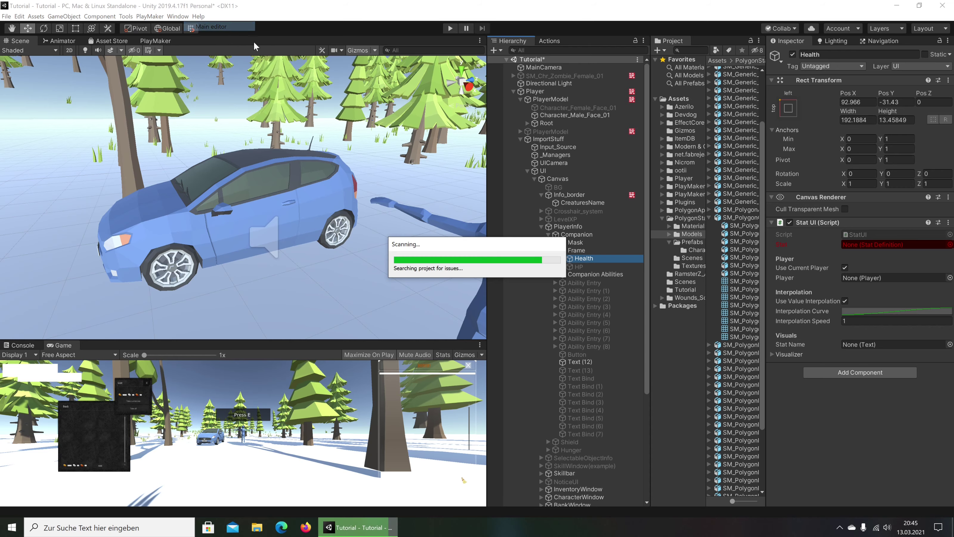
pyautogui.moveTo(357, 91); pyautogui.dragTo(471, 94)
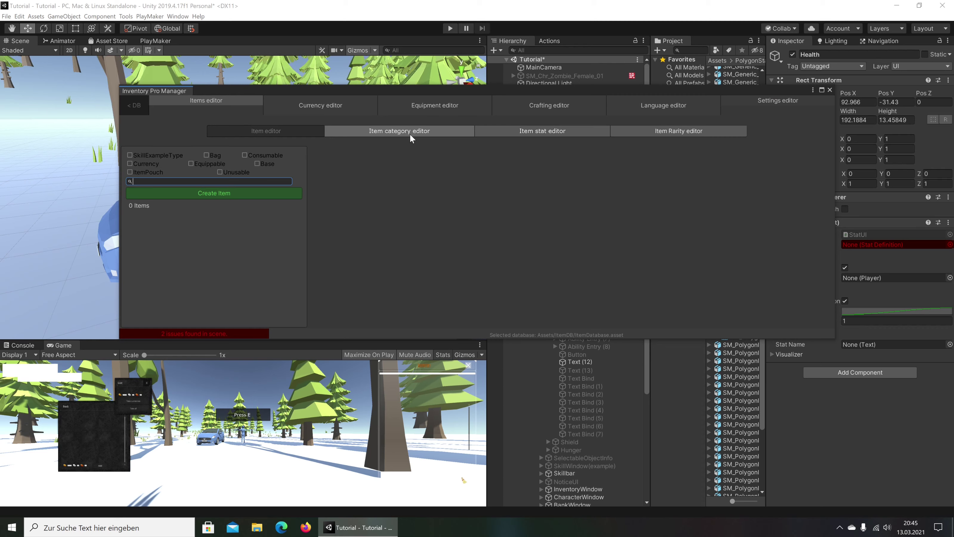
# - Look through the currency, equipment, crafting and language editors for stat settings, and return to the items editor
pyautogui.click(324, 110)
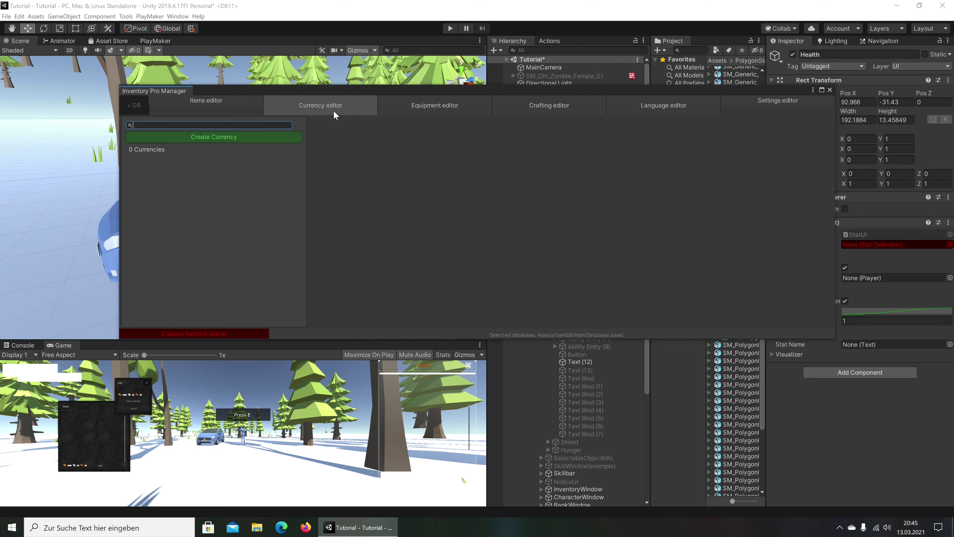
pyautogui.click(400, 109)
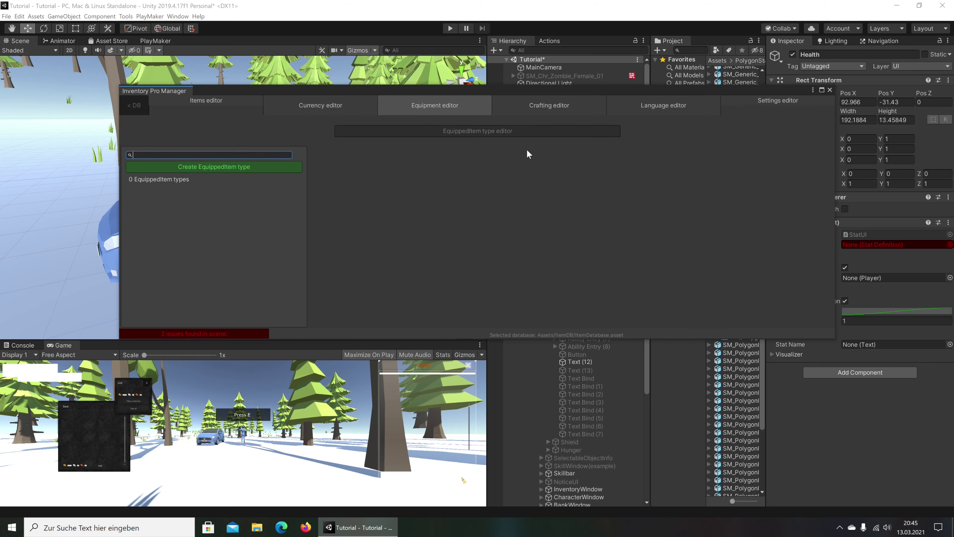
pyautogui.click(526, 108)
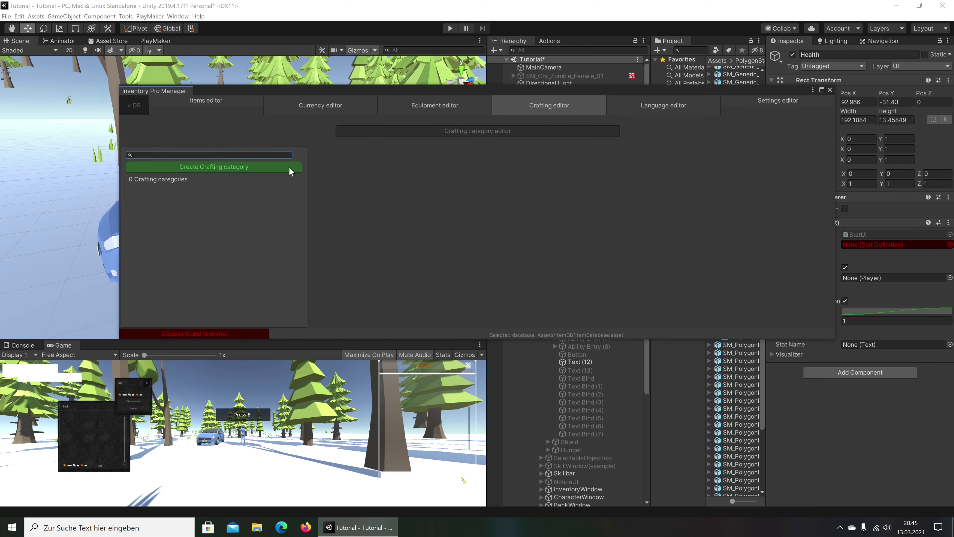
pyautogui.click(629, 108)
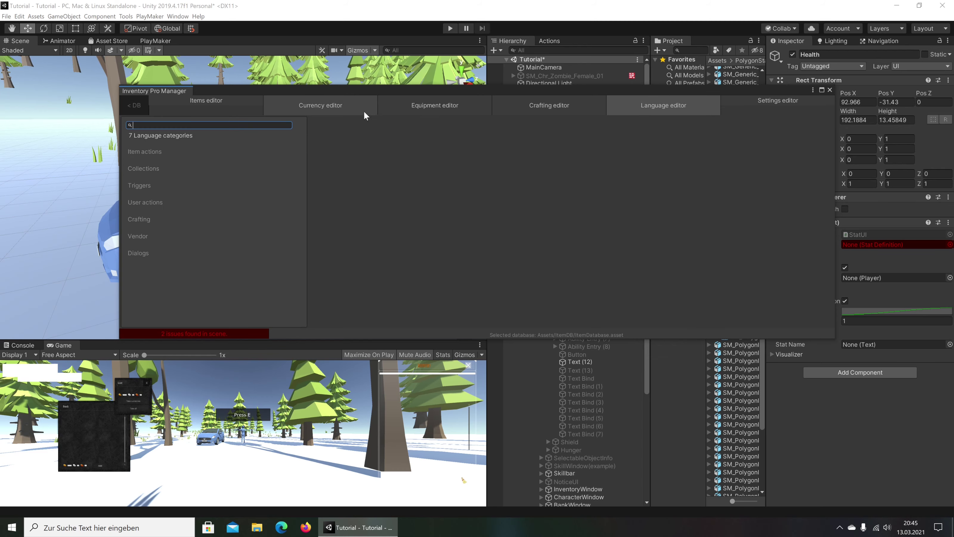
pyautogui.click(301, 109)
pyautogui.click(244, 98)
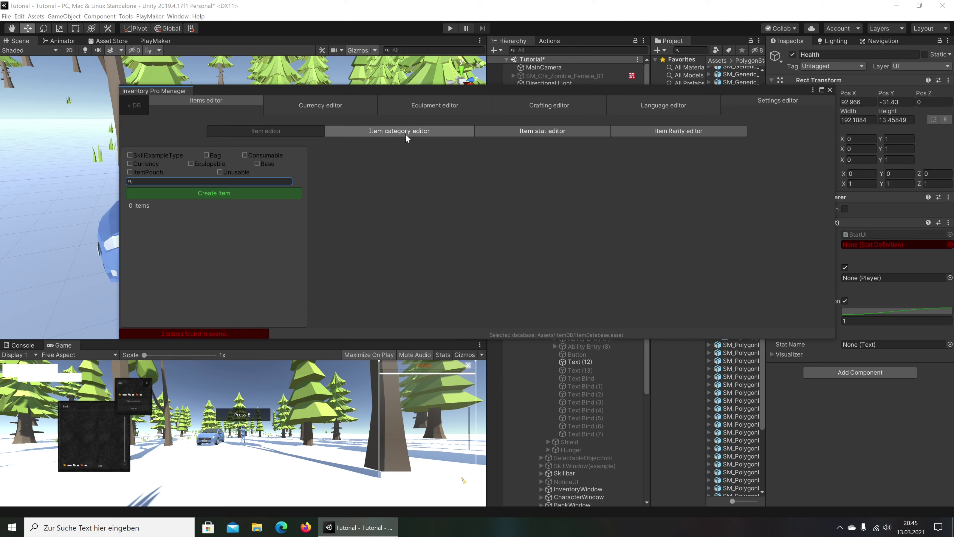
# - Create a new item stat in the item stat editor
pyautogui.click(543, 130)
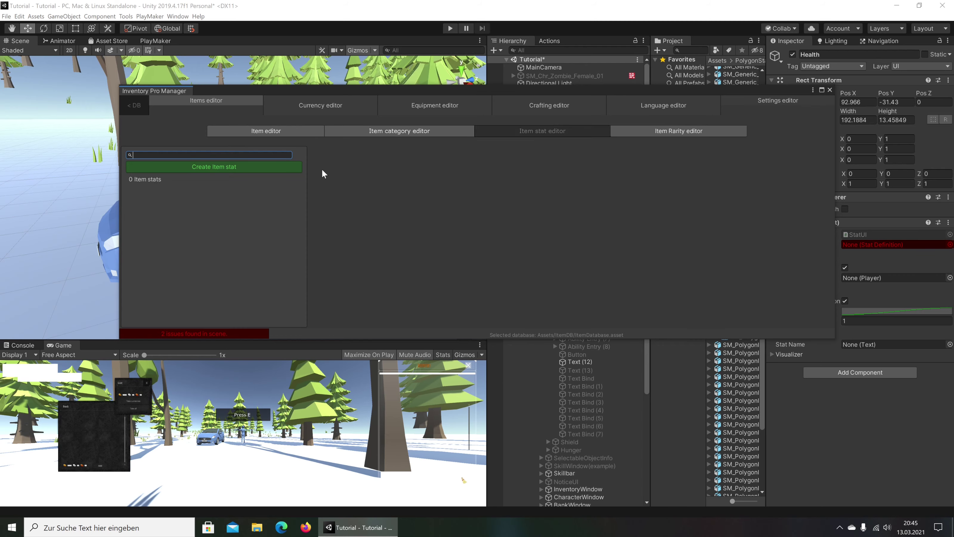
pyautogui.click(245, 167)
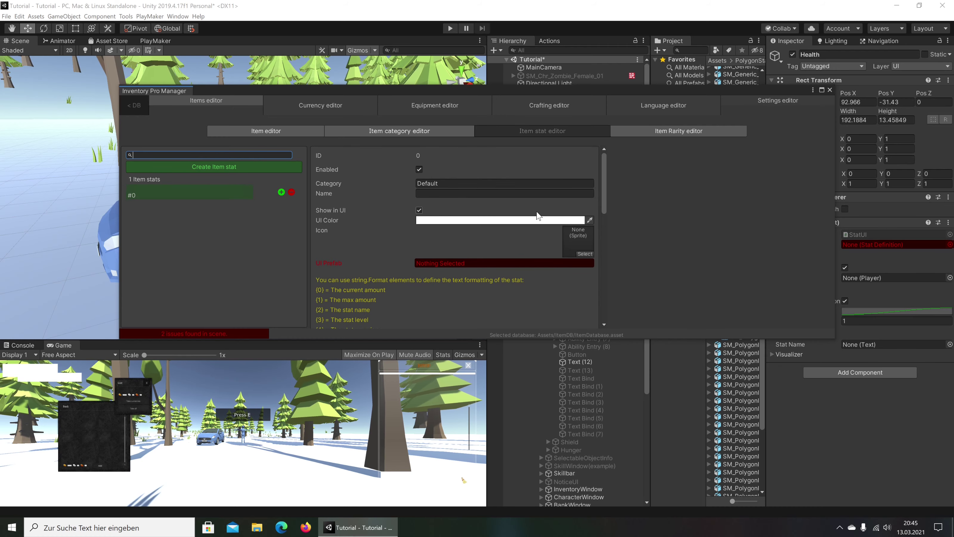
pyautogui.click(449, 184)
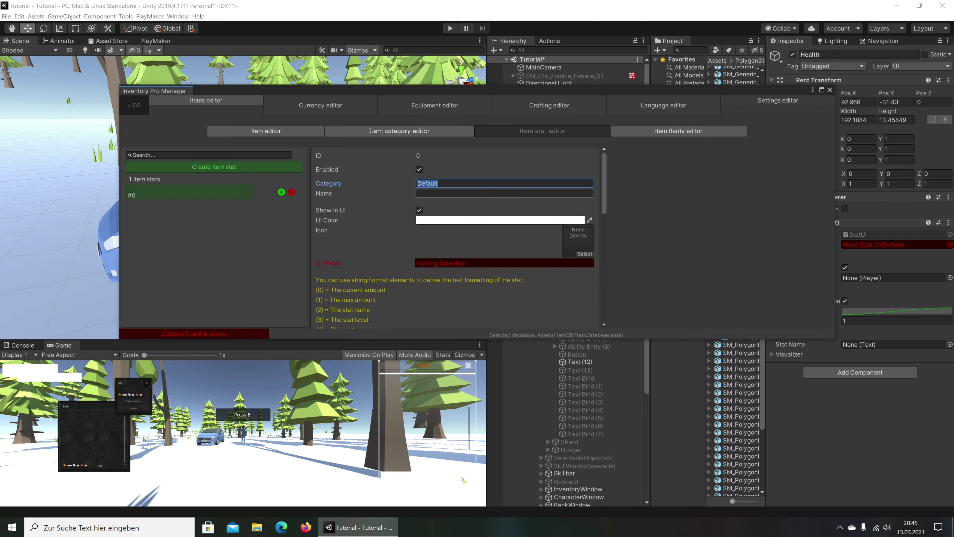
pyautogui.click(504, 193)
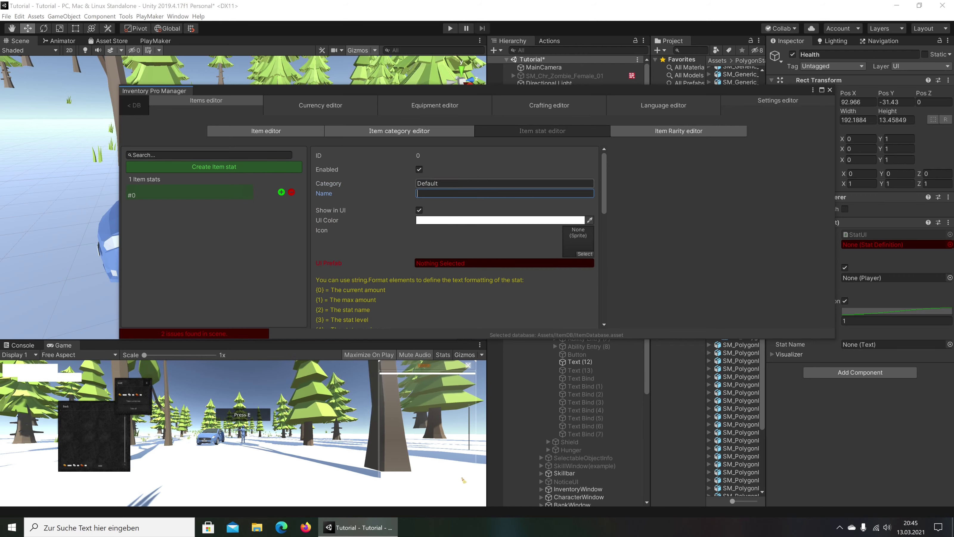
# - Create a new item category named Player in the item category editor
pyautogui.click(432, 132)
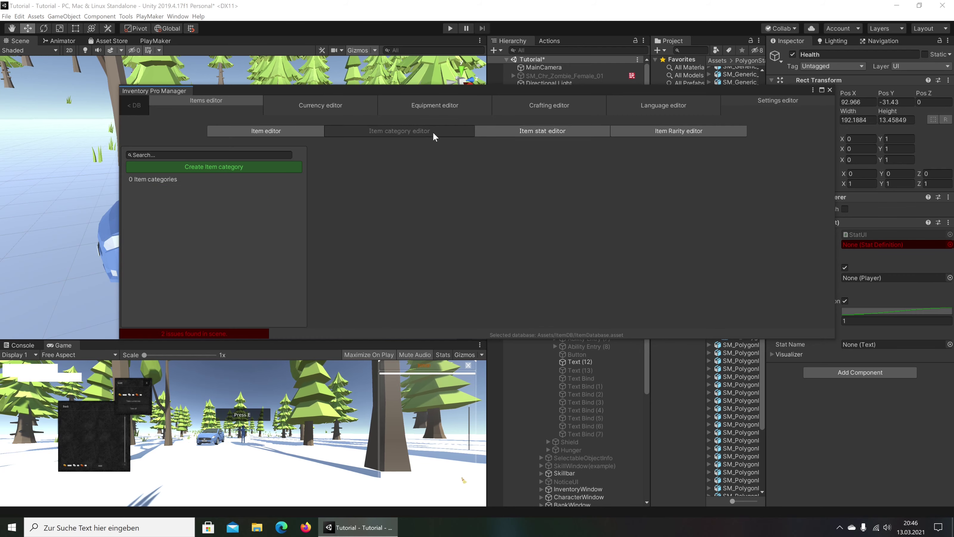
pyautogui.click(222, 168)
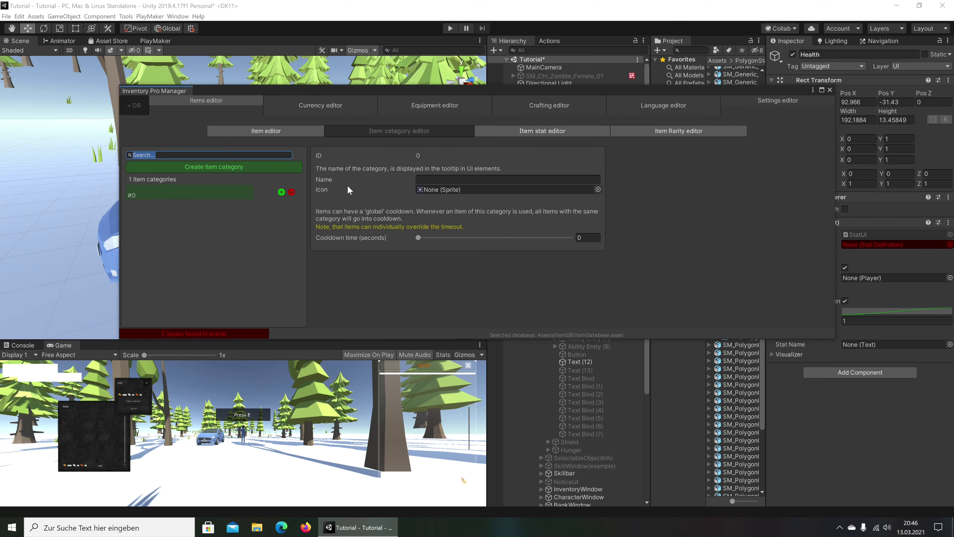
pyautogui.write('Player')
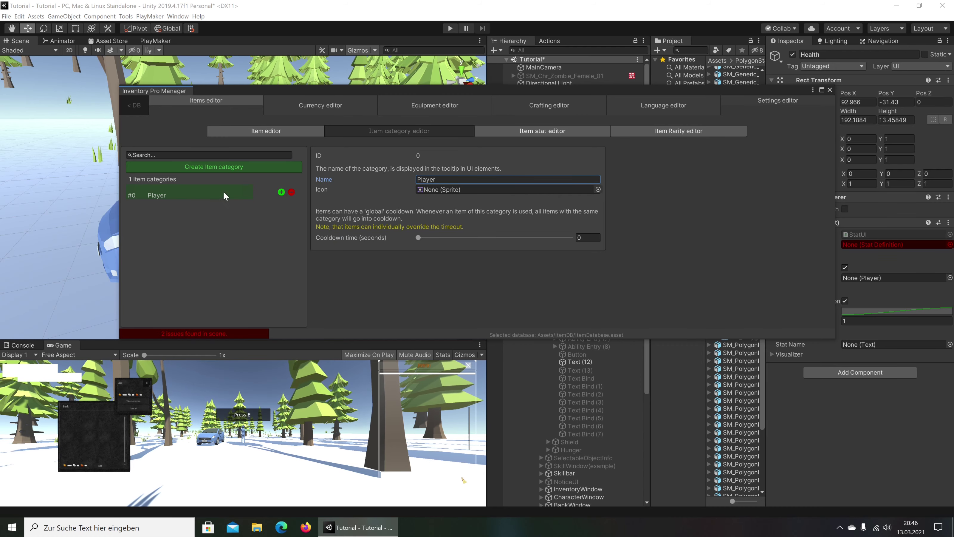
# - Set the new item stat's category to Player and its name to Health
pyautogui.click(490, 131)
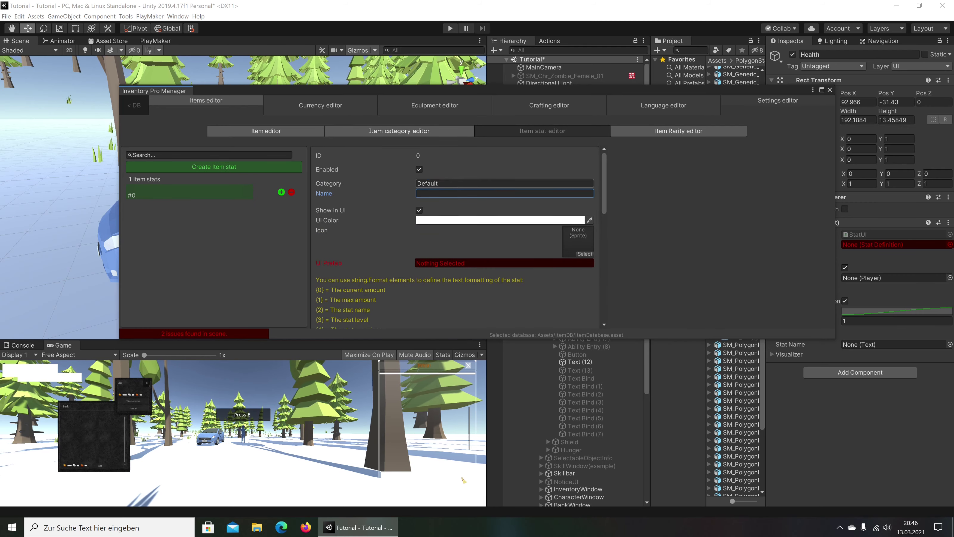
pyautogui.click(441, 183)
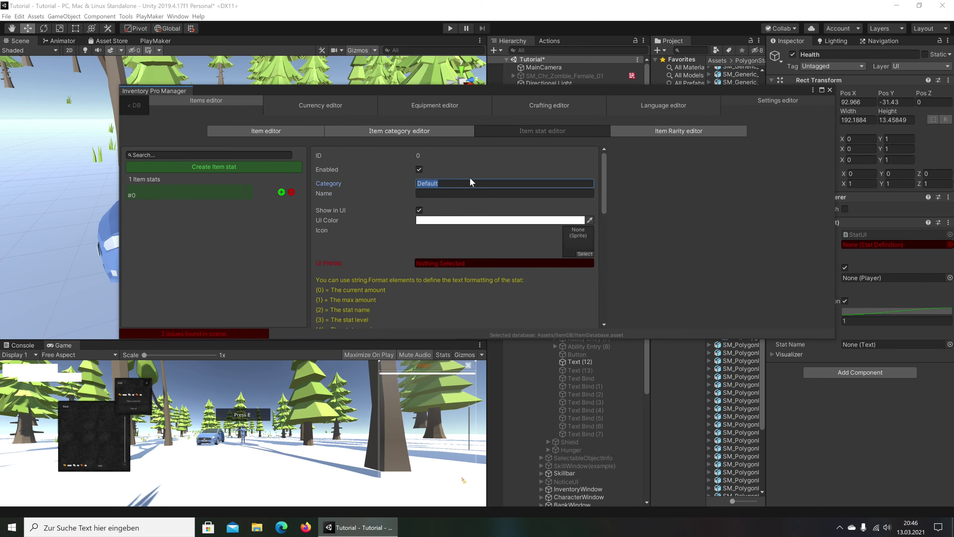
pyautogui.write('Player')
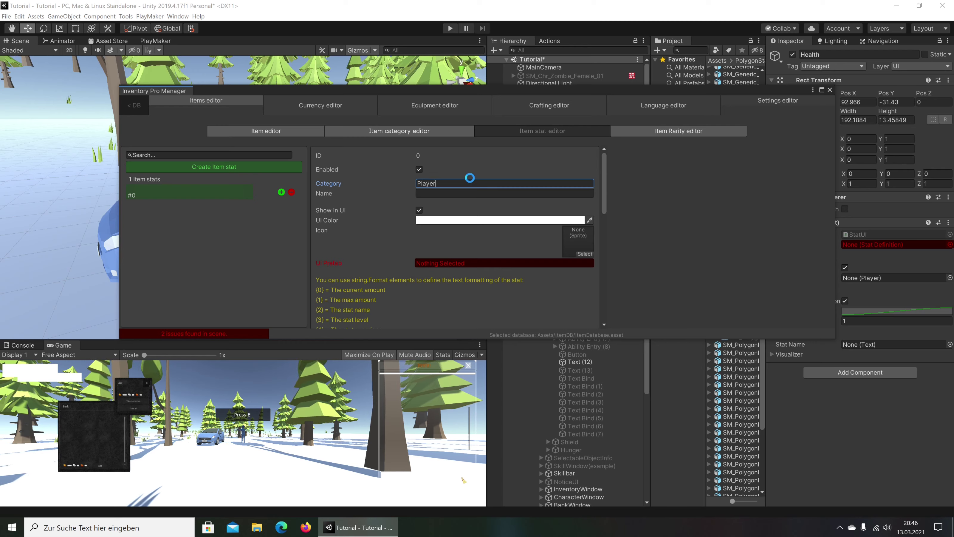
pyautogui.press('Tab')
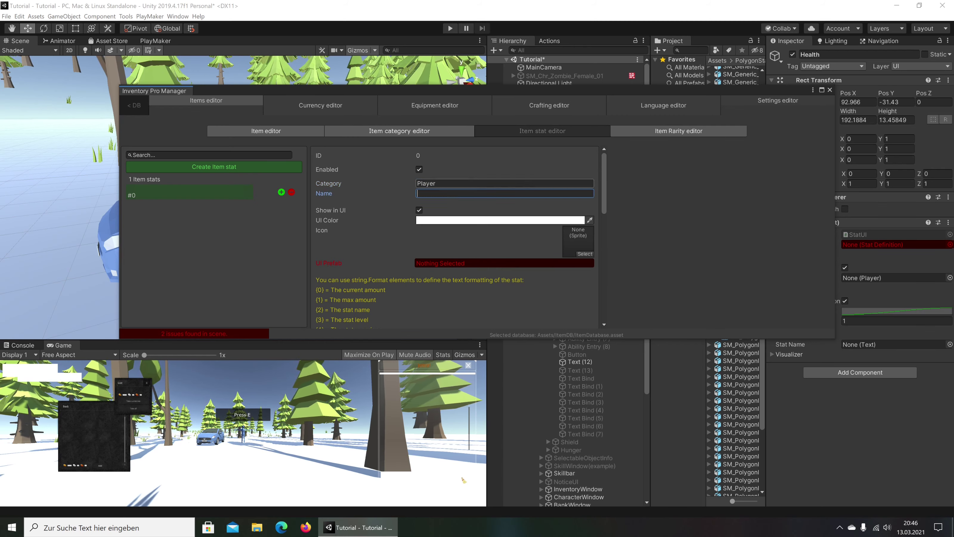
pyautogui.write('Health')
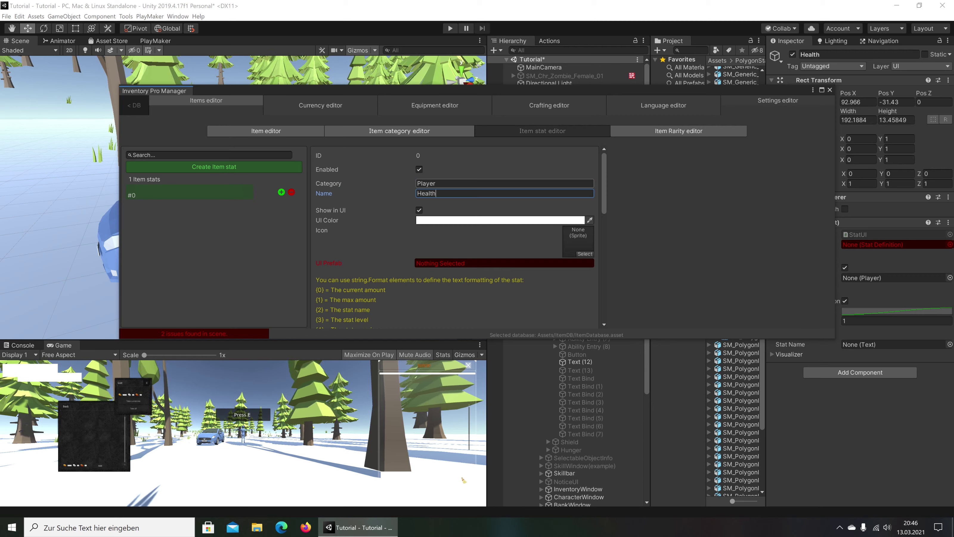
pyautogui.scroll(-5, 545, 173)
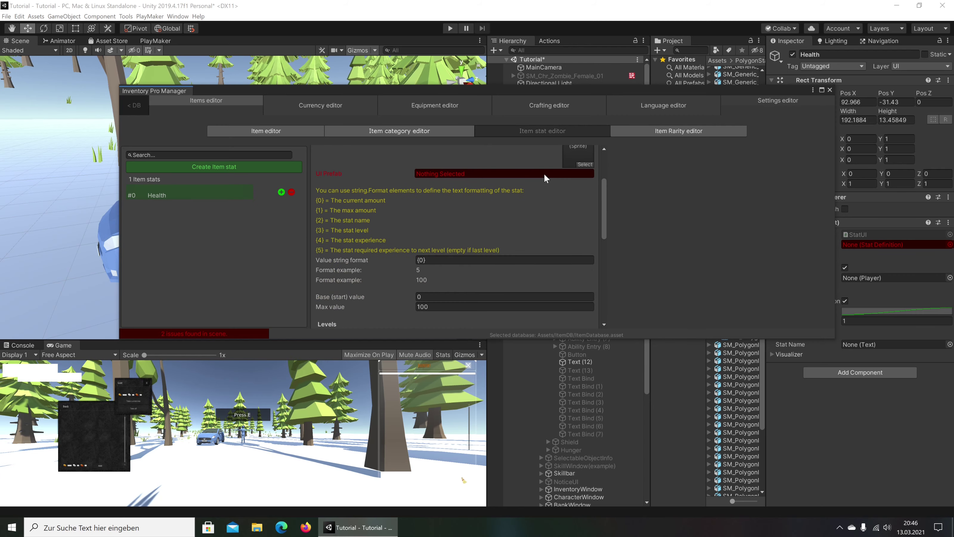
pyautogui.click(585, 173)
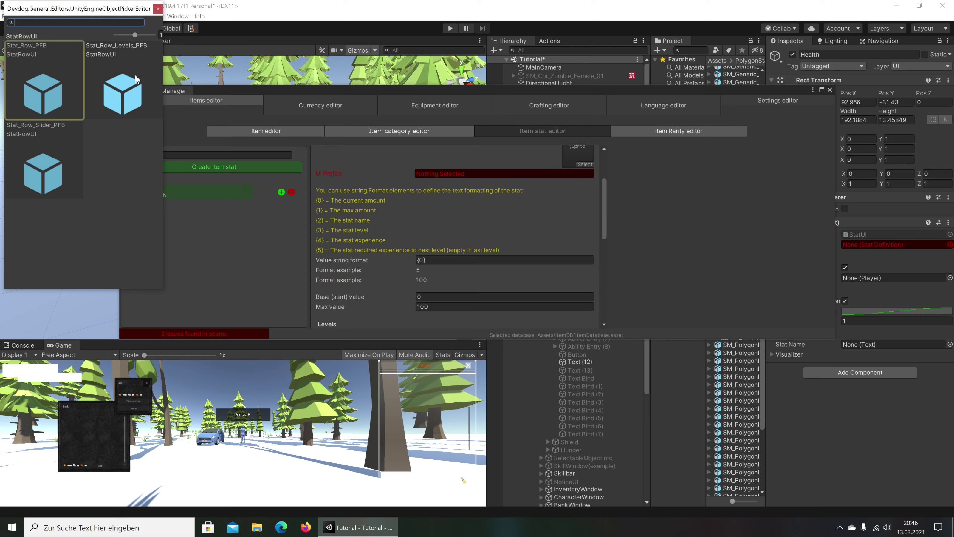
pyautogui.click(158, 9)
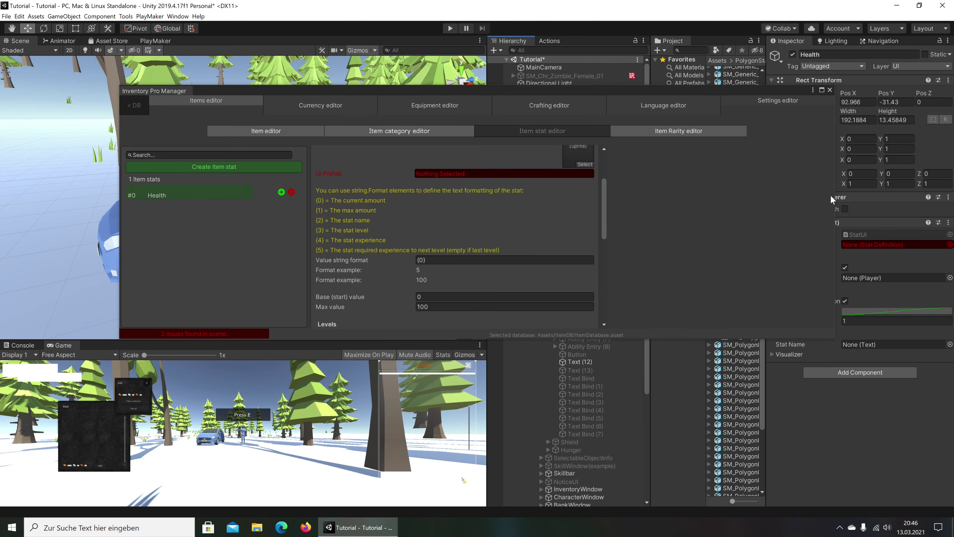
# - Assign the Player_Health stat definition to the Stat UI script of the Health object
pyautogui.click(950, 245)
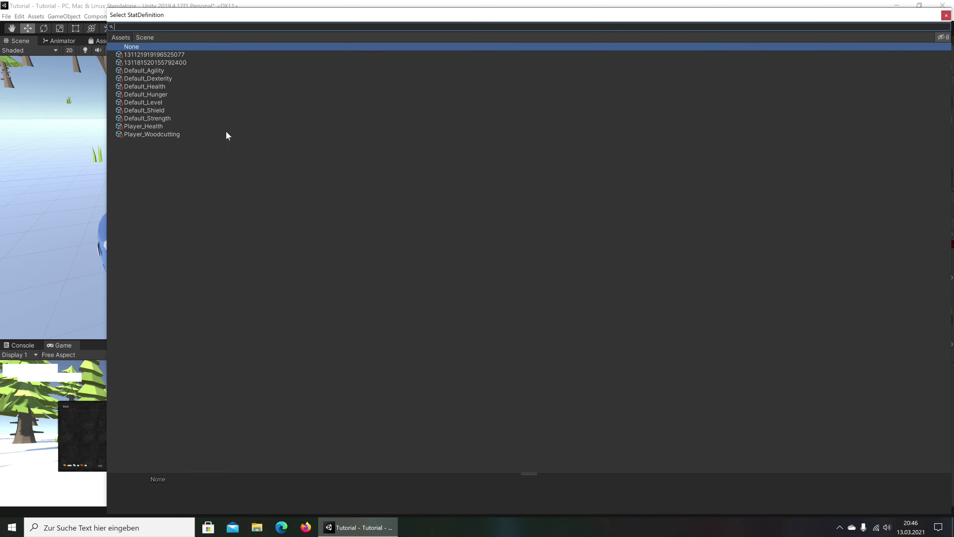
pyautogui.doubleClick(136, 126)
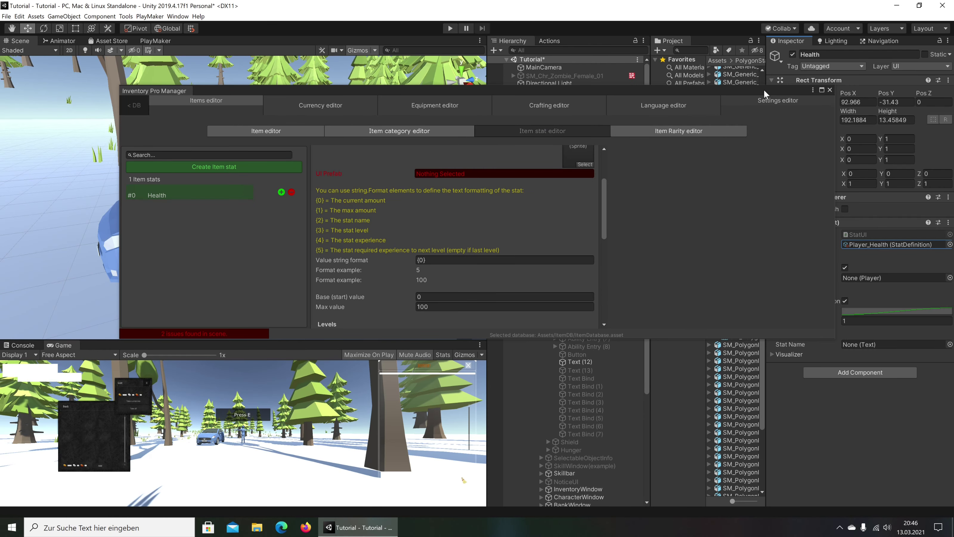
# - Set the Health item stat's UI prefab to Stat_Row_Slider_PFB in the Inventory Pro Manager
pyautogui.moveTo(763, 89); pyautogui.dragTo(656, 93)
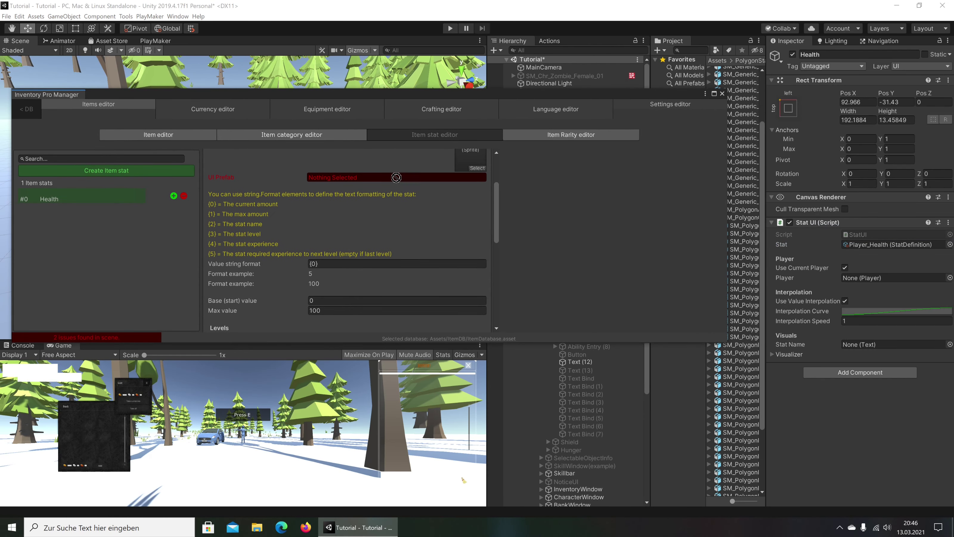
pyautogui.click(474, 176)
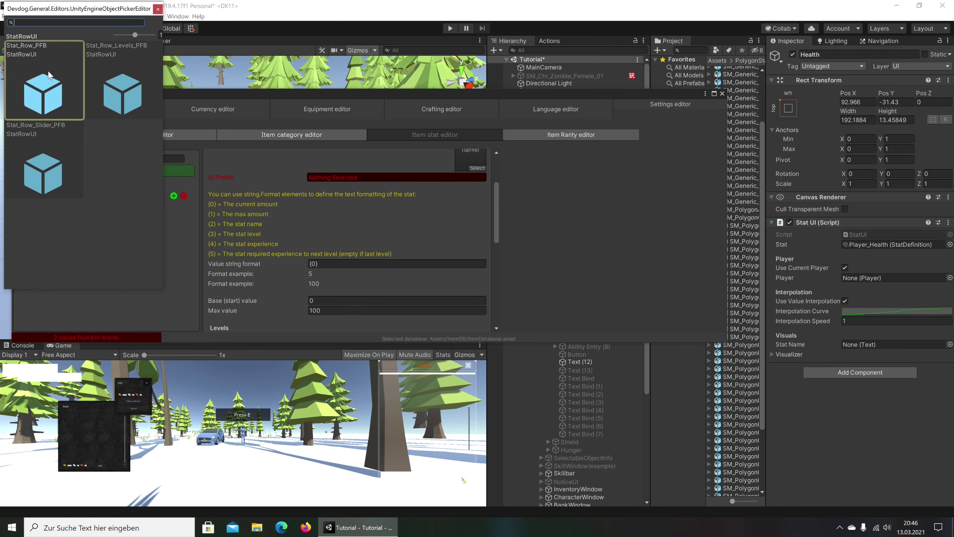
pyautogui.doubleClick(58, 150)
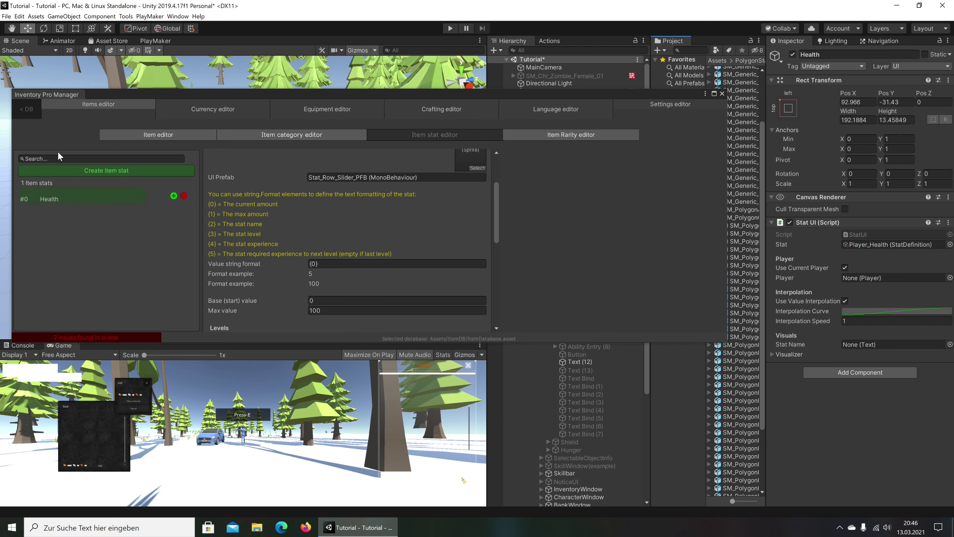
# - Turn off auto progress levels and set the Health stat's base value to 100, closing the Inventory Pro Manager
pyautogui.scroll(-2, 440, 208)
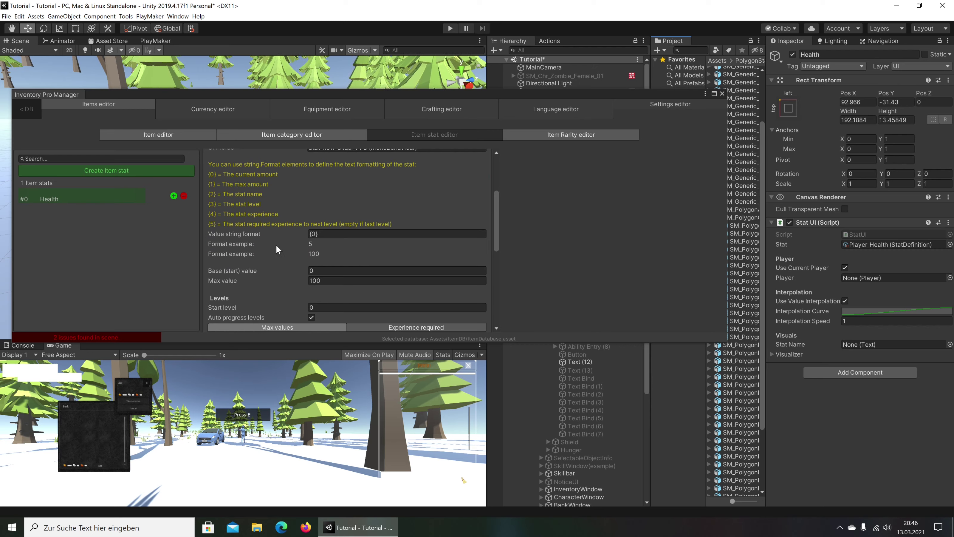
pyautogui.scroll(2, 322, 265)
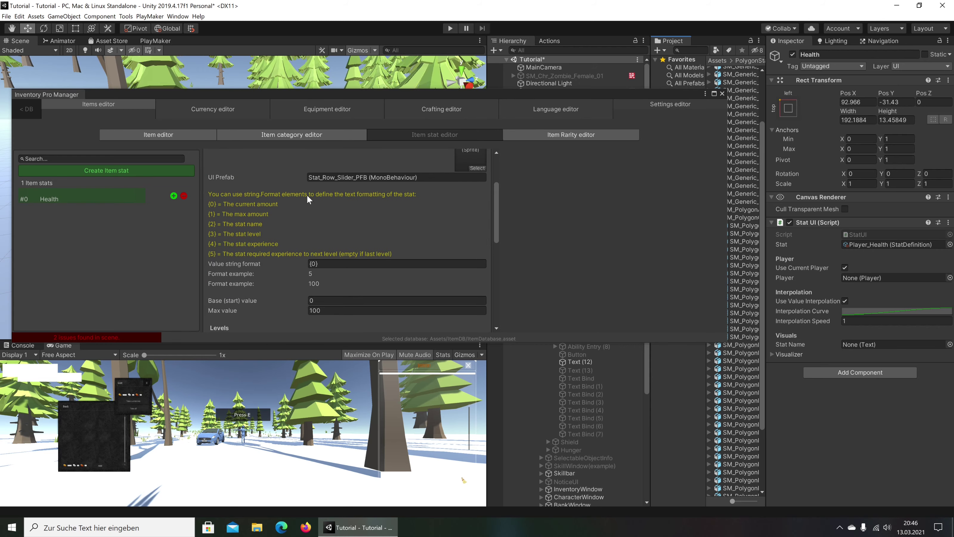
pyautogui.scroll(-2, 278, 208)
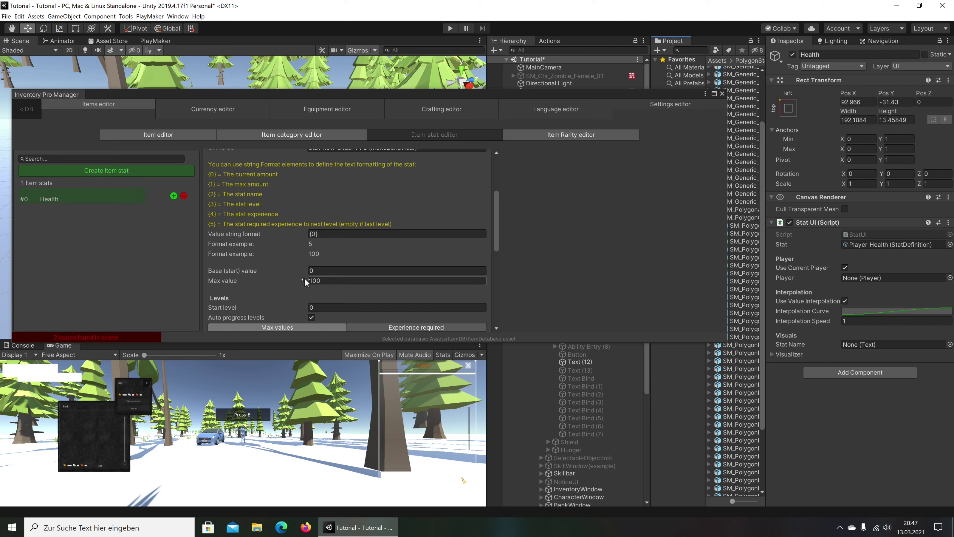
pyautogui.scroll(-2, 238, 278)
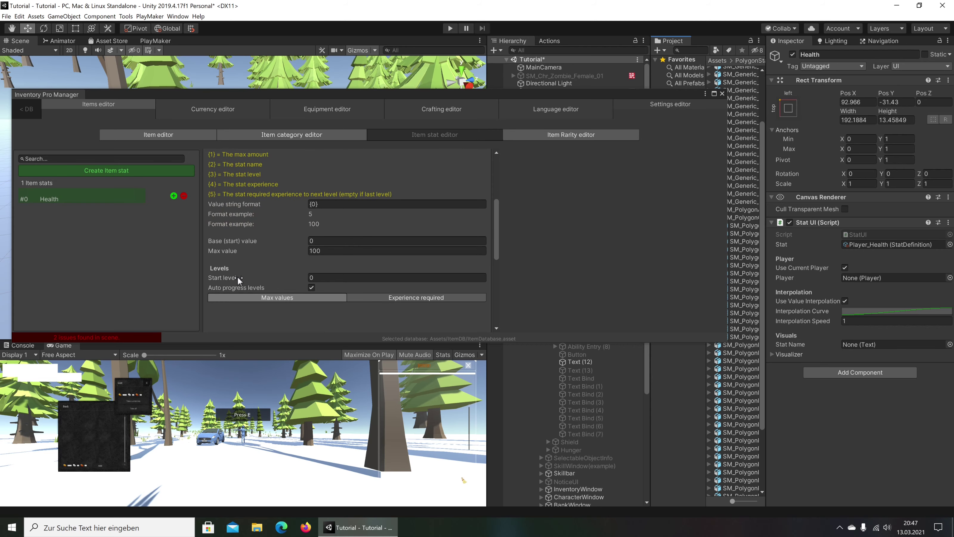
pyautogui.click(311, 287)
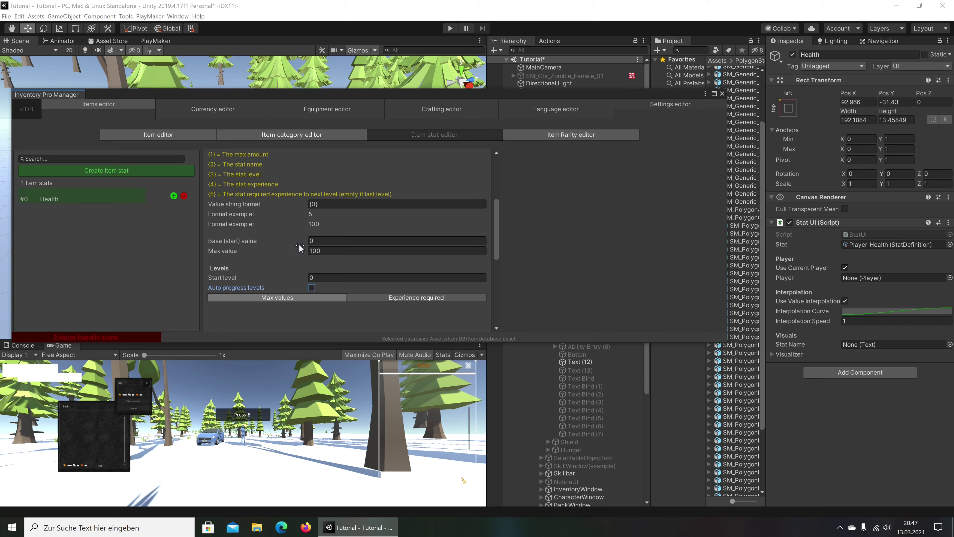
pyautogui.click(331, 241)
pyautogui.write('100')
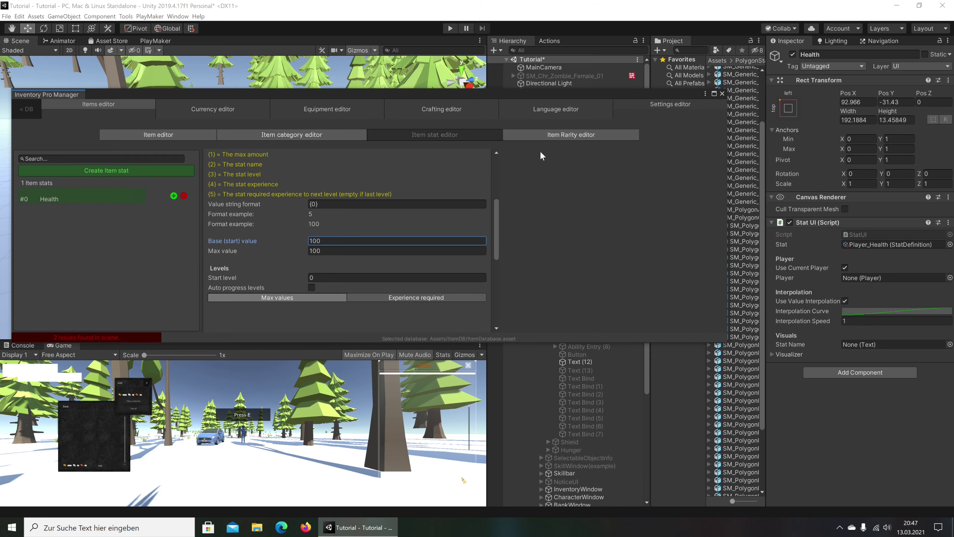
pyautogui.click(721, 94)
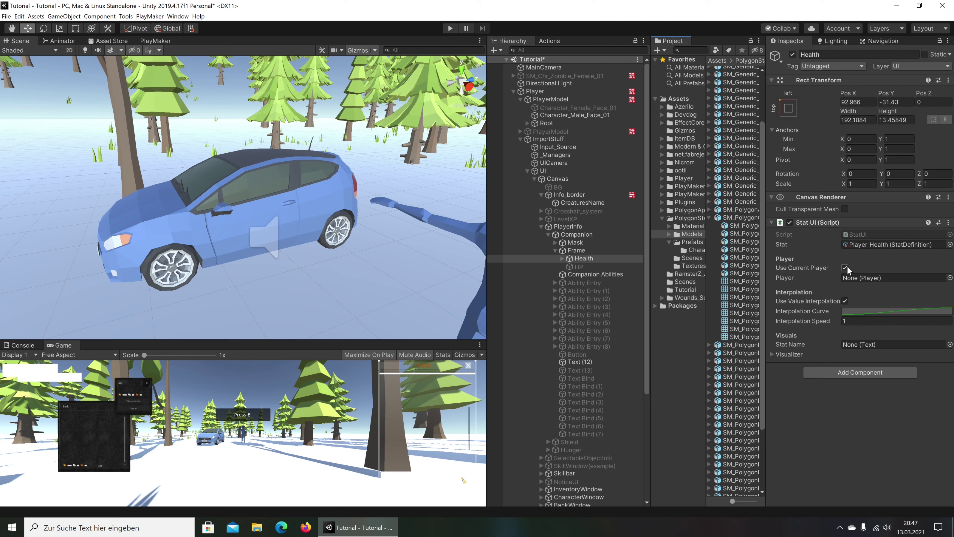
# - Examine the Stat UI visualizer settings and the Slider, Background and Fill Area objects under Health
pyautogui.click(772, 353)
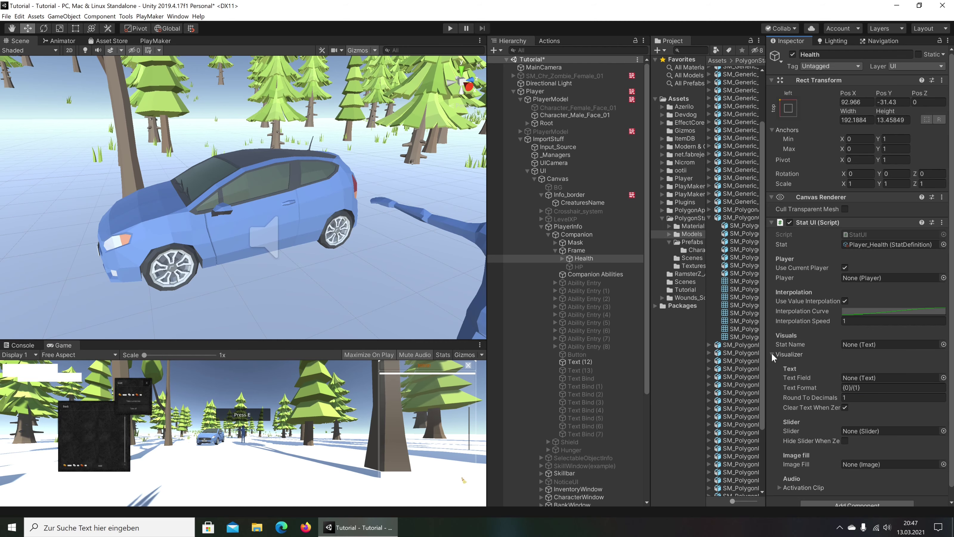
pyautogui.click(772, 353)
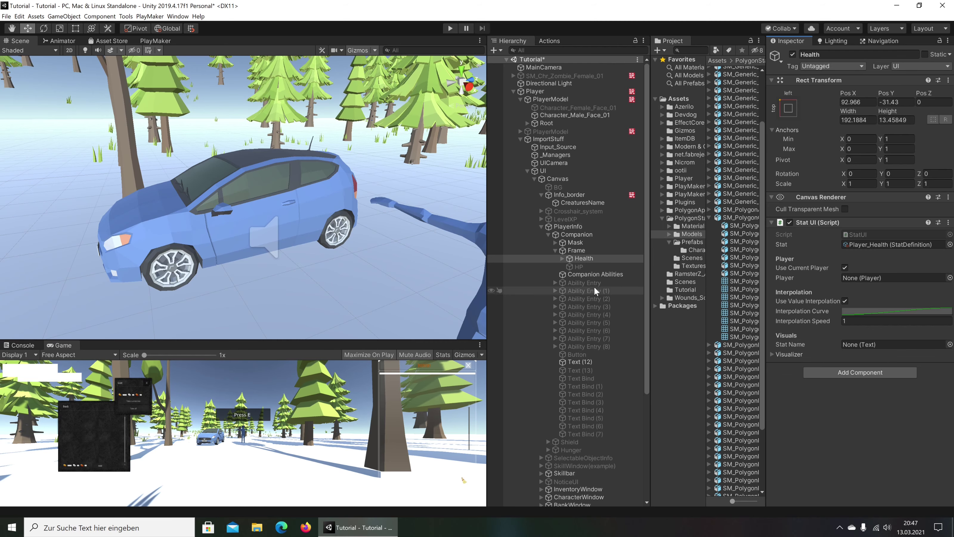
pyautogui.click(561, 258)
pyautogui.click(594, 266)
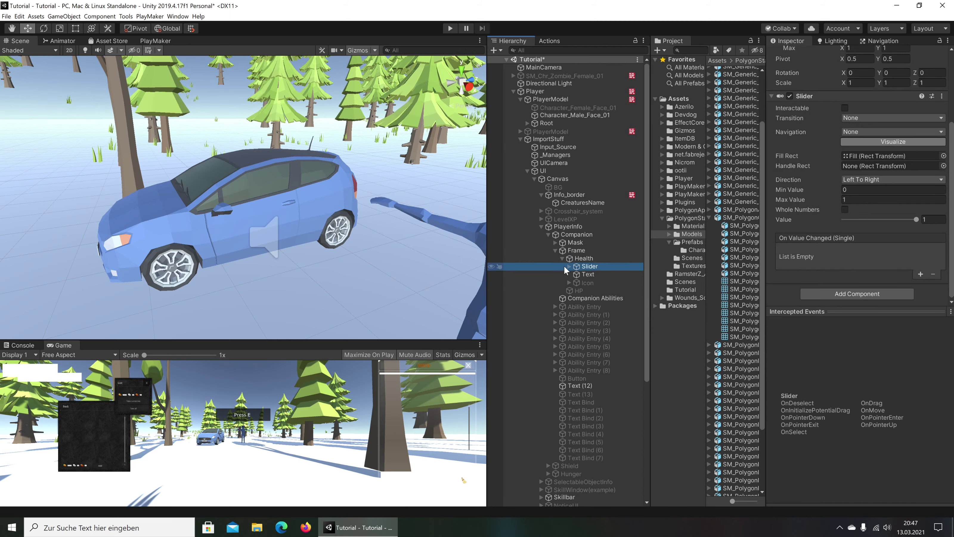
pyautogui.click(569, 266)
pyautogui.click(590, 275)
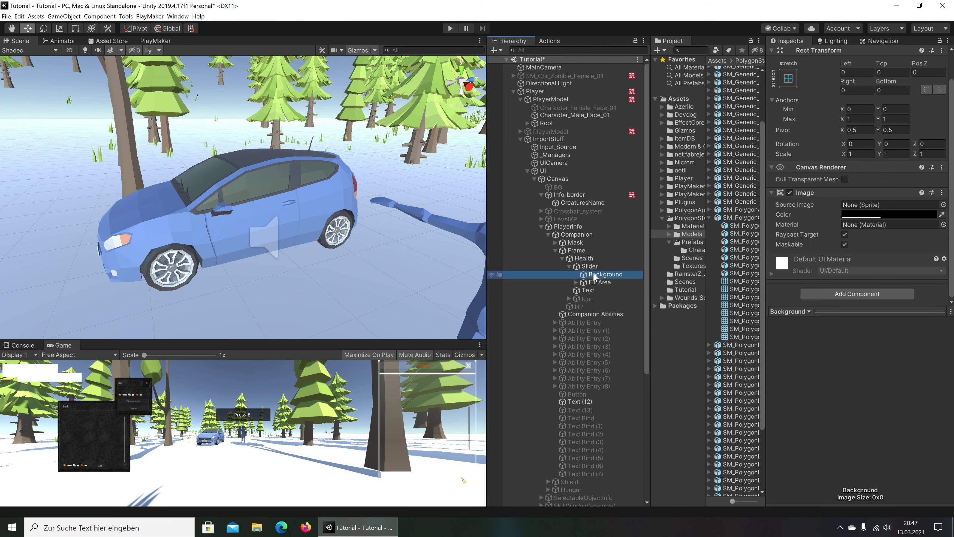
pyautogui.click(597, 281)
pyautogui.click(581, 235)
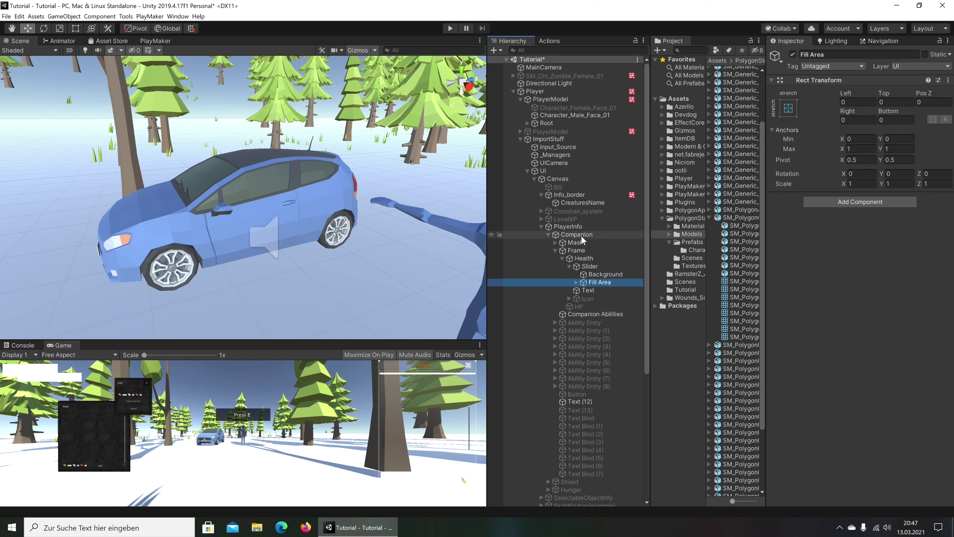
# - Deactivate the Mask object under Companion and disable the Image component of the Frame object
pyautogui.click(579, 243)
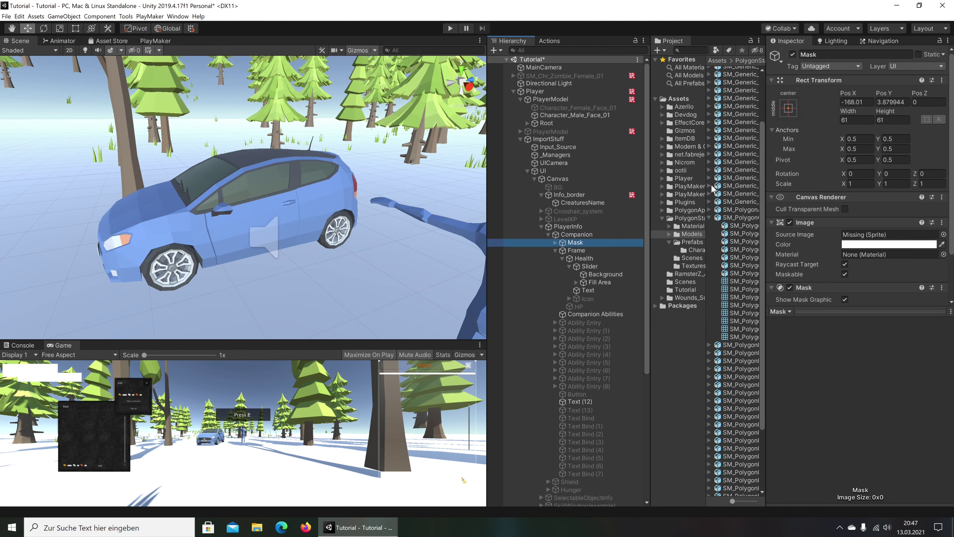
pyautogui.click(793, 55)
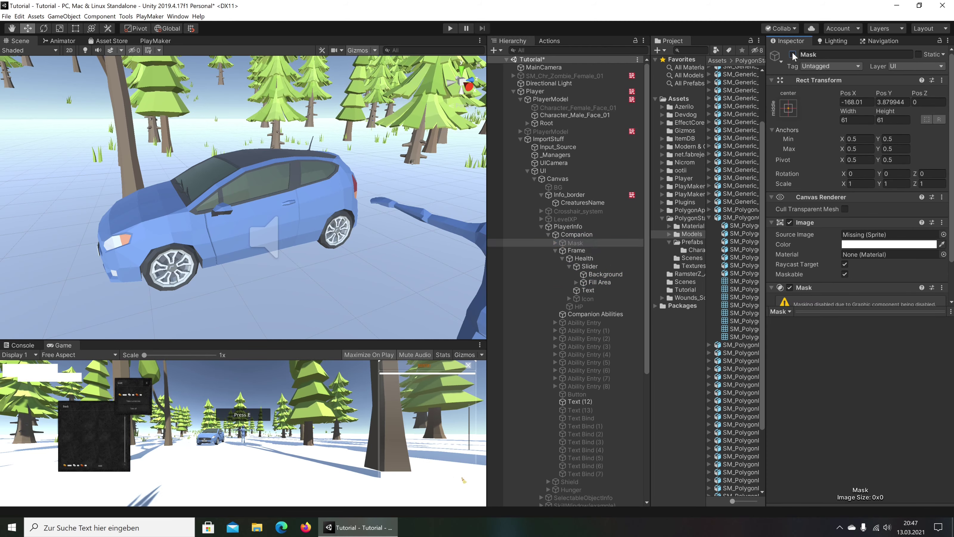
pyautogui.click(576, 250)
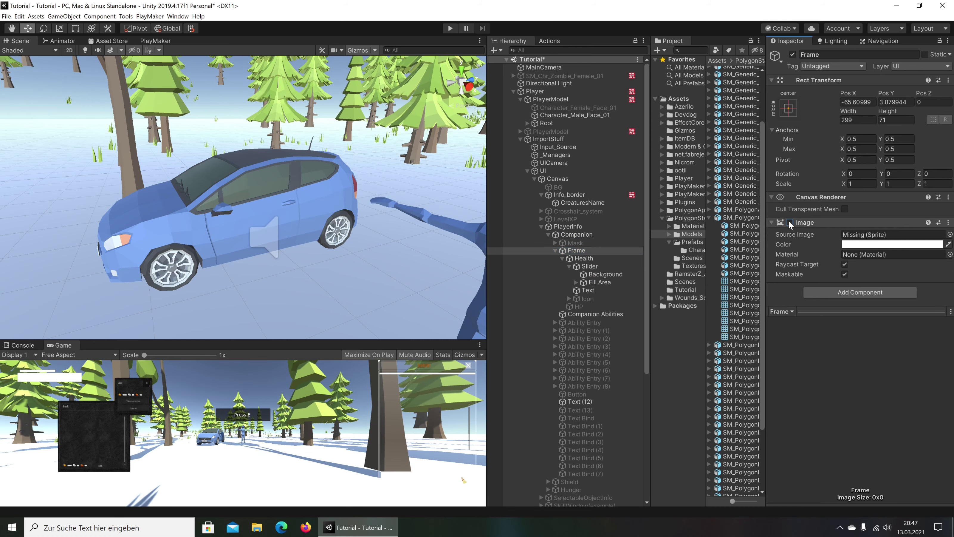
pyautogui.click(789, 222)
# - Examine the Health bar in the scene view along with its Slider, Background, Fill Area and Text objects
pyautogui.click(578, 258)
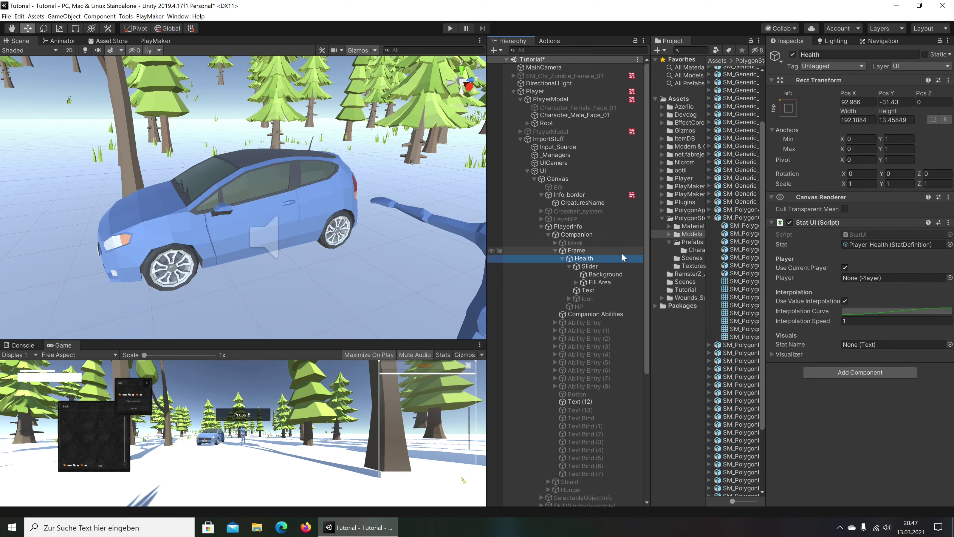
pyautogui.doubleClick(580, 259)
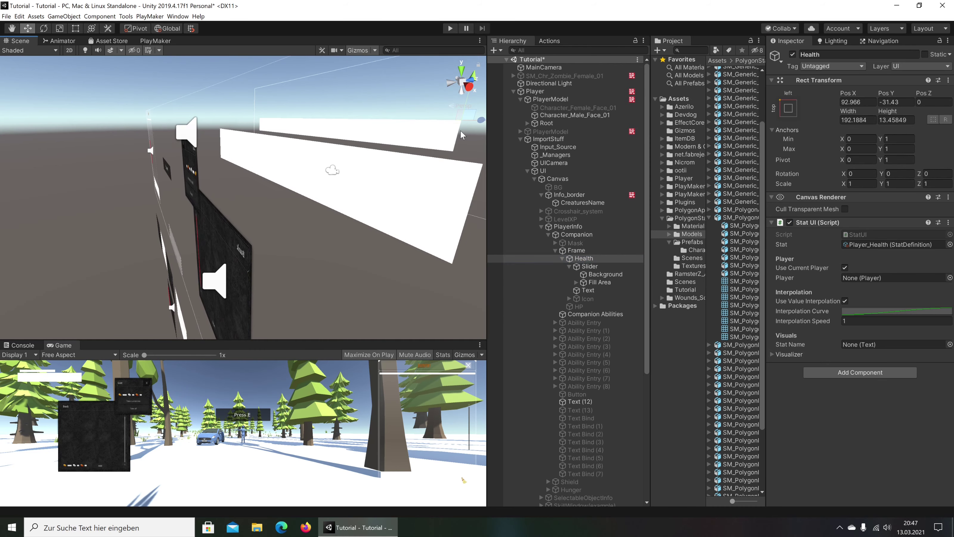
pyautogui.moveTo(397, 212); pyautogui.dragTo(375, 218, button='right')
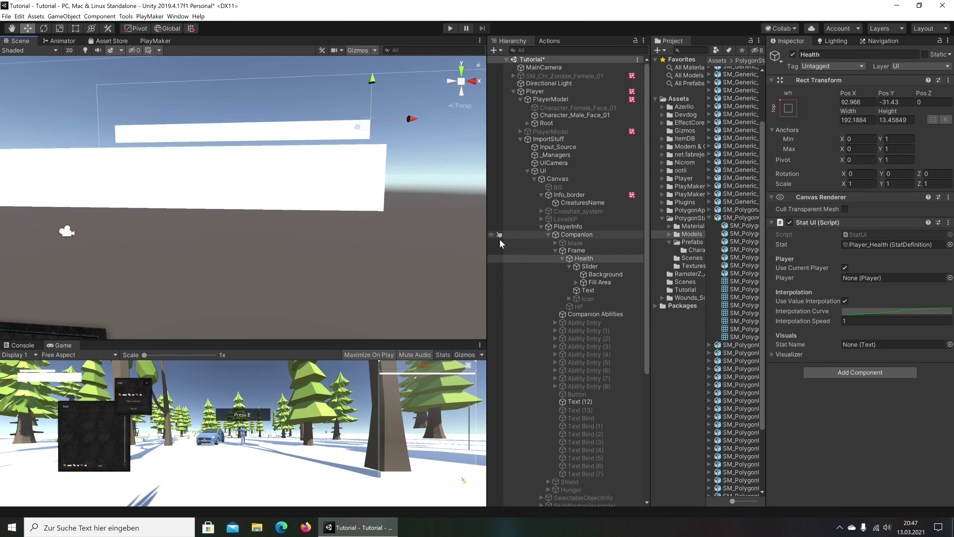
pyautogui.click(584, 266)
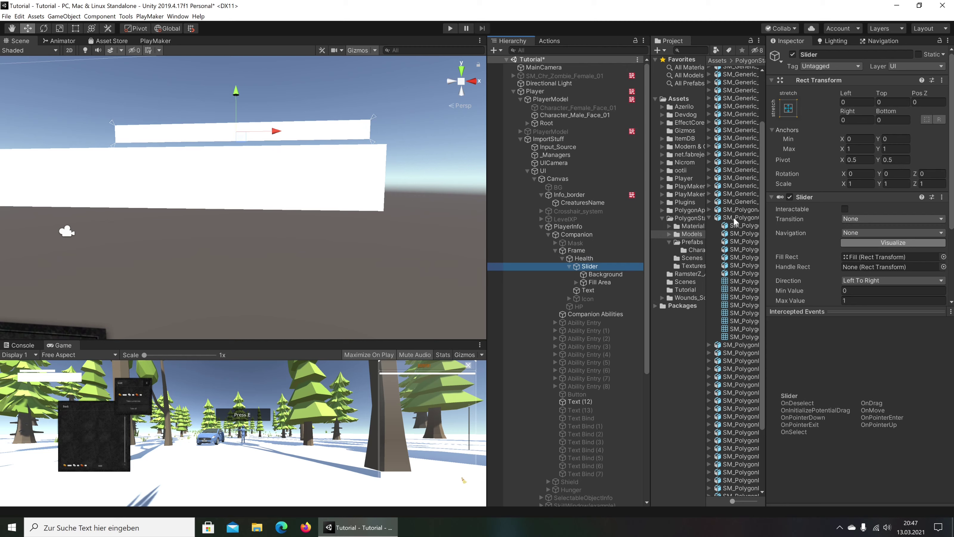
pyautogui.scroll(-2, 815, 212)
pyautogui.click(618, 271)
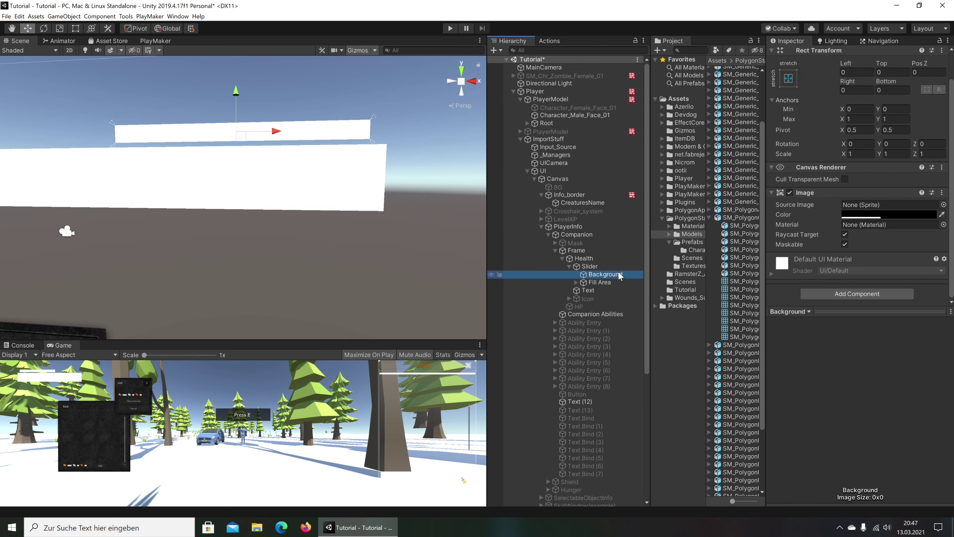
pyautogui.click(609, 282)
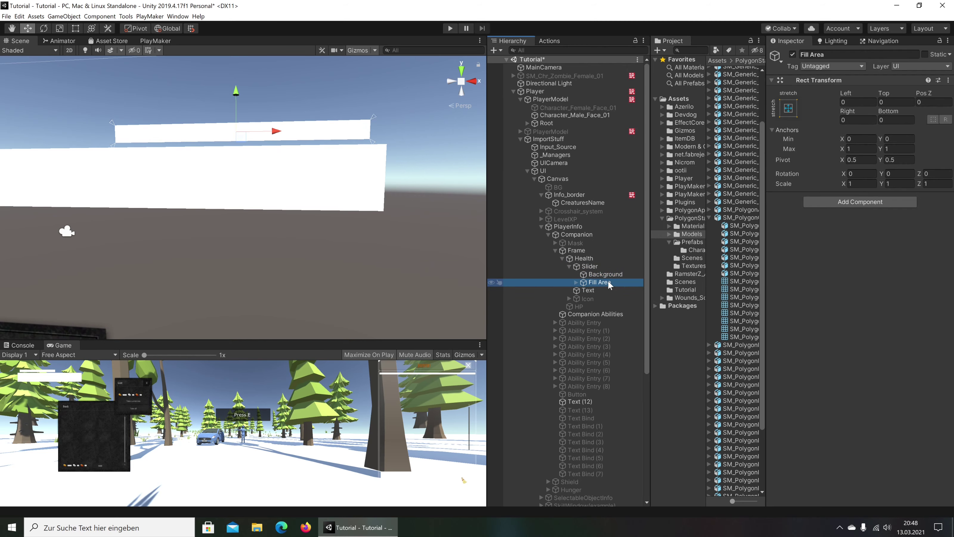
pyautogui.click(581, 290)
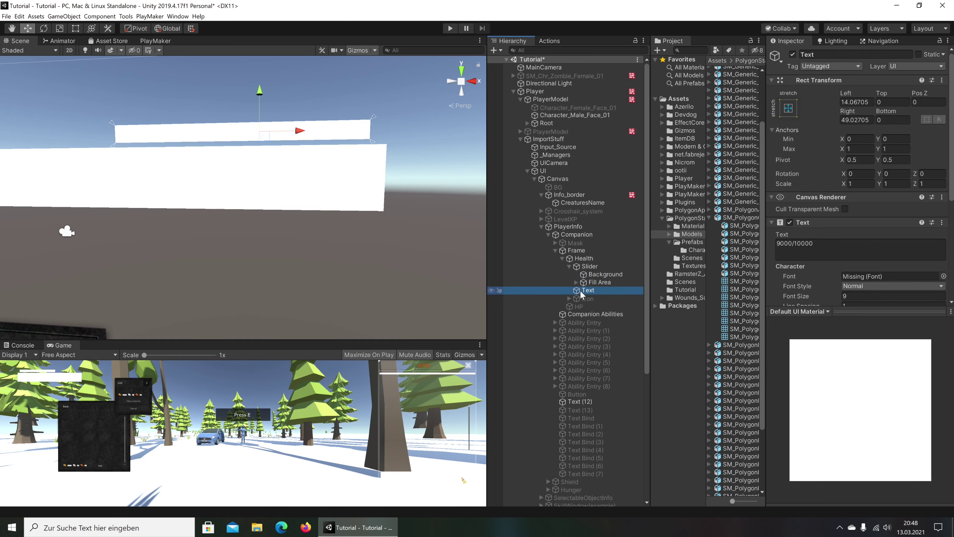
# - Deactivate the Companion Abilities object and disable its Image component
pyautogui.click(581, 314)
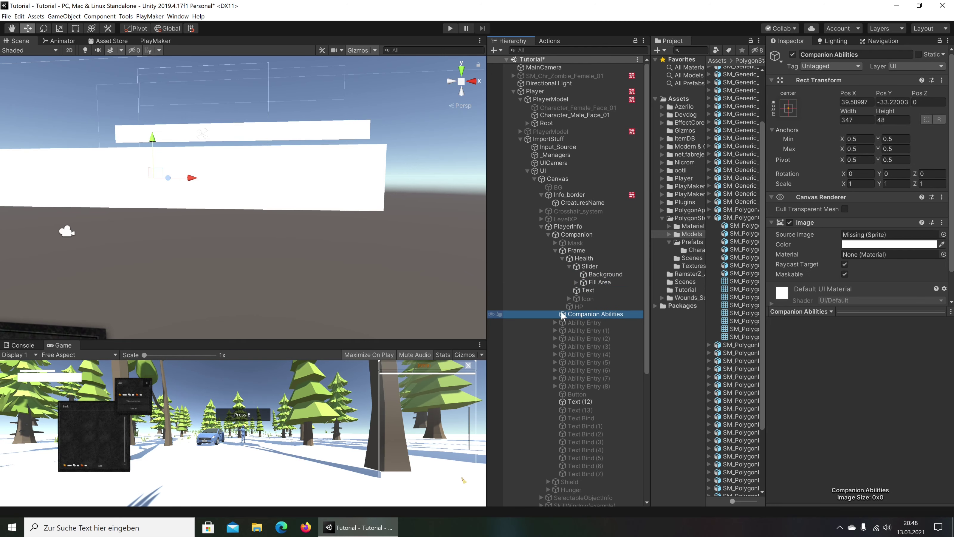
pyautogui.click(792, 54)
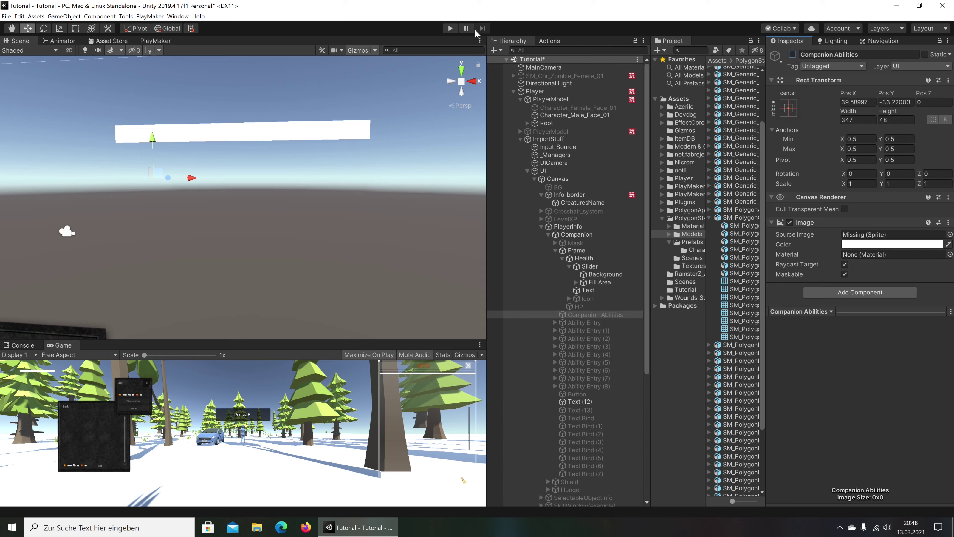
pyautogui.click(790, 222)
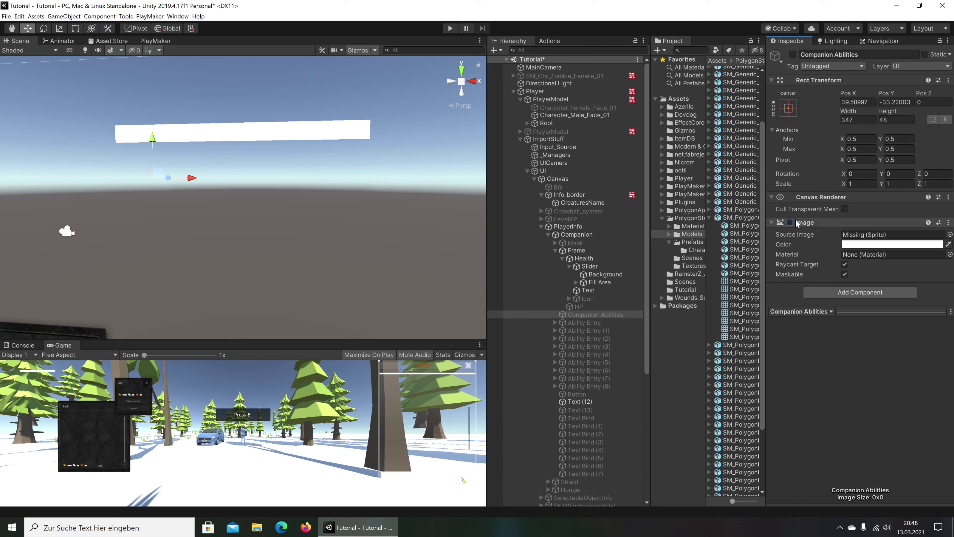
# - Toggle the Image component of the Fill object under Fill Area off and on to check what it draws
pyautogui.click(599, 288)
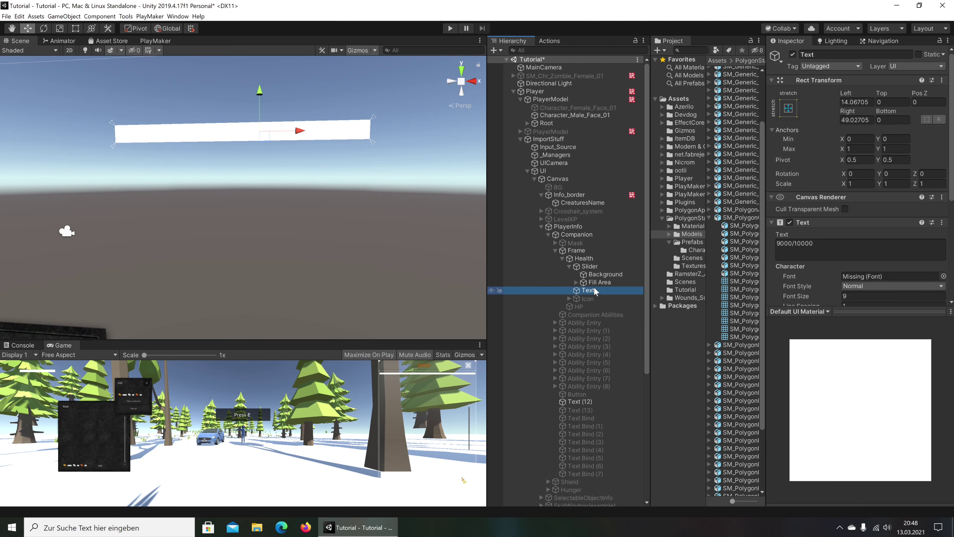
pyautogui.click(593, 282)
pyautogui.click(575, 282)
pyautogui.click(595, 290)
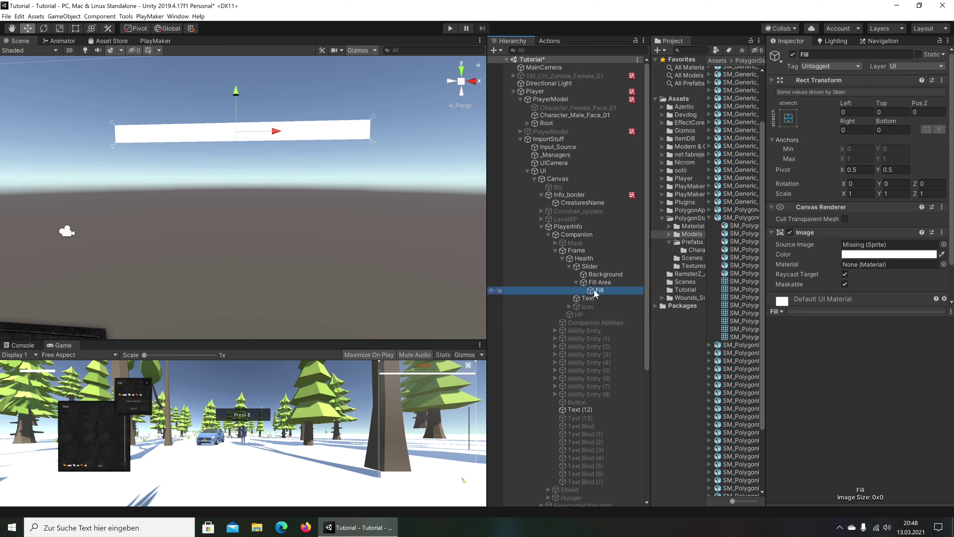
pyautogui.click(789, 232)
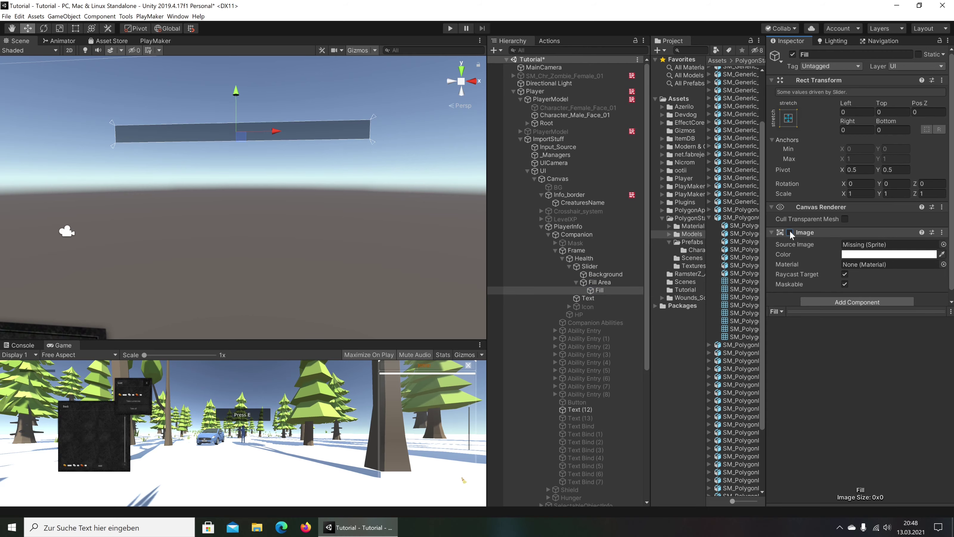
pyautogui.click(789, 231)
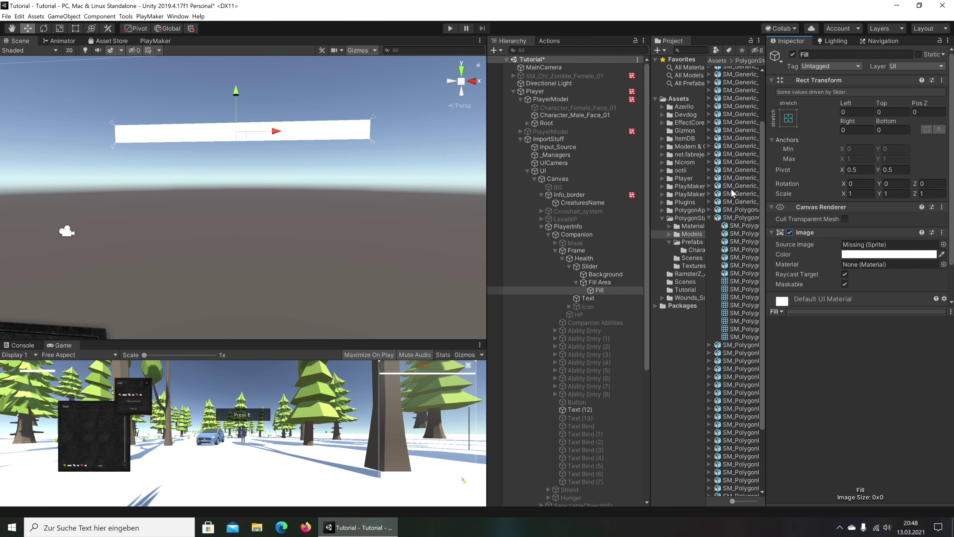
# - Set the source image of the Fill object to the LoadingBar_Empty sprite and inspect the bar in the scene
pyautogui.click(943, 244)
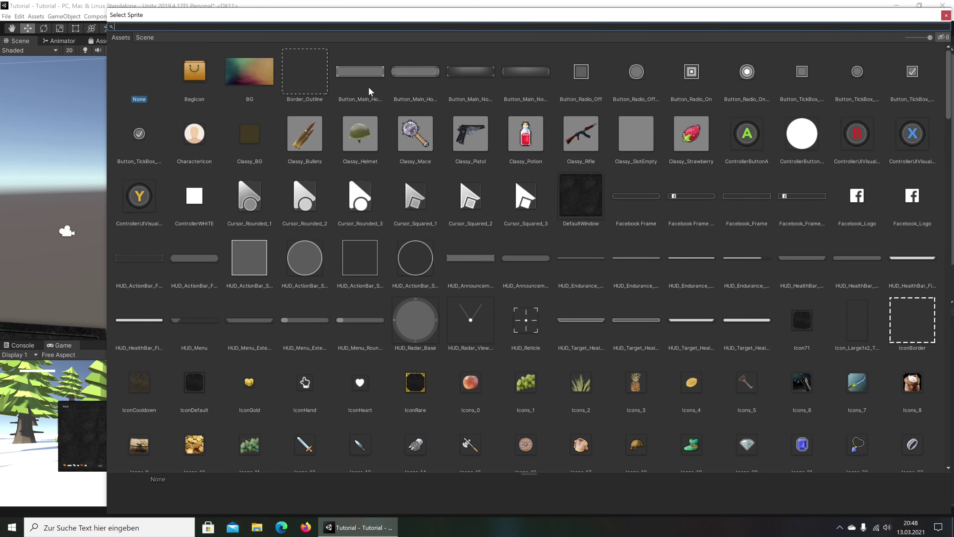
pyautogui.click(357, 77)
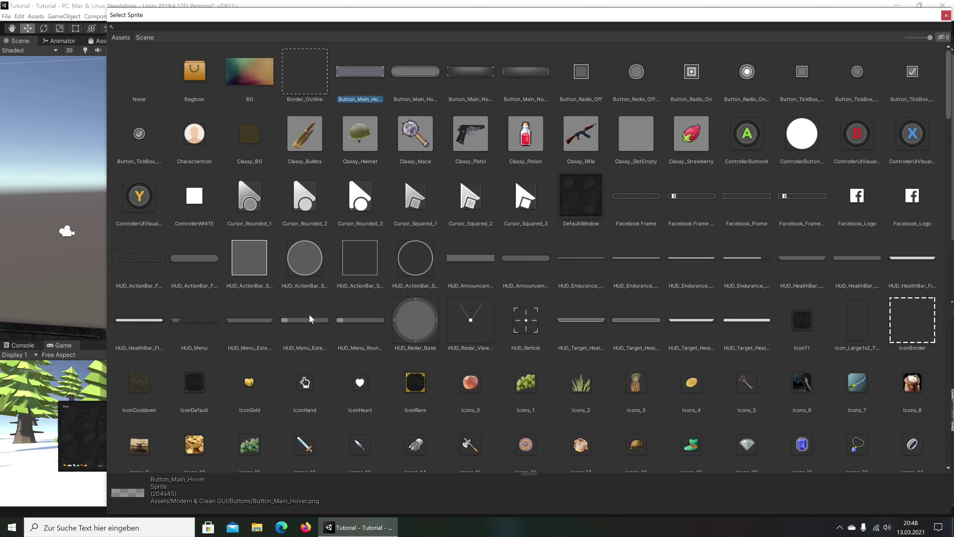
pyautogui.scroll(-5, 732, 221)
pyautogui.scroll(1, 697, 233)
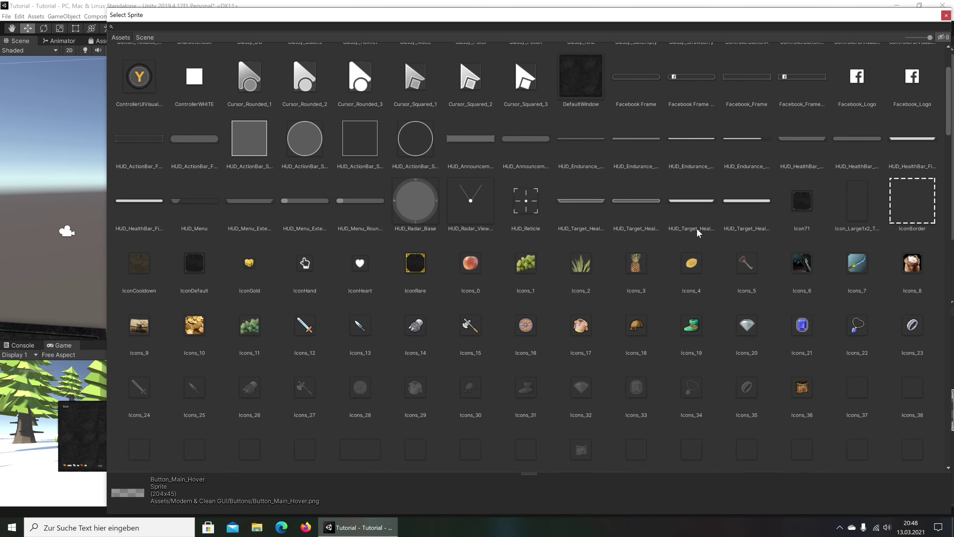
pyautogui.moveTo(949, 135); pyautogui.dragTo(948, 502)
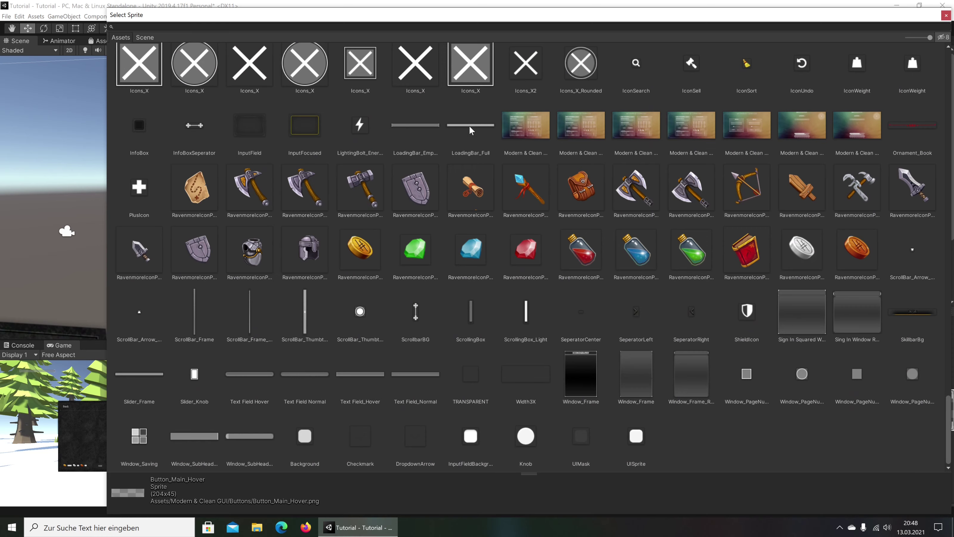
pyautogui.doubleClick(409, 124)
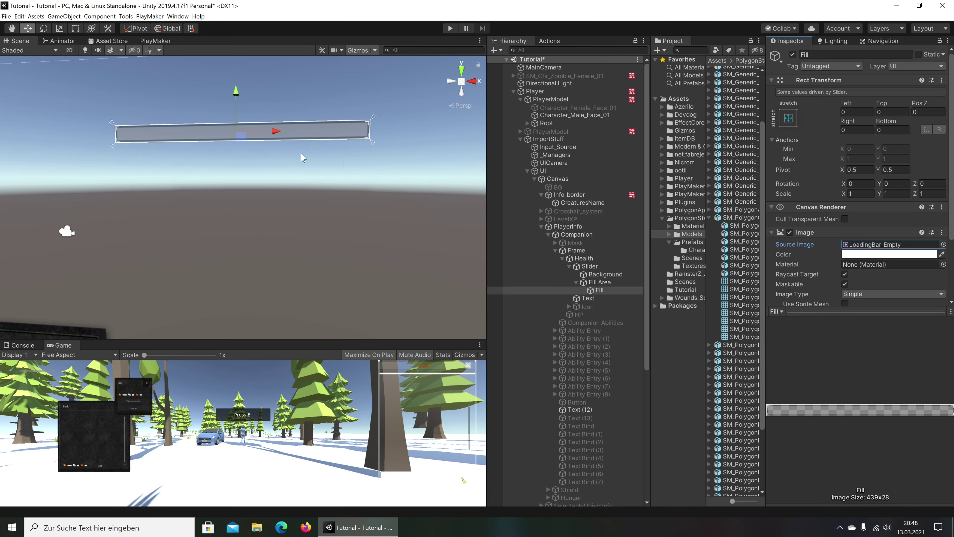
pyautogui.moveTo(303, 157); pyautogui.dragTo(312, 180, button='middle')
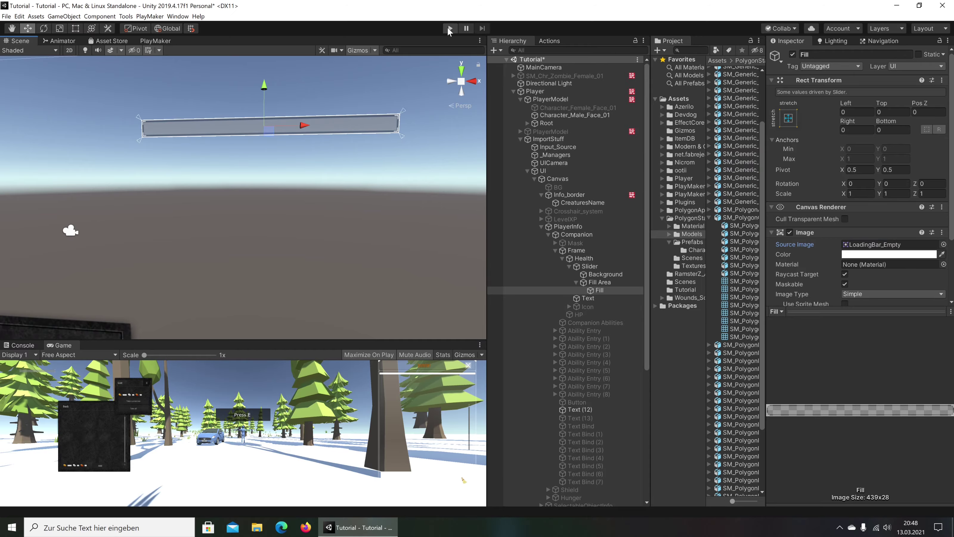
# - Run the game to check the health bar and restore the maximized Game view to the normal editor layout
pyautogui.click(450, 29)
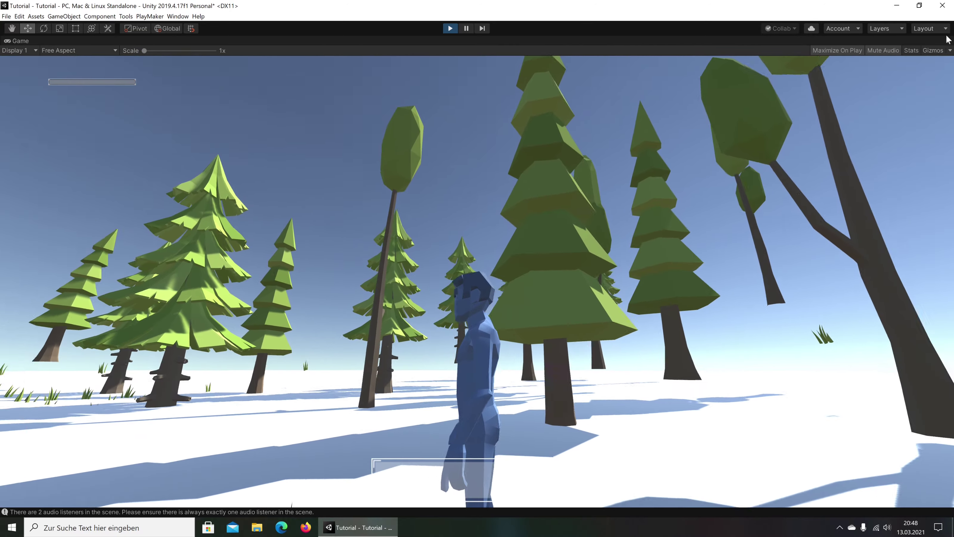
pyautogui.click(948, 41)
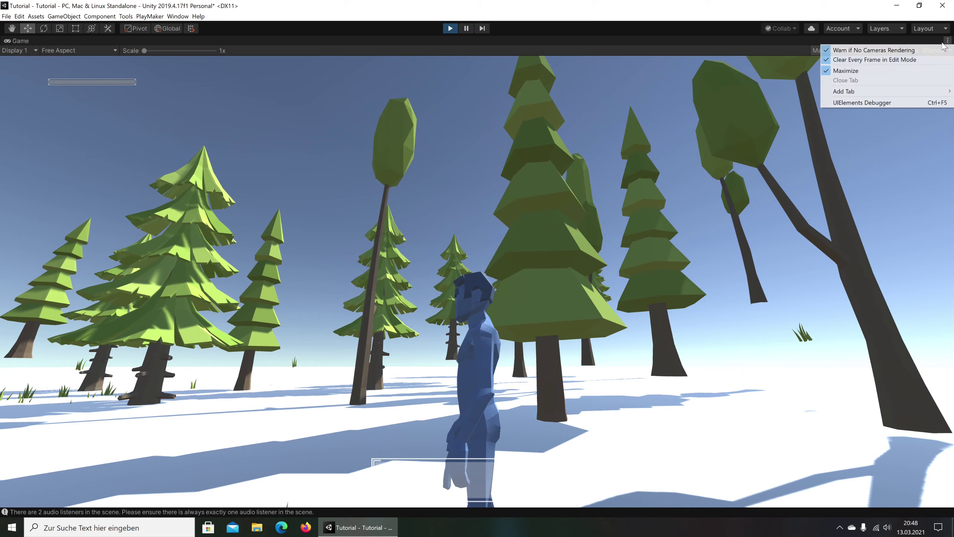
pyautogui.click(846, 71)
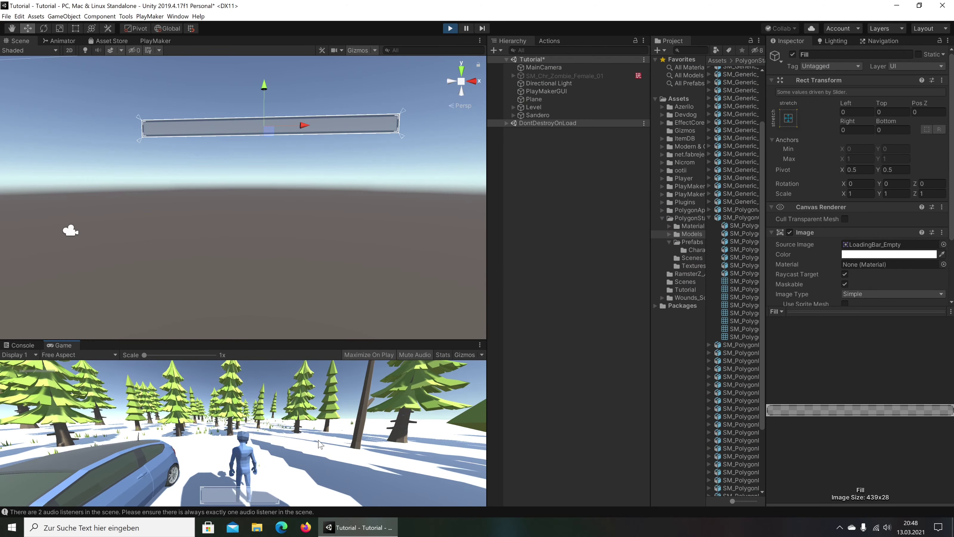
pyautogui.press('Escape')
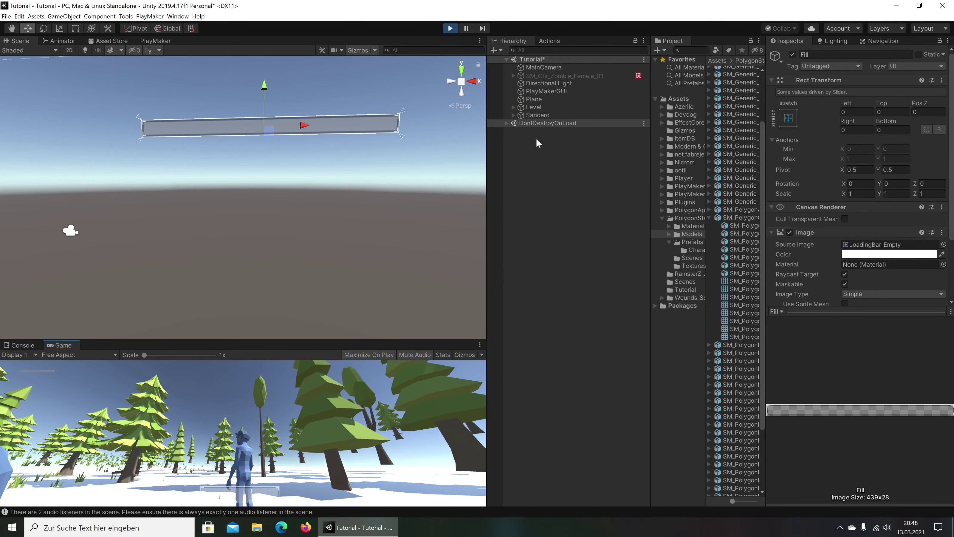
# - Examine the component settings of the health bar's Text, Fill and Slider objects while the game runs
pyautogui.click(326, 127)
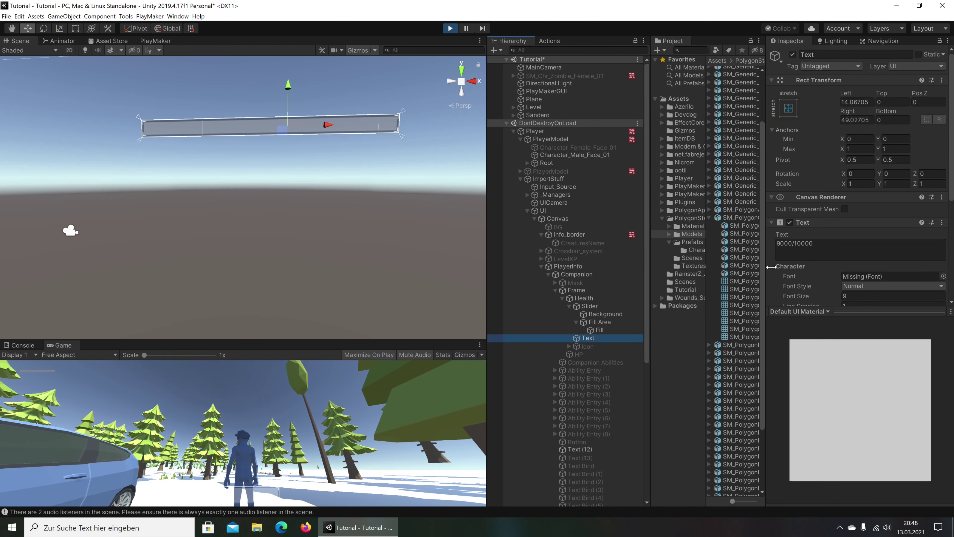
pyautogui.scroll(-5, 871, 237)
pyautogui.scroll(5, 870, 238)
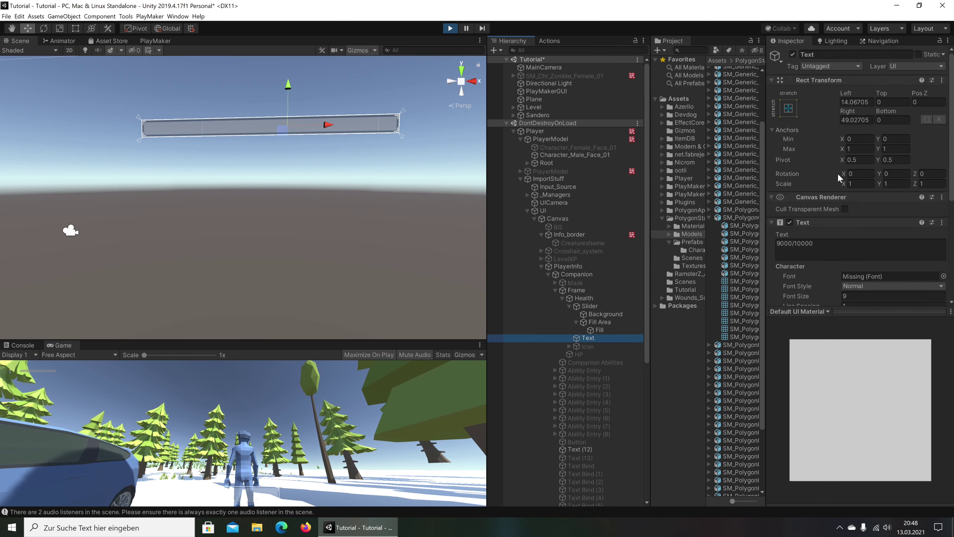
pyautogui.scroll(-5, 870, 237)
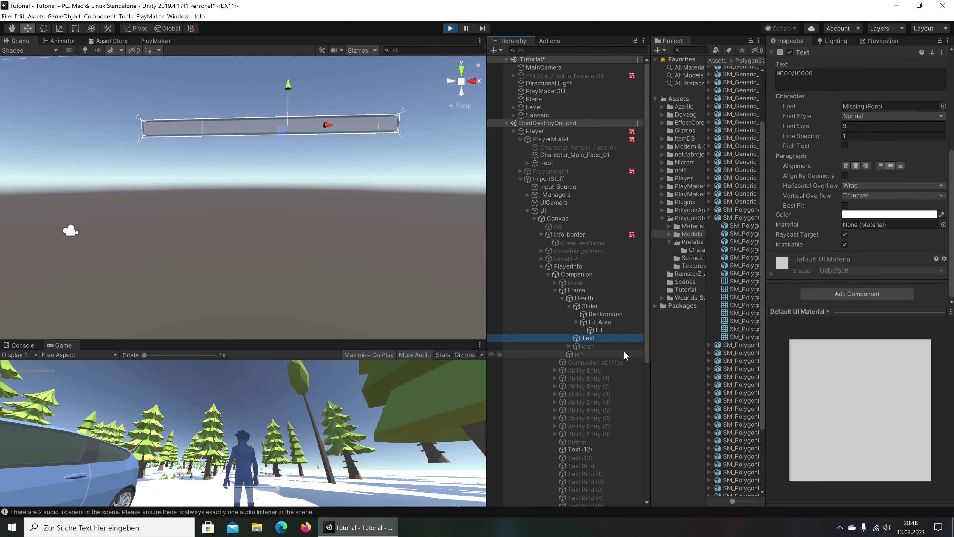
pyautogui.click(603, 324)
pyautogui.click(605, 330)
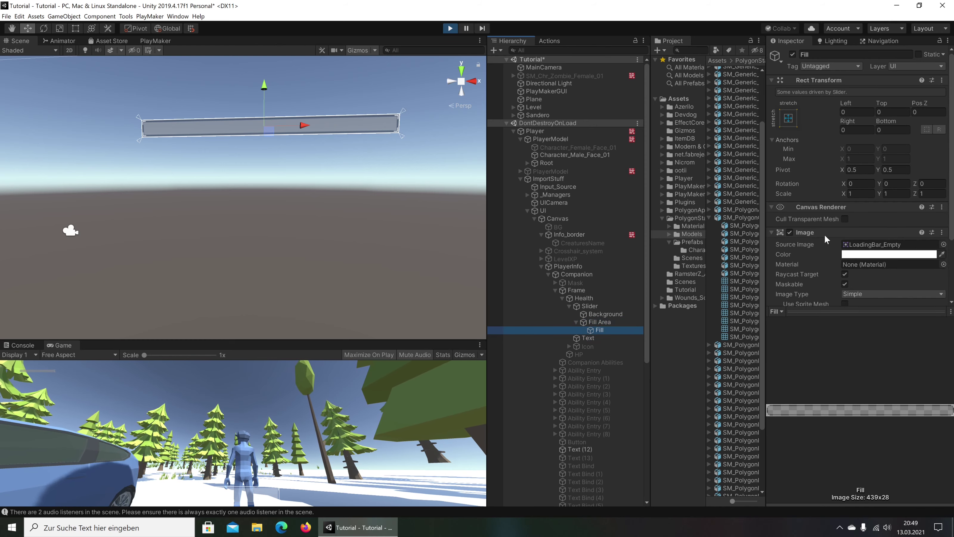
pyautogui.scroll(-3, 871, 214)
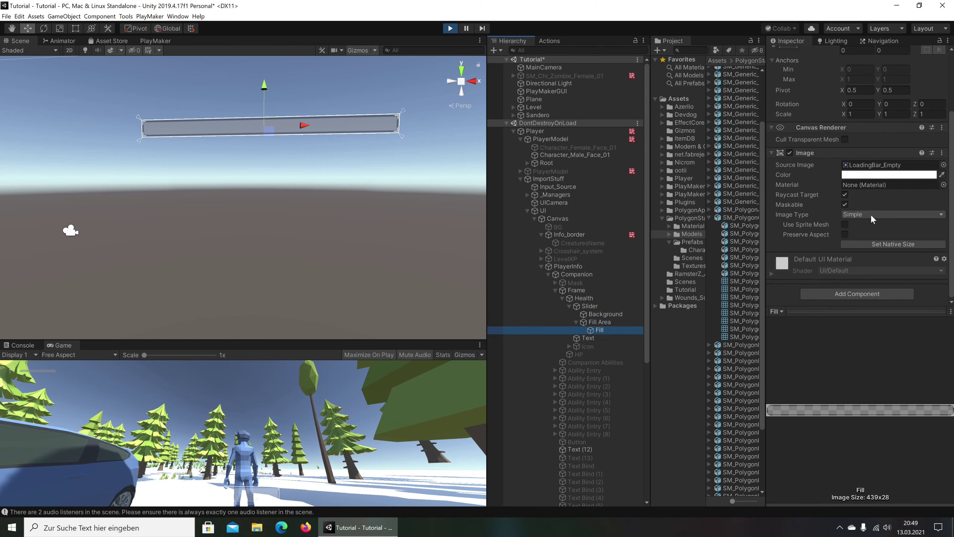
pyautogui.click(597, 321)
pyautogui.click(590, 314)
pyautogui.click(594, 307)
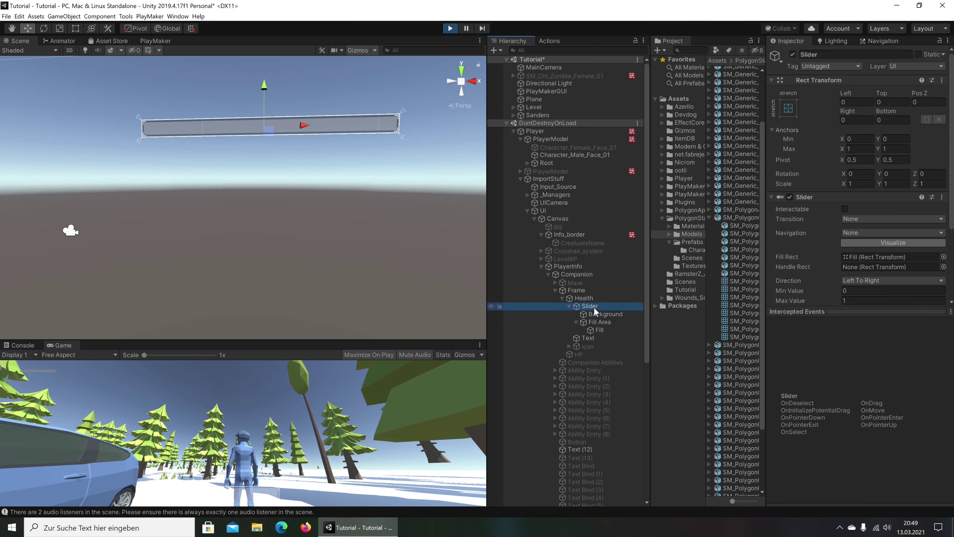
pyautogui.scroll(-3, 901, 226)
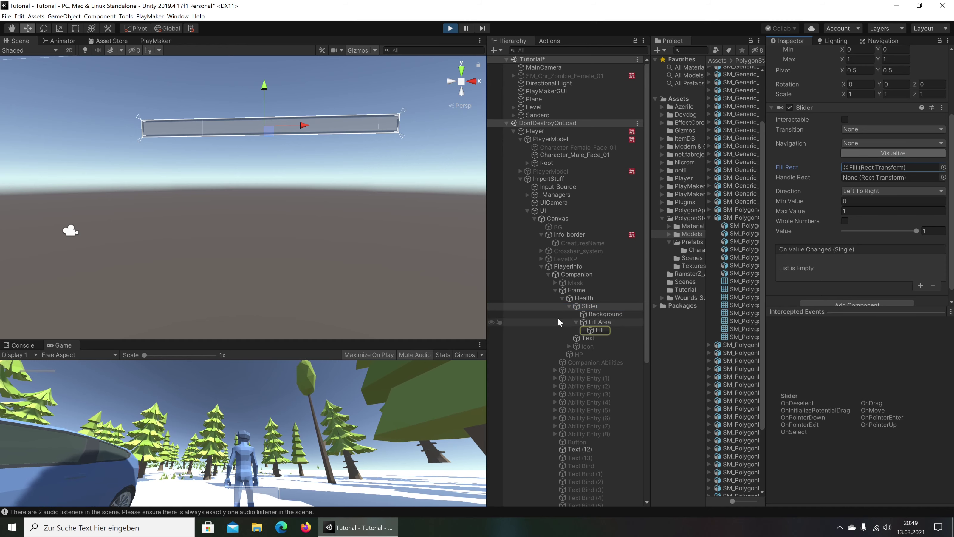
# - Assign the Text object under Health as the Stat Name in the Health object's Stat UI component
pyautogui.click(588, 297)
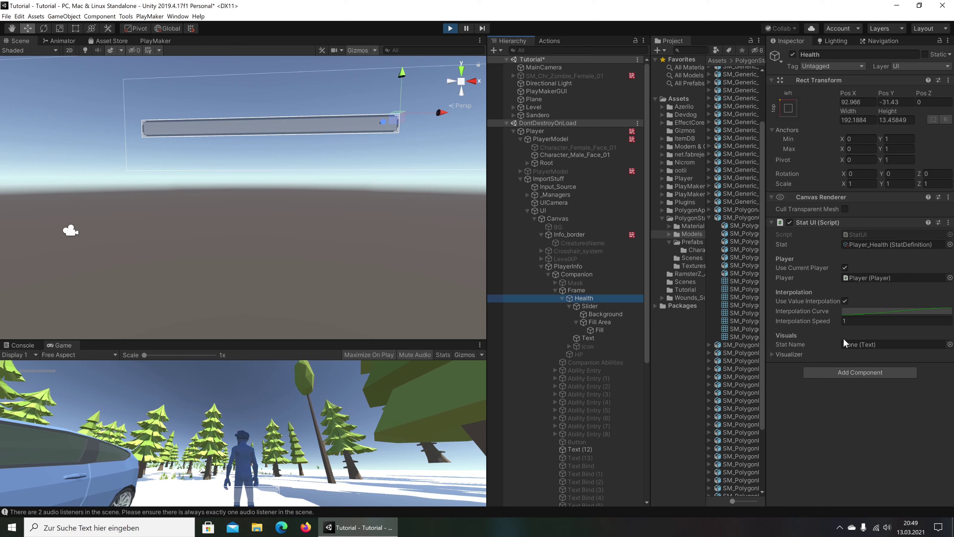
pyautogui.click(772, 355)
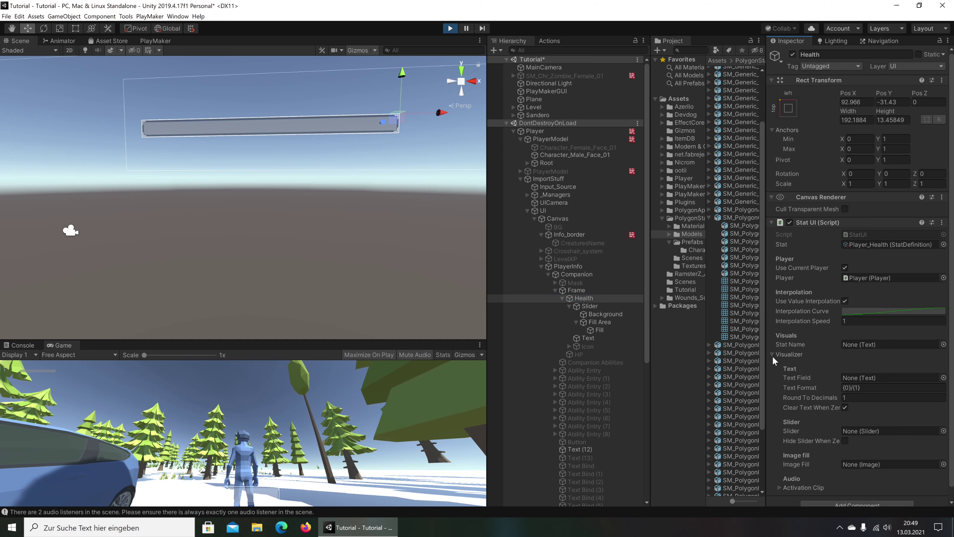
pyautogui.click(772, 355)
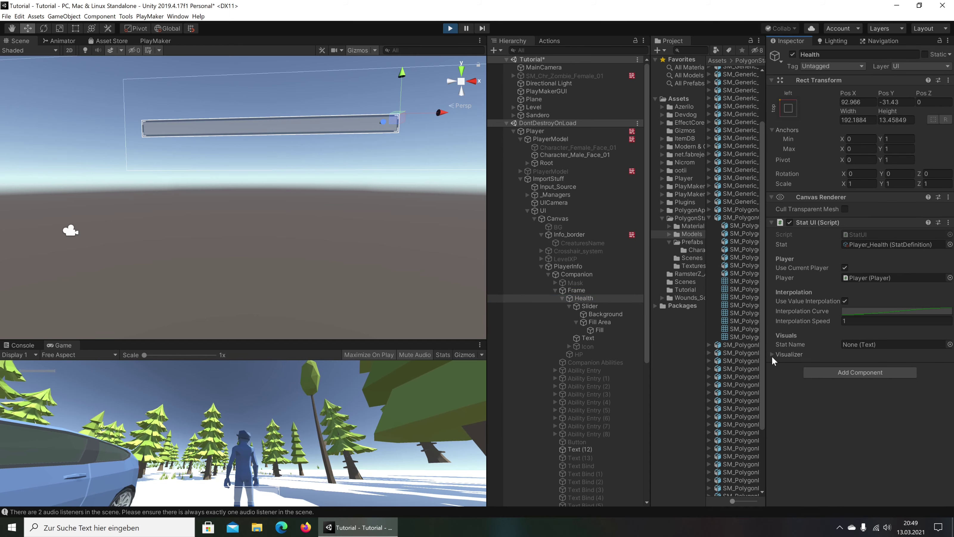
pyautogui.click(949, 344)
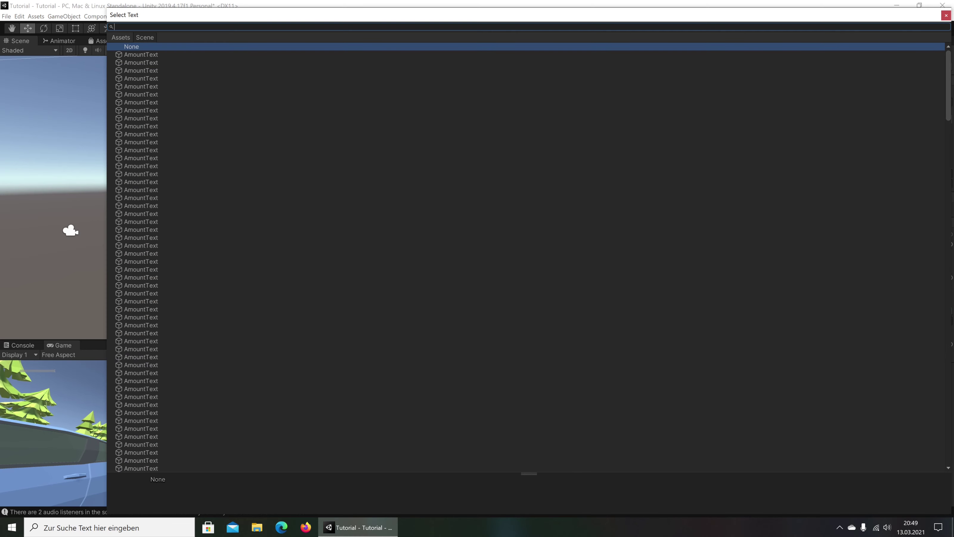
pyautogui.click(946, 15)
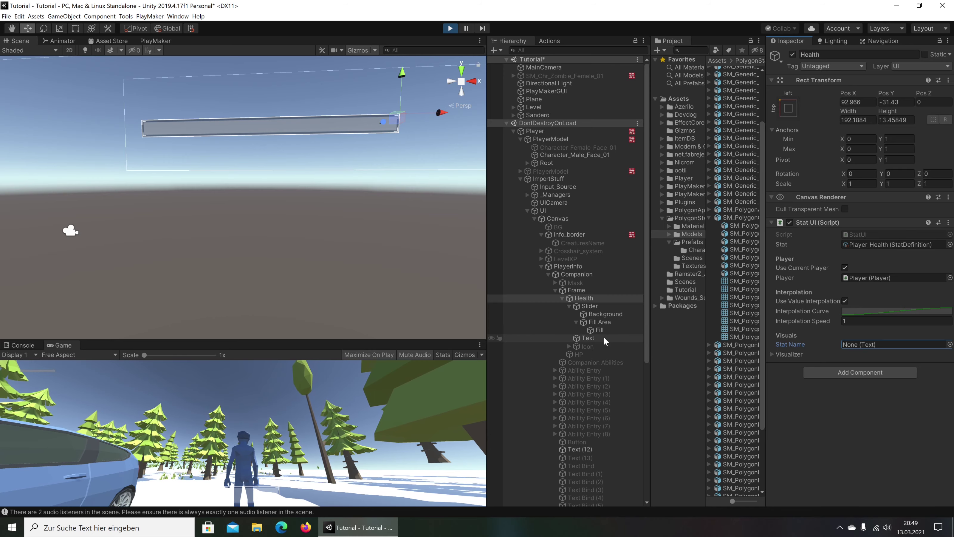
pyautogui.moveTo(588, 338); pyautogui.dragTo(873, 352)
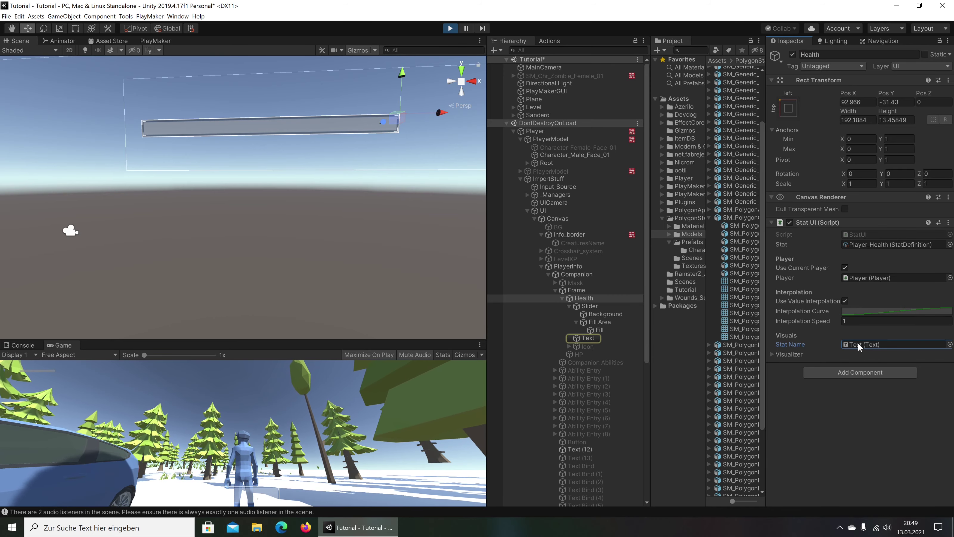
# - Set the font of the Text object under Health to Verdana and frame it in the scene
pyautogui.click(578, 338)
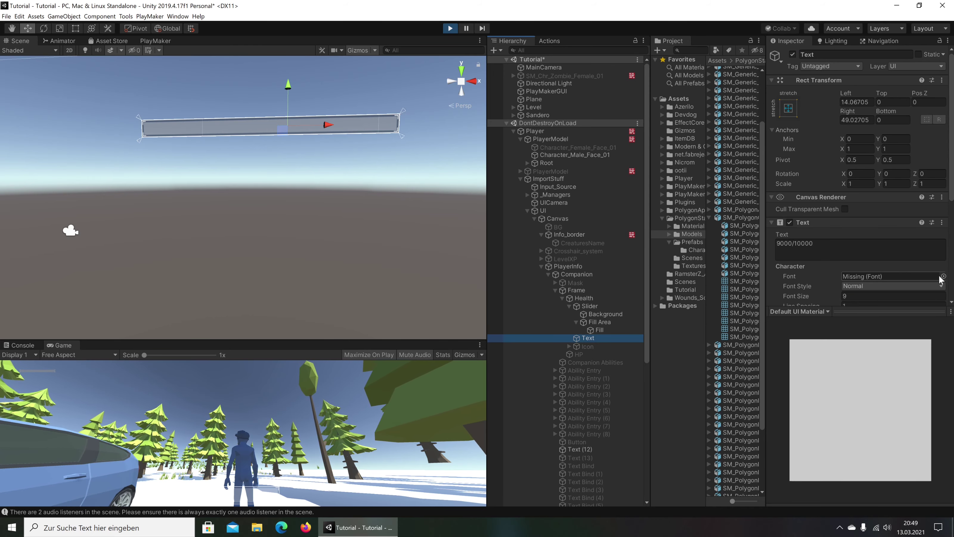
pyautogui.click(943, 276)
pyautogui.doubleClick(527, 87)
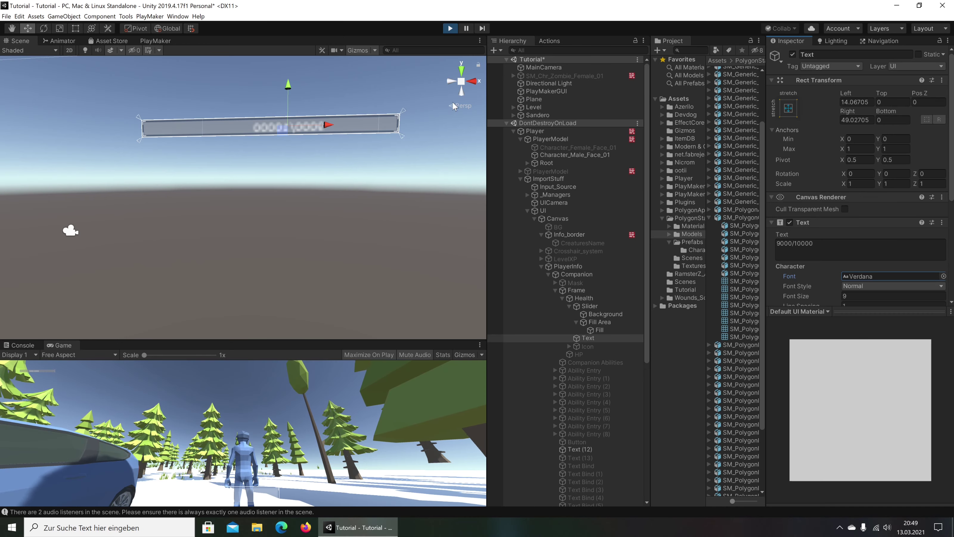
pyautogui.moveTo(342, 132); pyautogui.dragTo(286, 131, button='right')
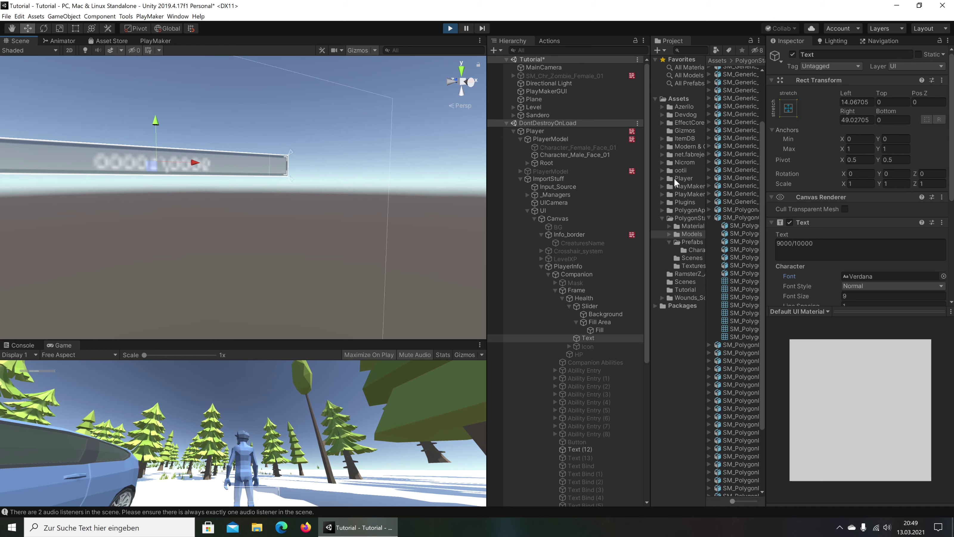
pyautogui.press('f')
# - Deactivate the Text (12) object under Companion
pyautogui.scroll(-5, 518, 288)
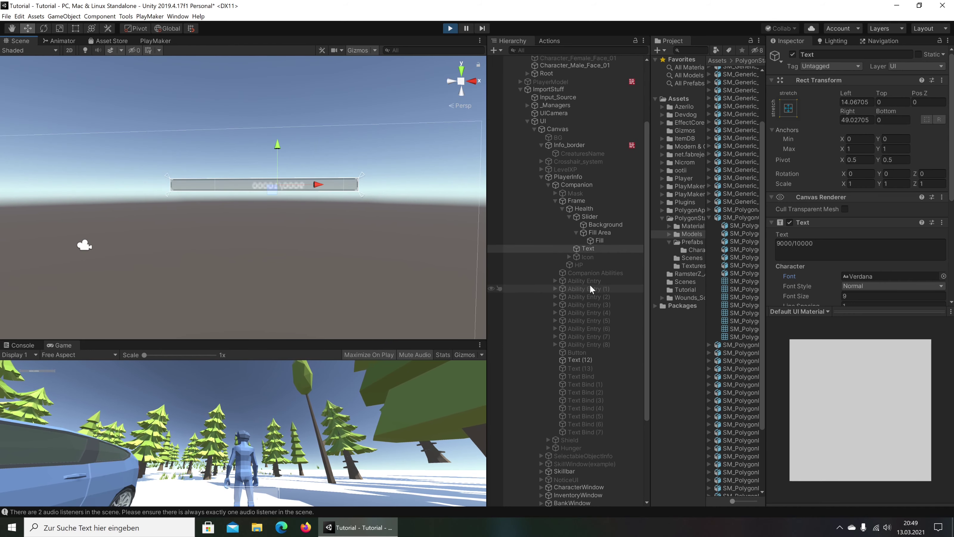
pyautogui.click(599, 355)
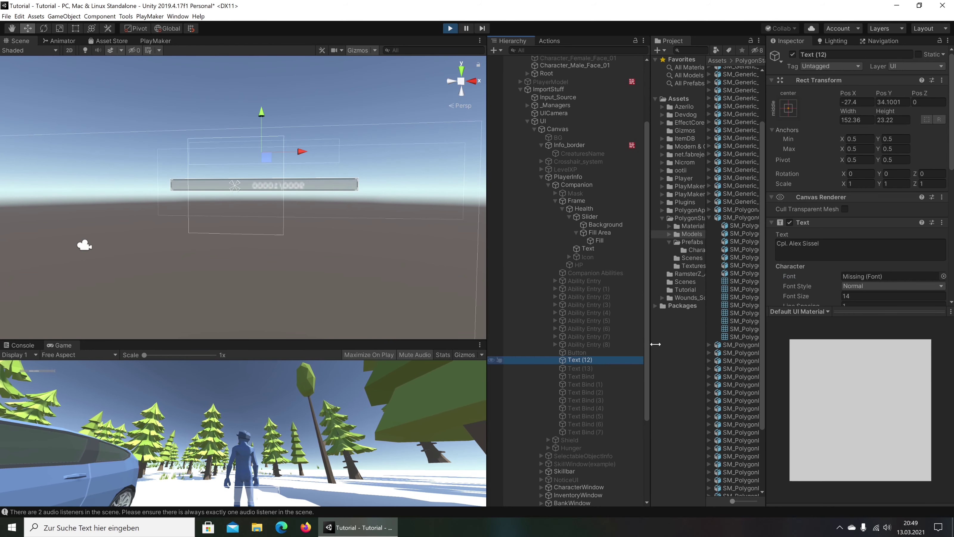
pyautogui.click(792, 54)
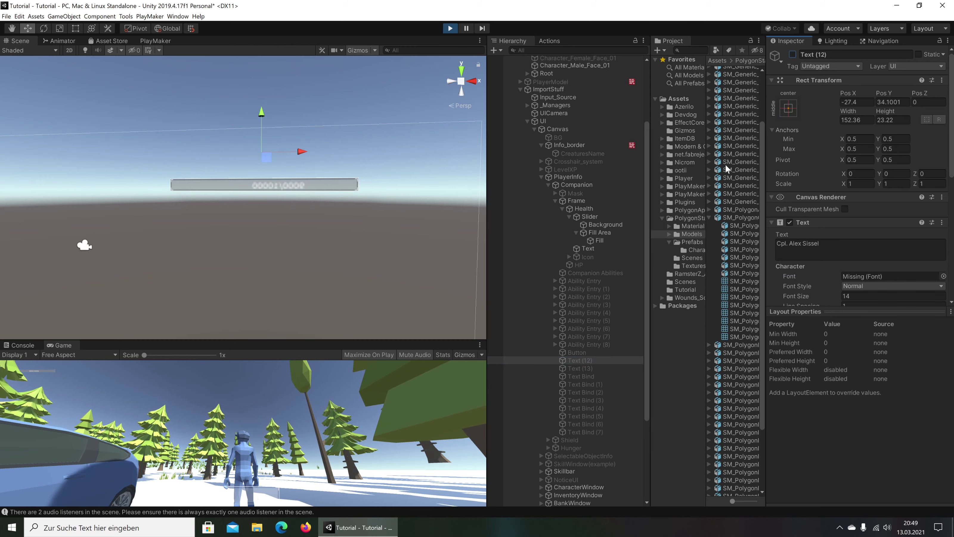
# - Examine the component settings of the health bar's Background, Slider and Health objects, including the Stat UI's Visualizer section
pyautogui.scroll(5, 584, 349)
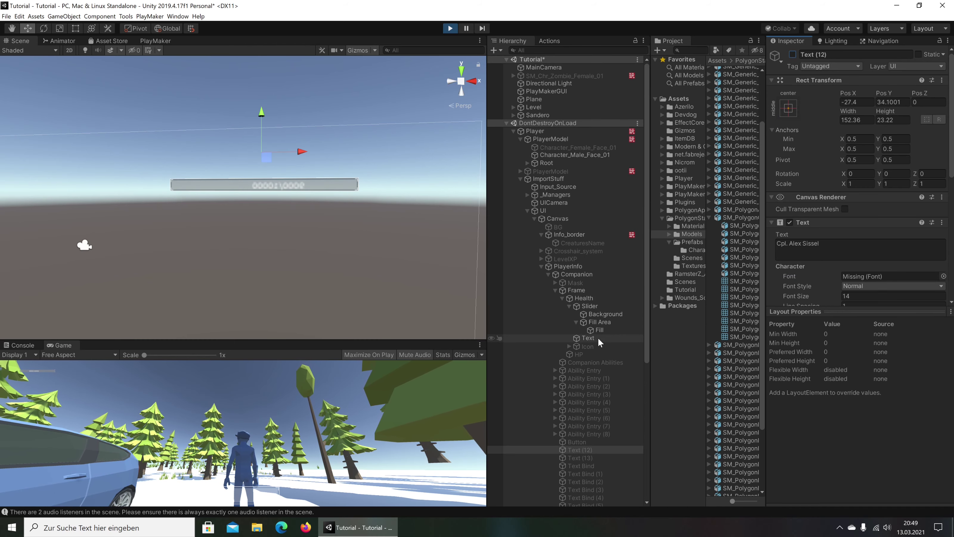
pyautogui.click(588, 323)
pyautogui.click(596, 312)
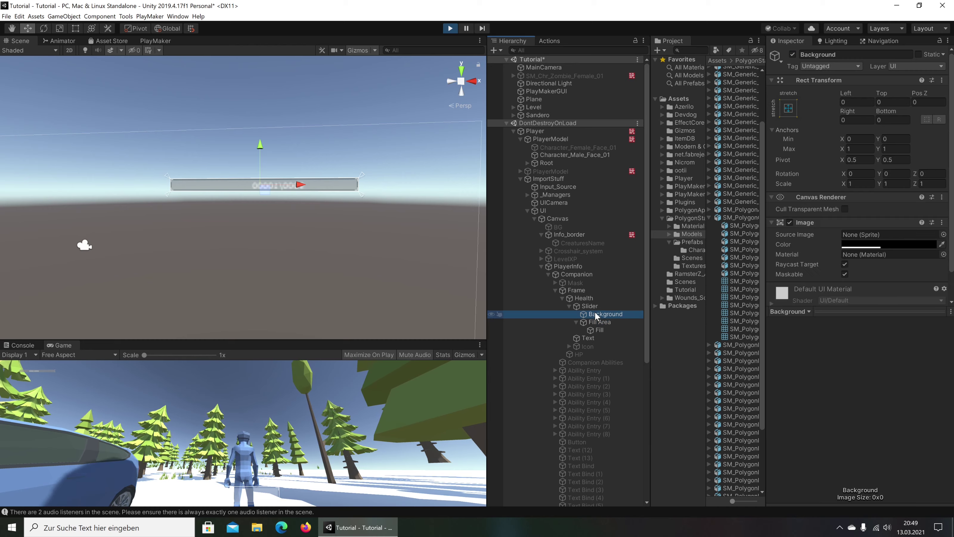
pyautogui.click(588, 305)
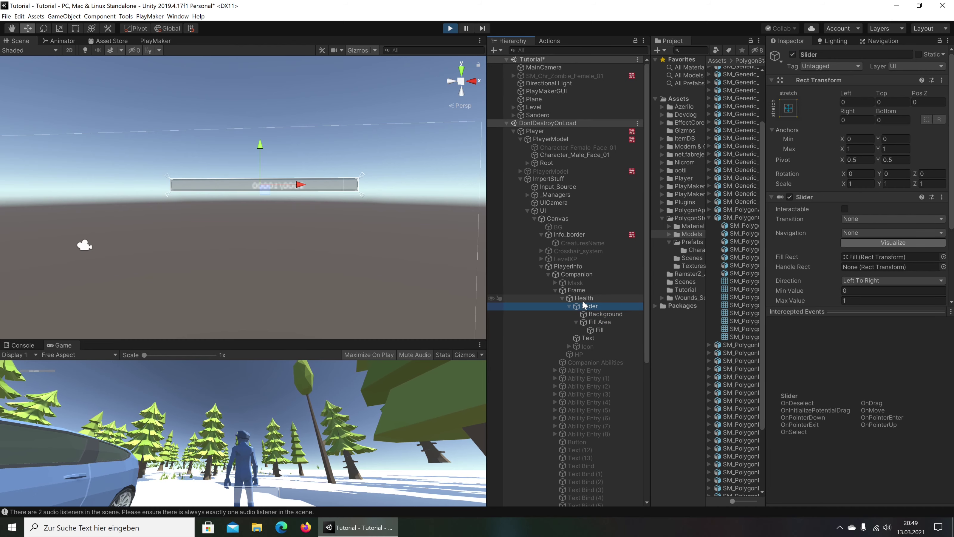
pyautogui.click(582, 299)
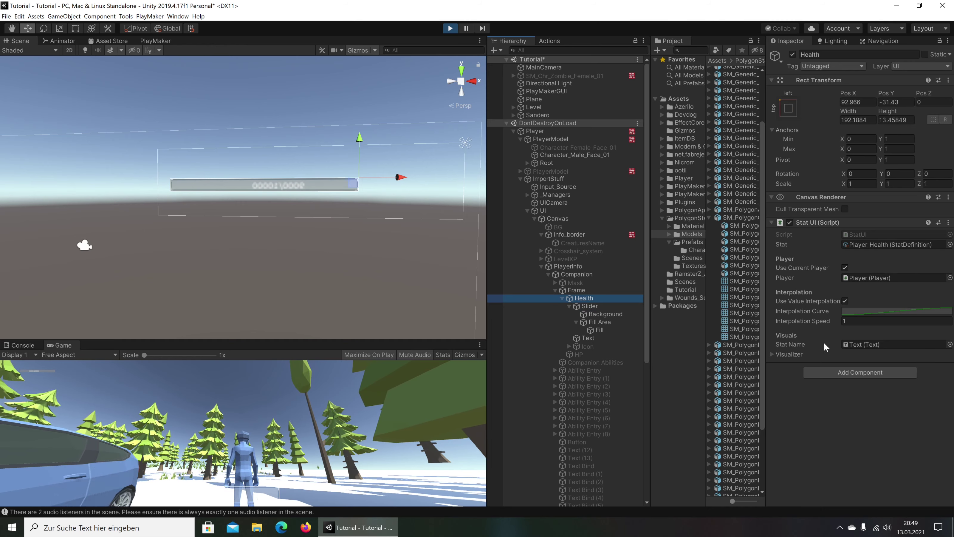
pyautogui.click(773, 354)
pyautogui.click(772, 354)
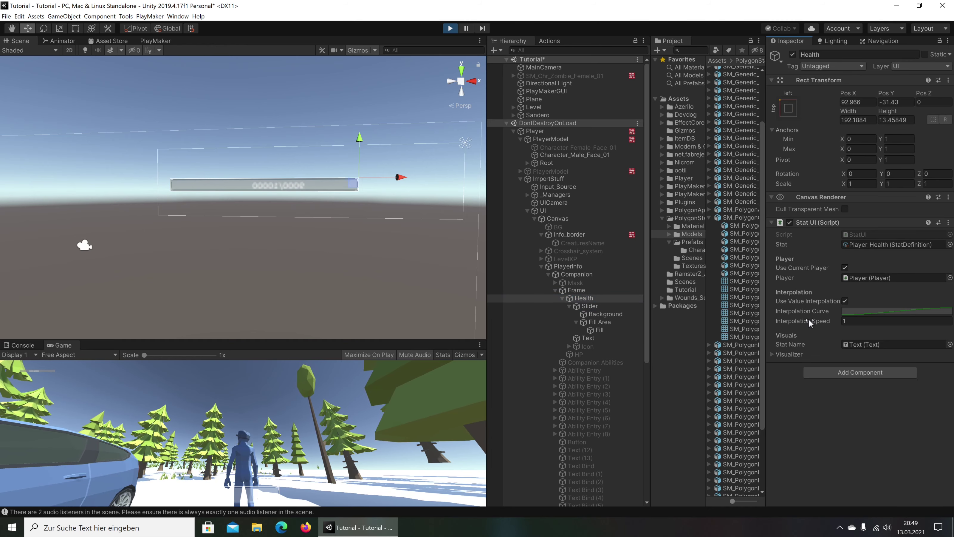
# - Review the Player category's Health stat in the Inventory Pro Manager's item stat editor and the issues found in the scene
pyautogui.click(149, 16)
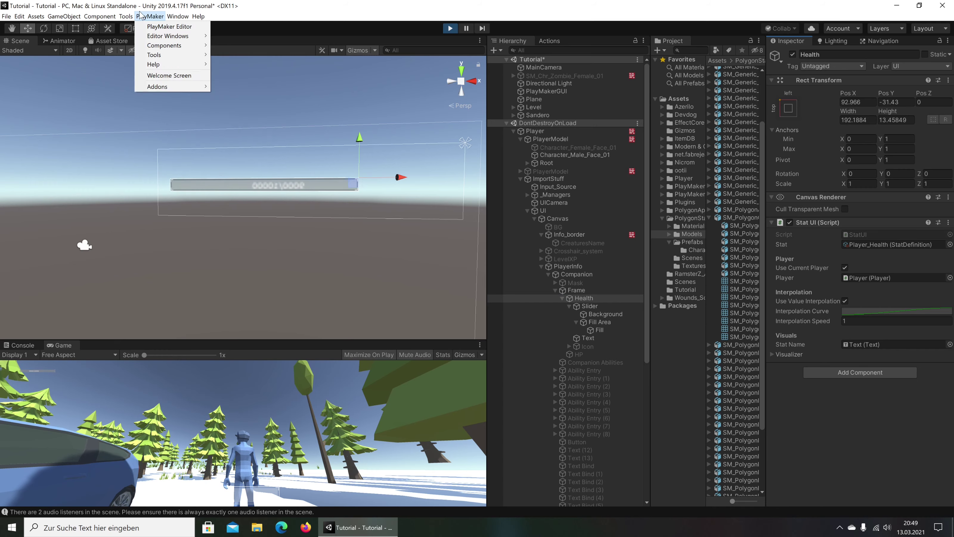
pyautogui.moveTo(151, 27)
pyautogui.click(205, 26)
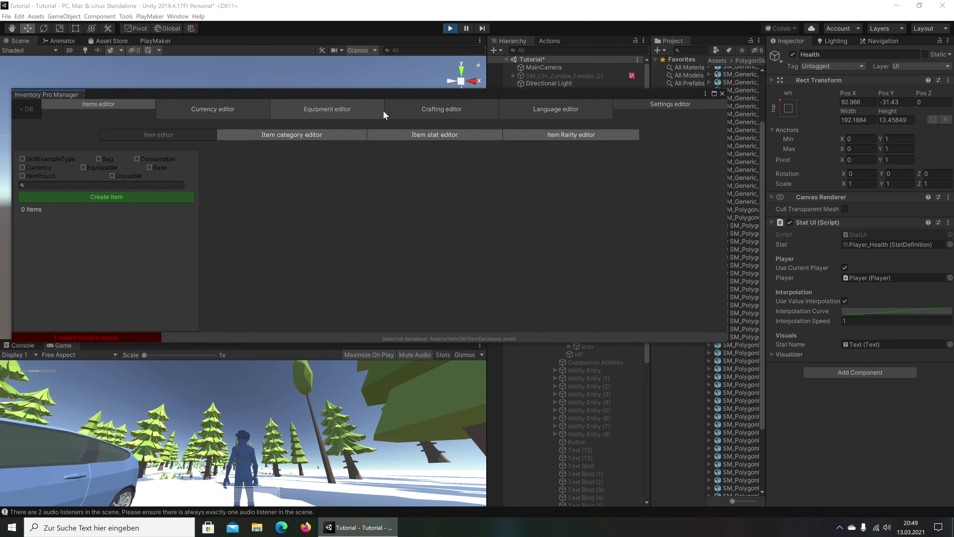
pyautogui.click(278, 135)
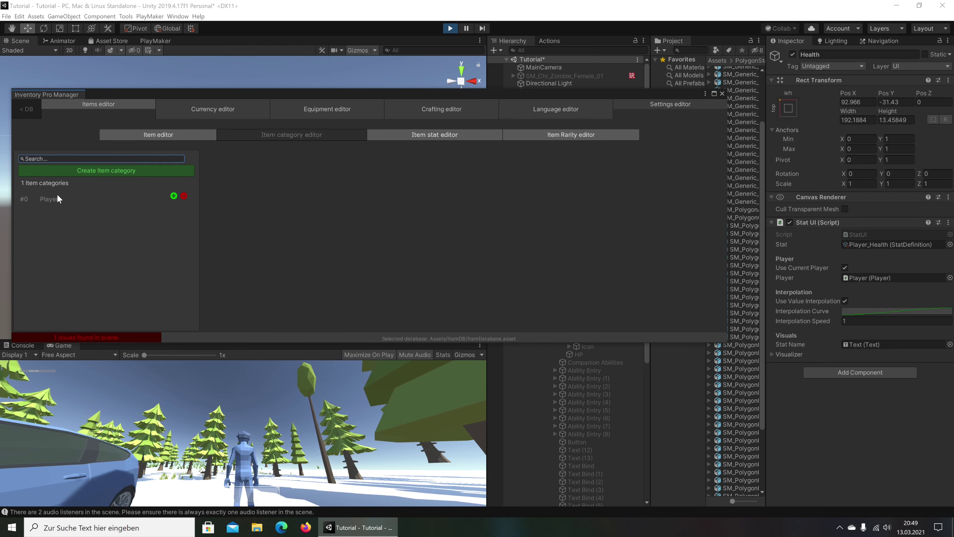
pyautogui.click(58, 199)
pyautogui.click(405, 136)
pyautogui.click(101, 199)
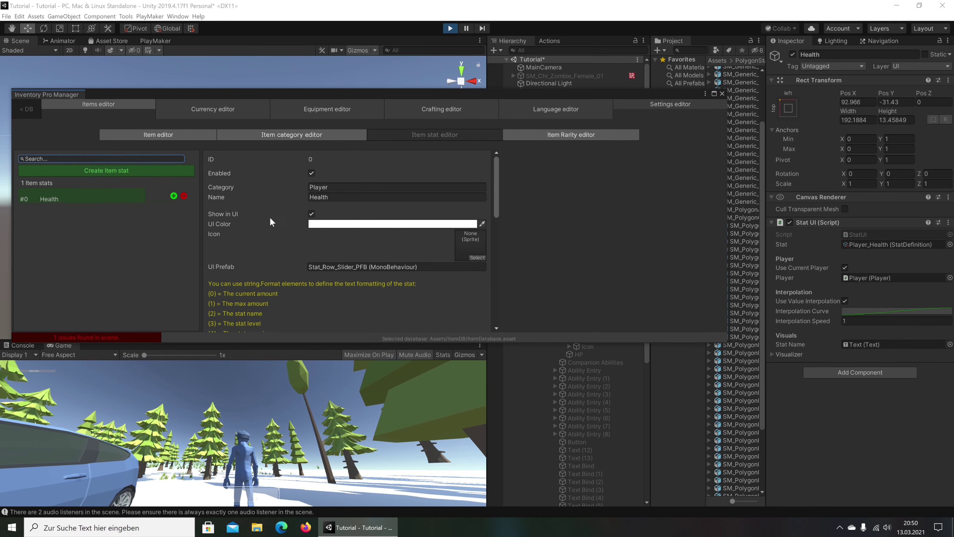
pyautogui.scroll(-5, 446, 226)
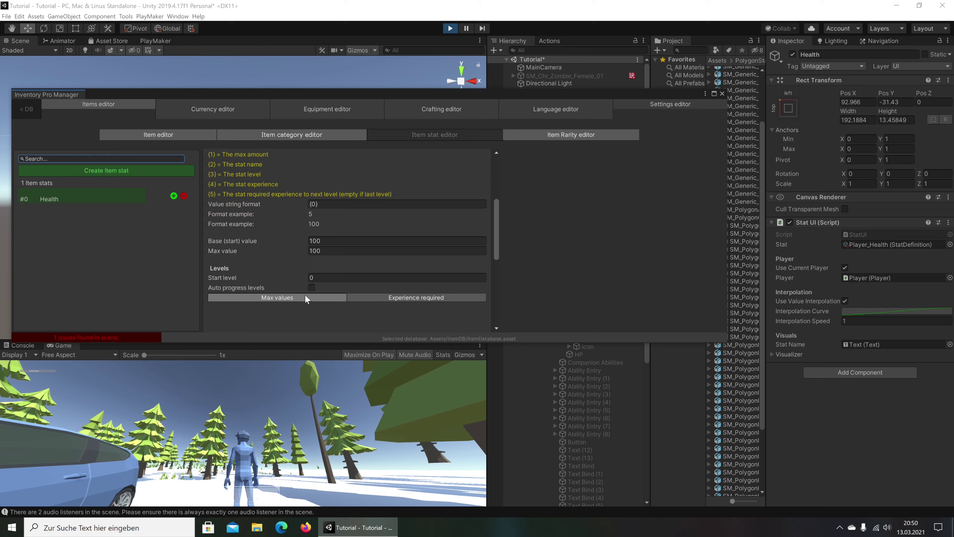
pyautogui.scroll(5, 345, 292)
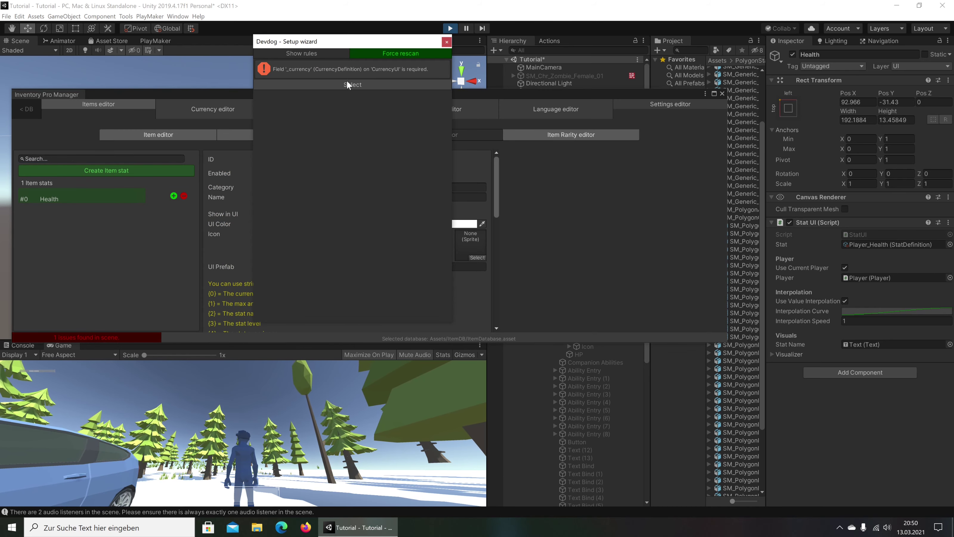
pyautogui.click(446, 42)
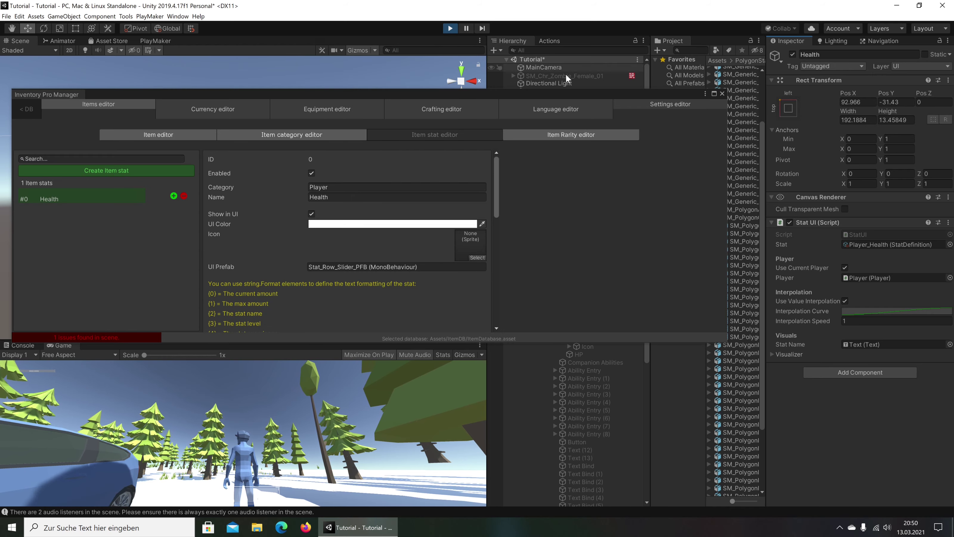
pyautogui.click(722, 93)
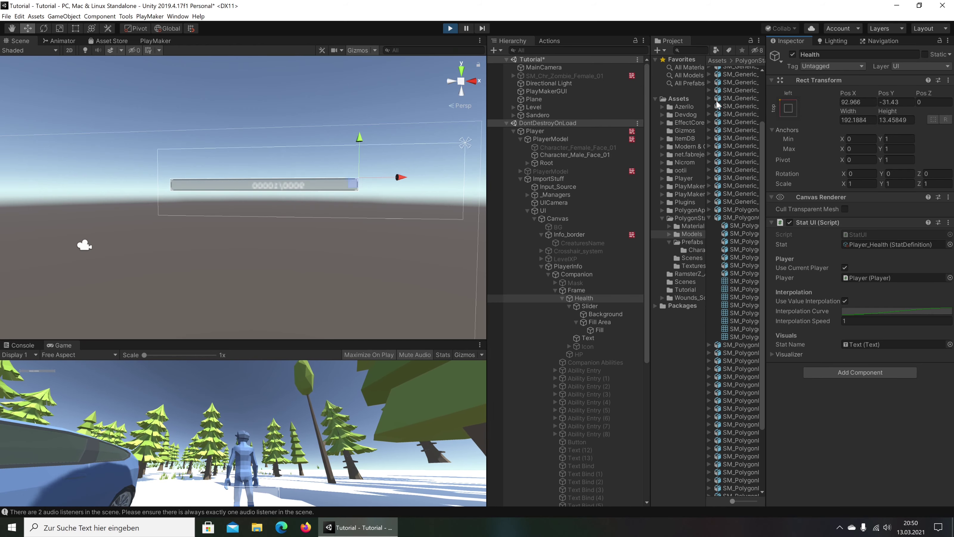
# - Check the Slider's component settings and assign it as the Visualizer's Slider in Health's Stat UI while the game runs
pyautogui.click(593, 309)
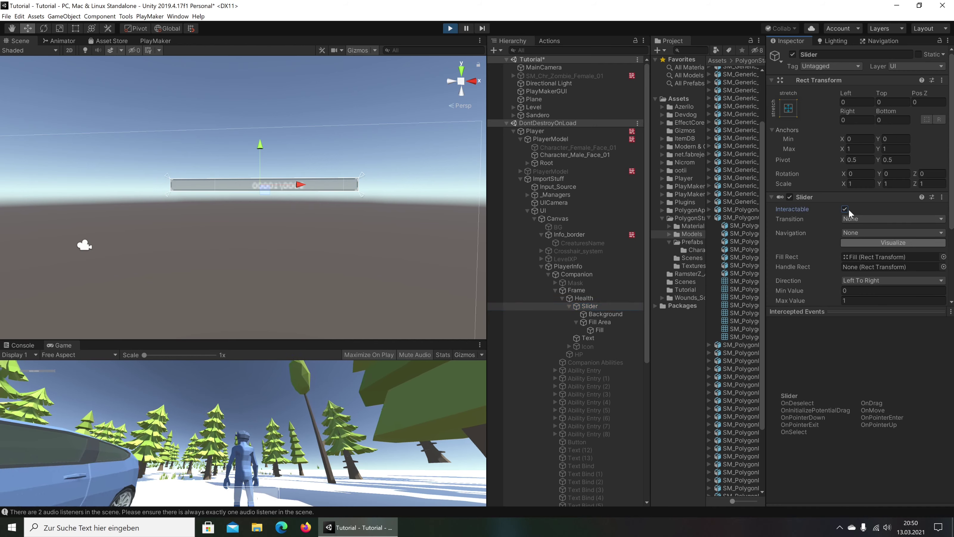
pyautogui.scroll(-3, 909, 225)
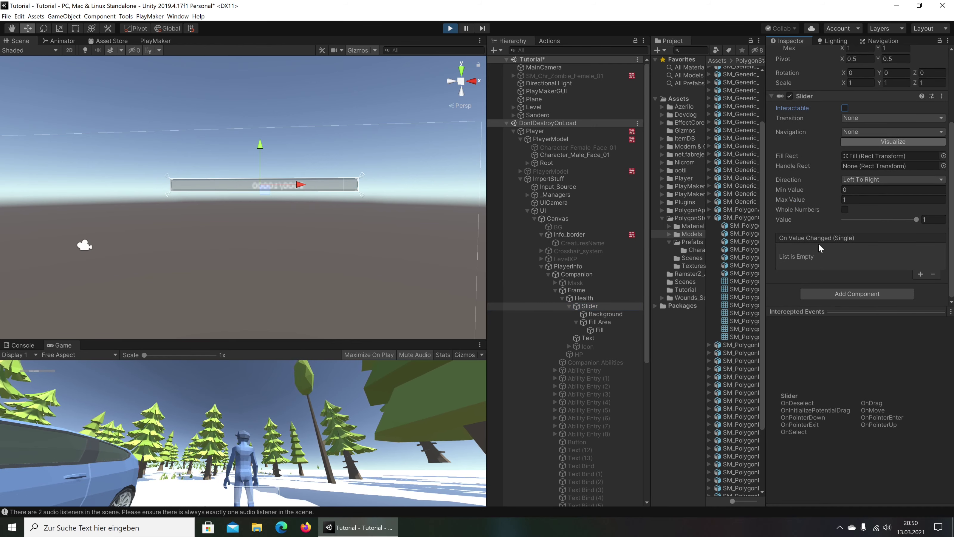
pyautogui.click(570, 299)
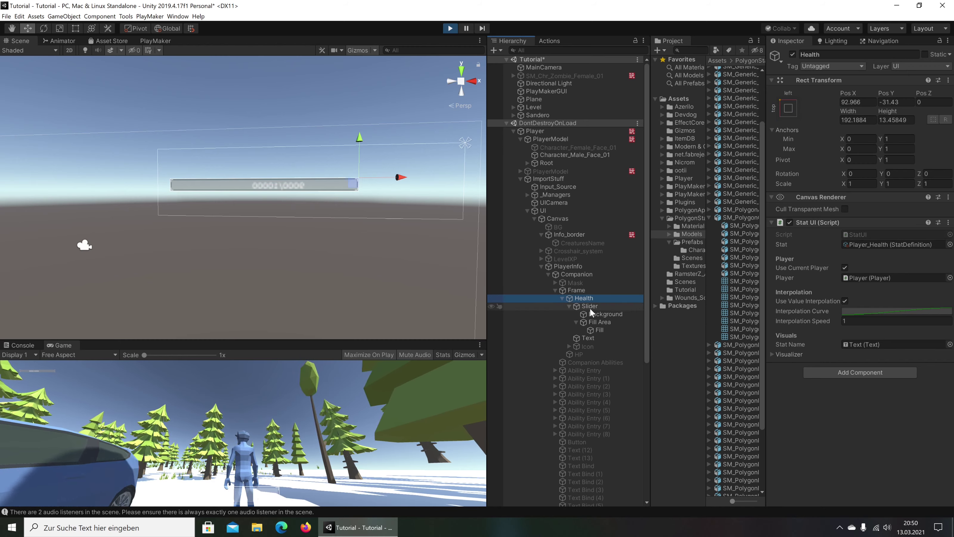
pyautogui.click(771, 354)
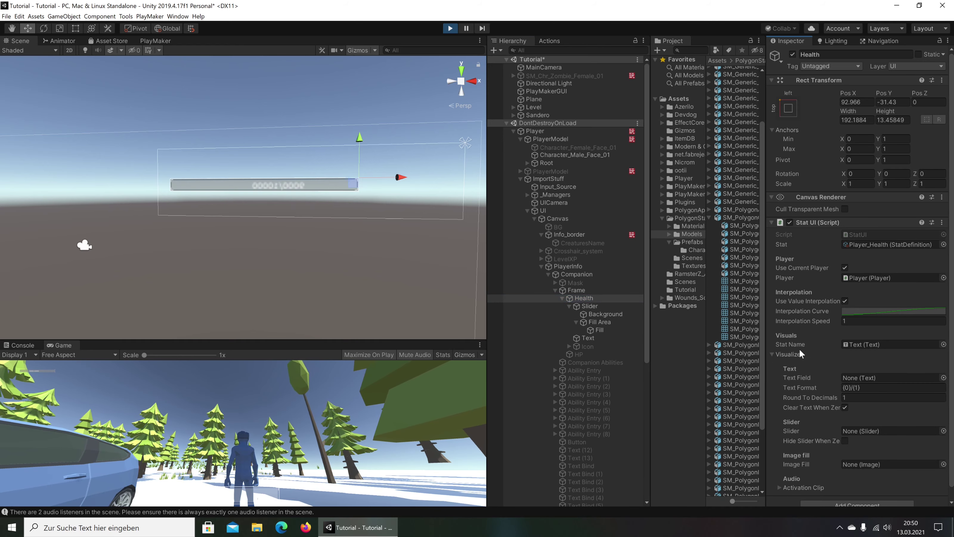
pyautogui.scroll(-1, 815, 344)
pyautogui.moveTo(590, 306); pyautogui.dragTo(851, 421)
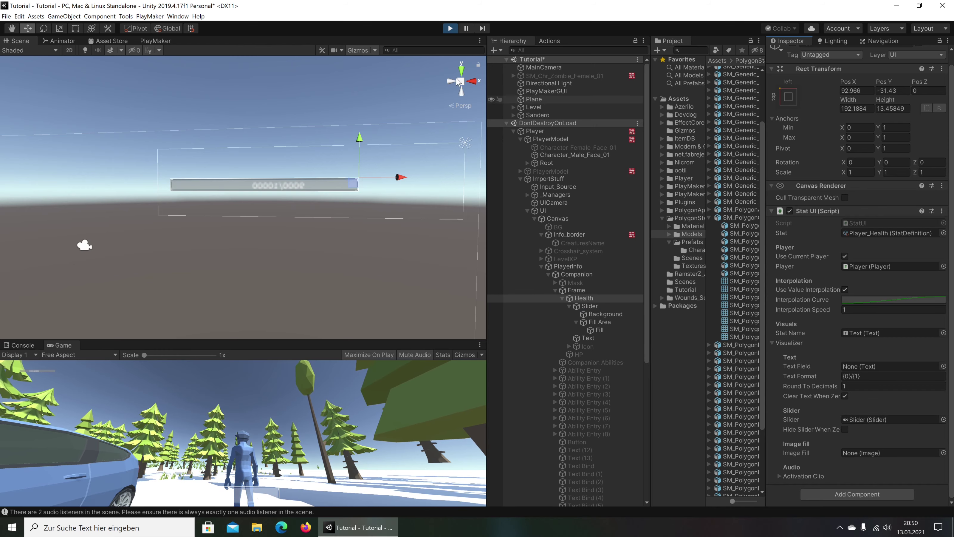
# - Stop the game and assign Fill as the Image Fill and Slider as the Slider in Health's Stat UI Visualizer
pyautogui.hotkey('ctrl', 'p')
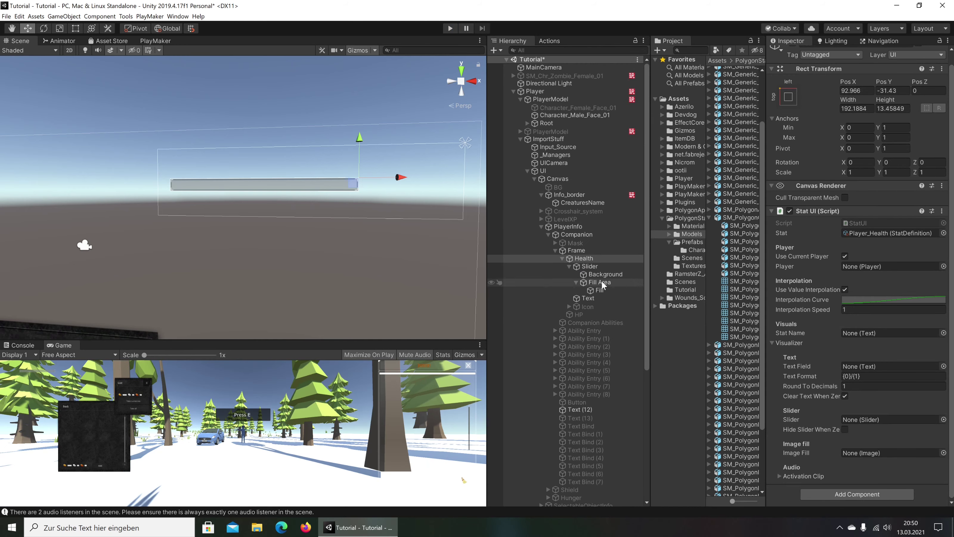
pyautogui.moveTo(601, 286); pyautogui.dragTo(851, 414)
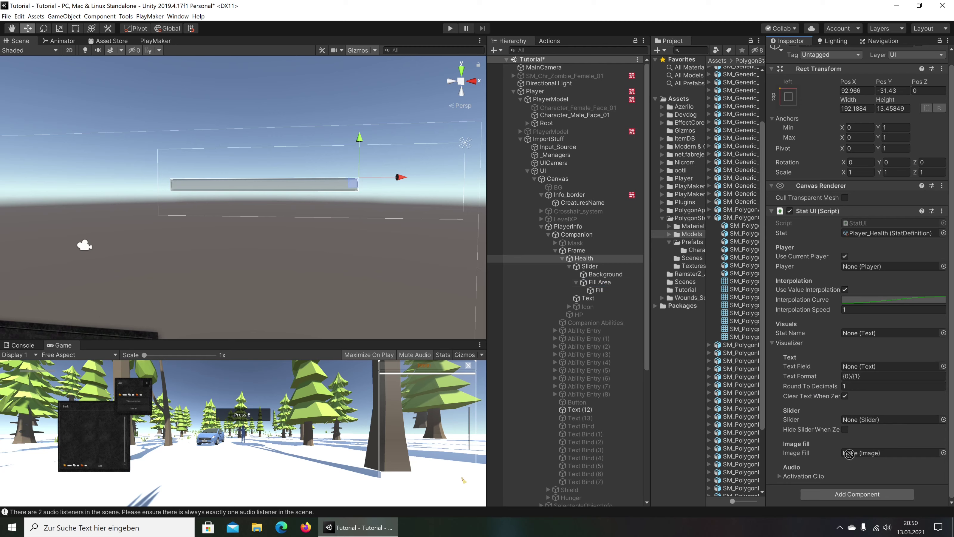
pyautogui.moveTo(600, 282); pyautogui.dragTo(854, 455)
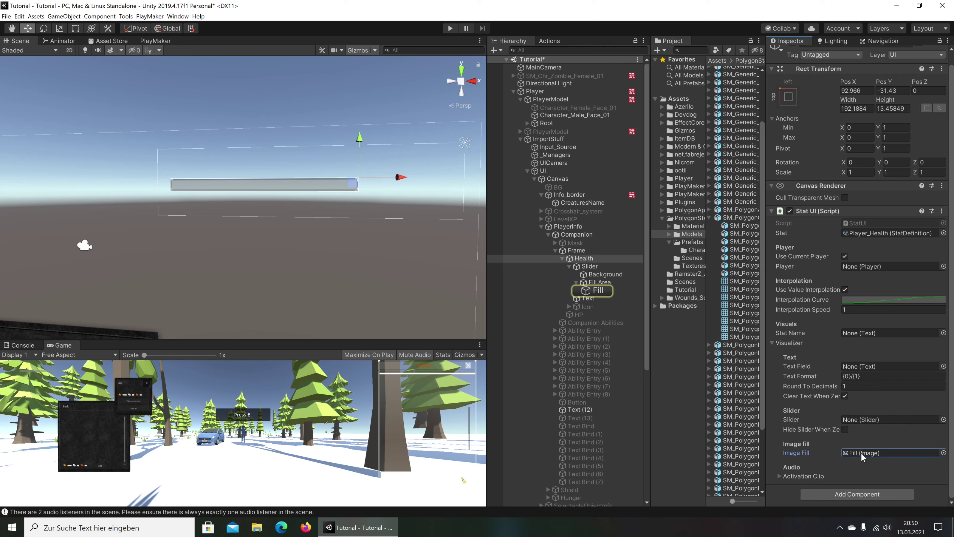
pyautogui.moveTo(602, 283); pyautogui.dragTo(850, 412)
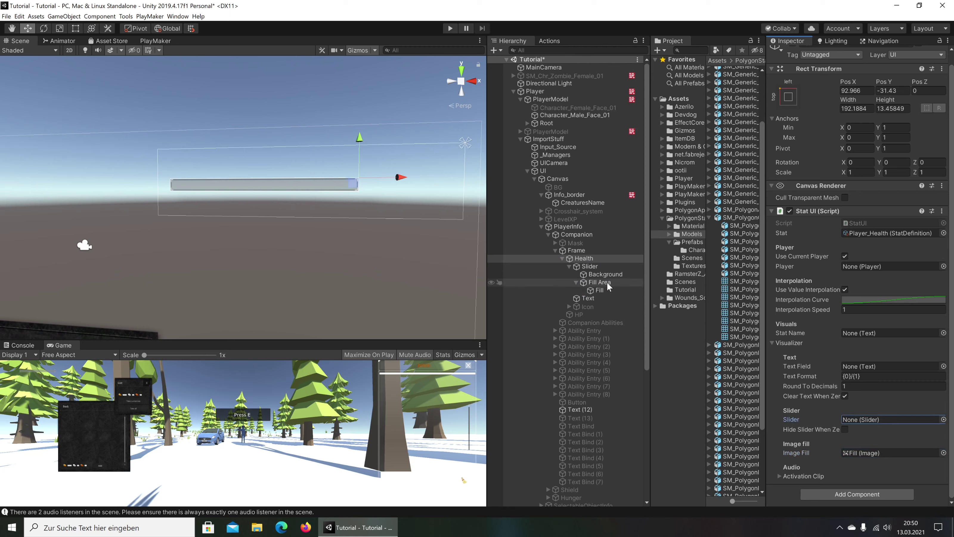
pyautogui.moveTo(590, 267); pyautogui.dragTo(886, 423)
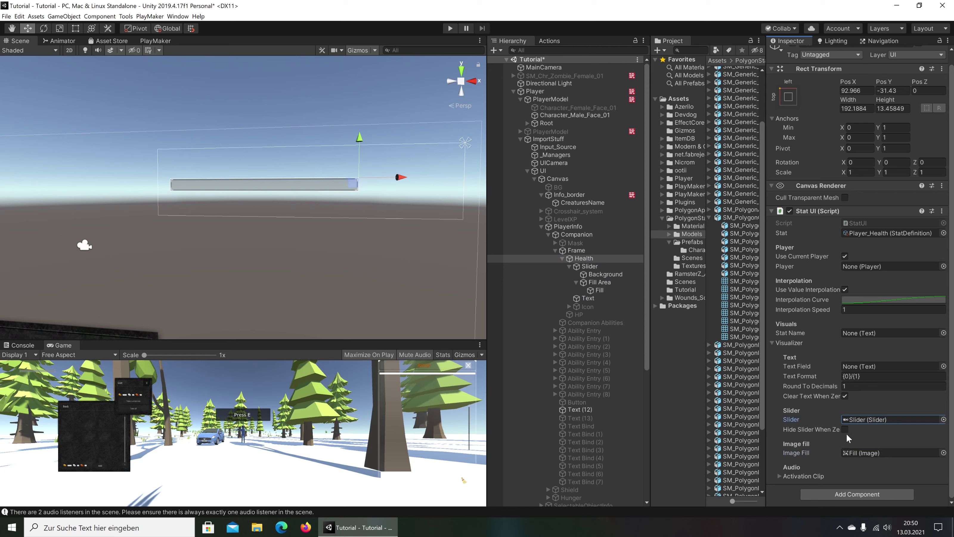
pyautogui.click(778, 475)
pyautogui.click(778, 437)
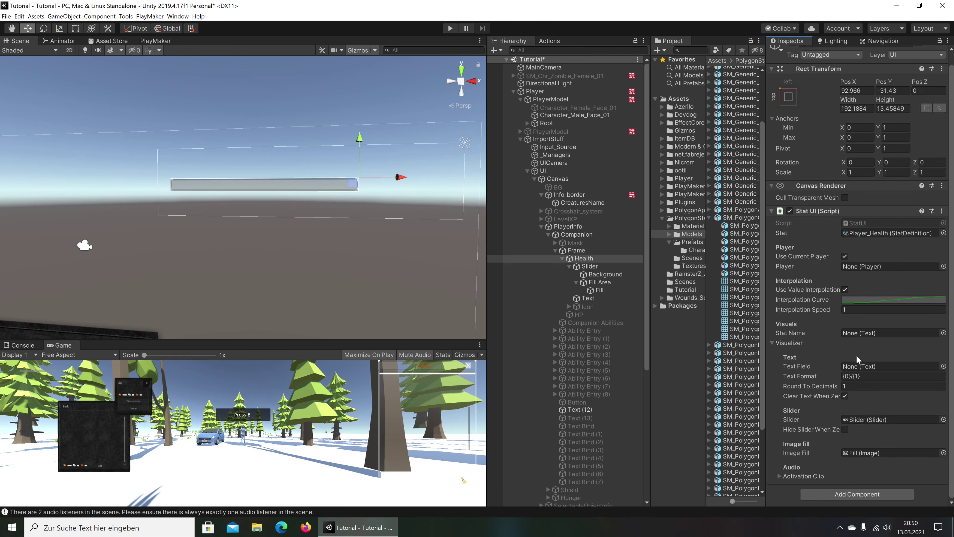
# - Assign the Text object under Health as the Stat Name in the Health object's Stat UI component
pyautogui.click(944, 333)
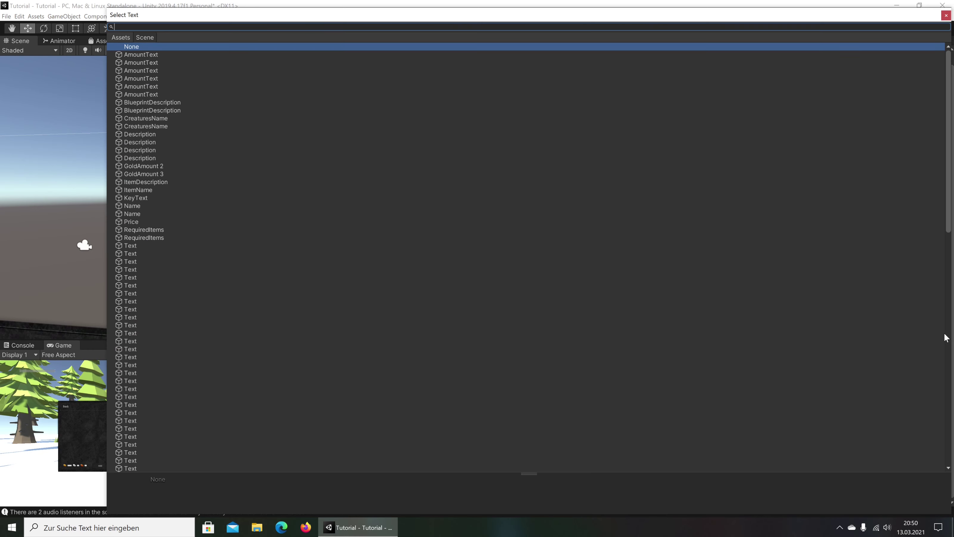
pyautogui.click(945, 17)
pyautogui.moveTo(588, 298); pyautogui.dragTo(855, 337)
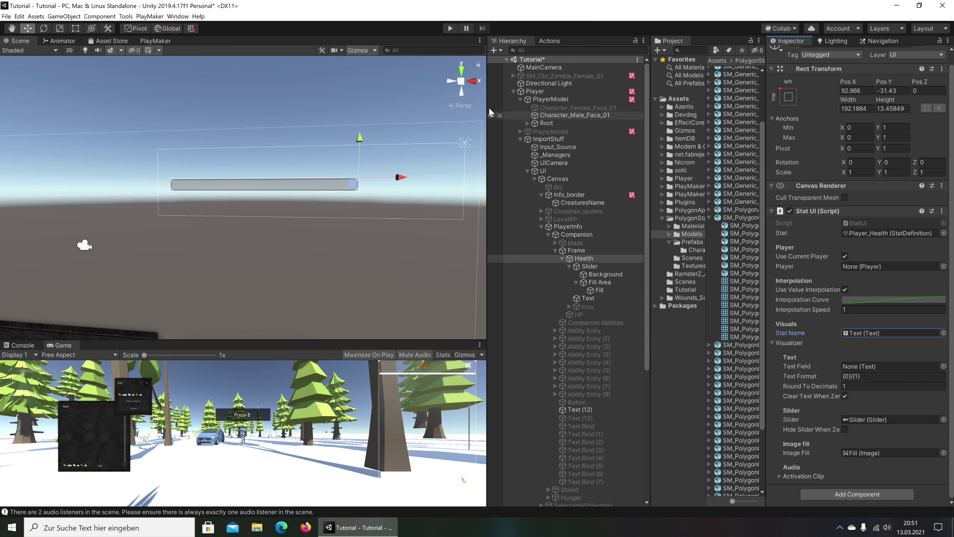
# - Run the game and restore the maximized Game view to its normal size
pyautogui.click(450, 29)
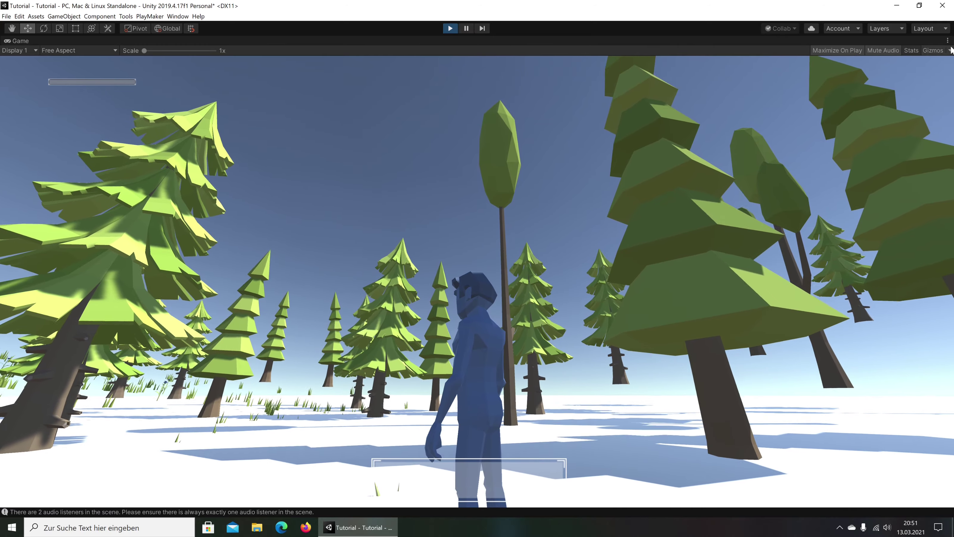
pyautogui.click(947, 41)
pyautogui.click(846, 71)
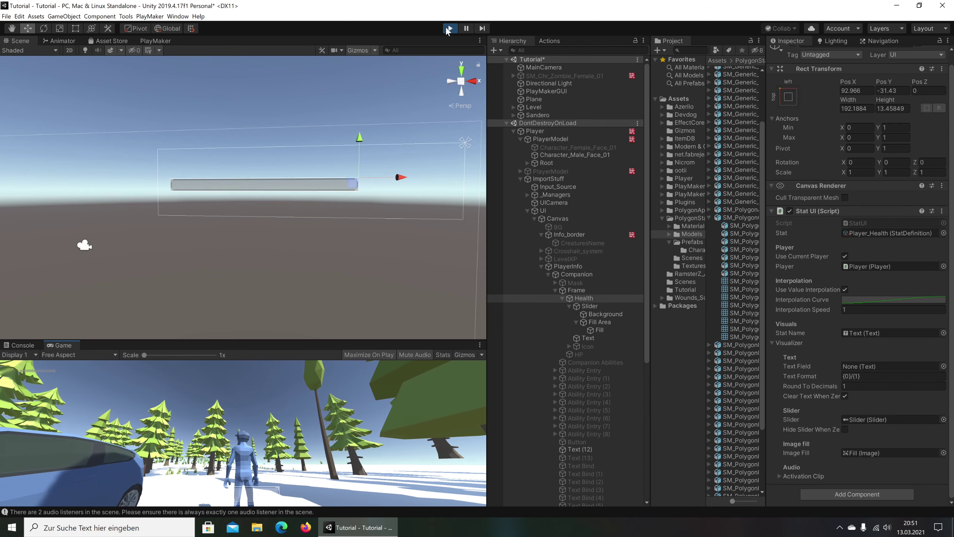
# - Examine the Slider value range and the Background and Fill image settings of the health bar while the game runs
pyautogui.click(590, 306)
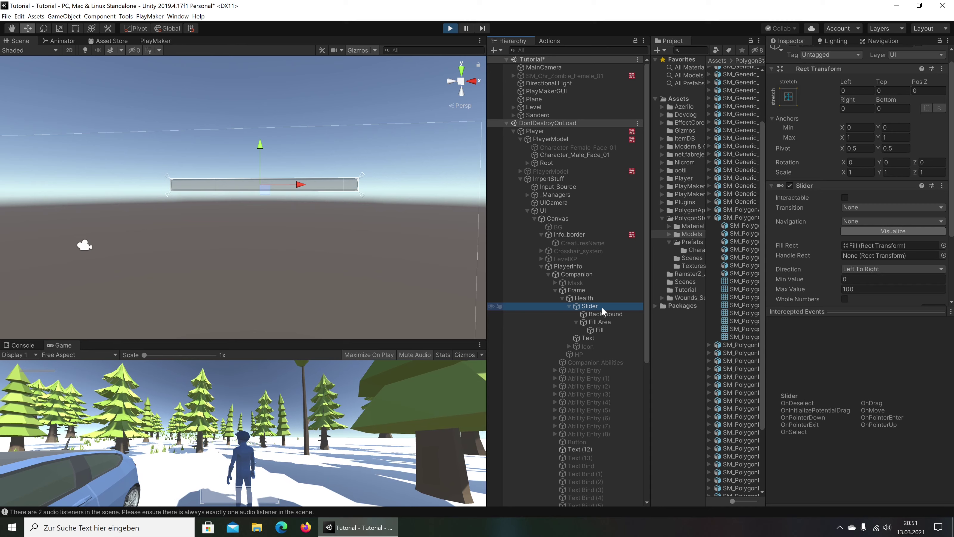
pyautogui.scroll(-3, 870, 235)
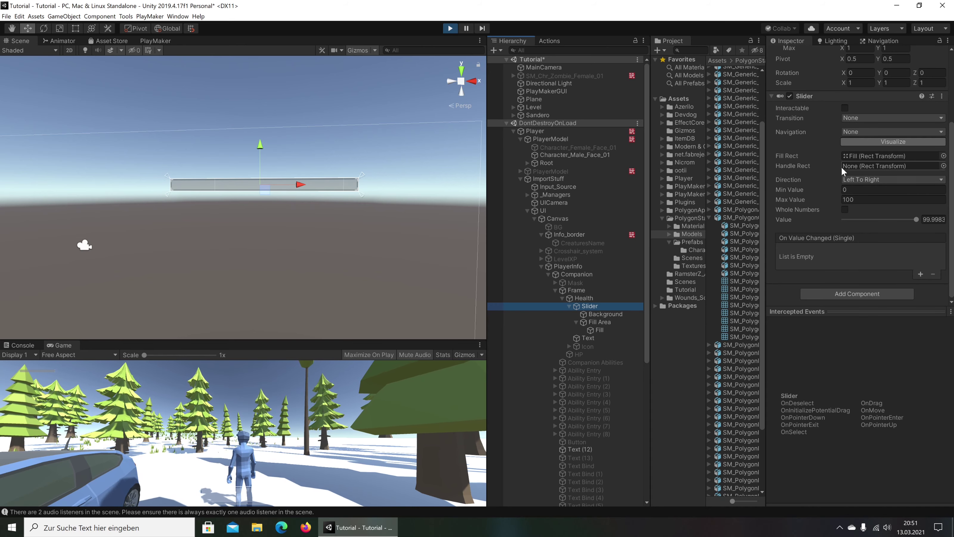
pyautogui.click(611, 315)
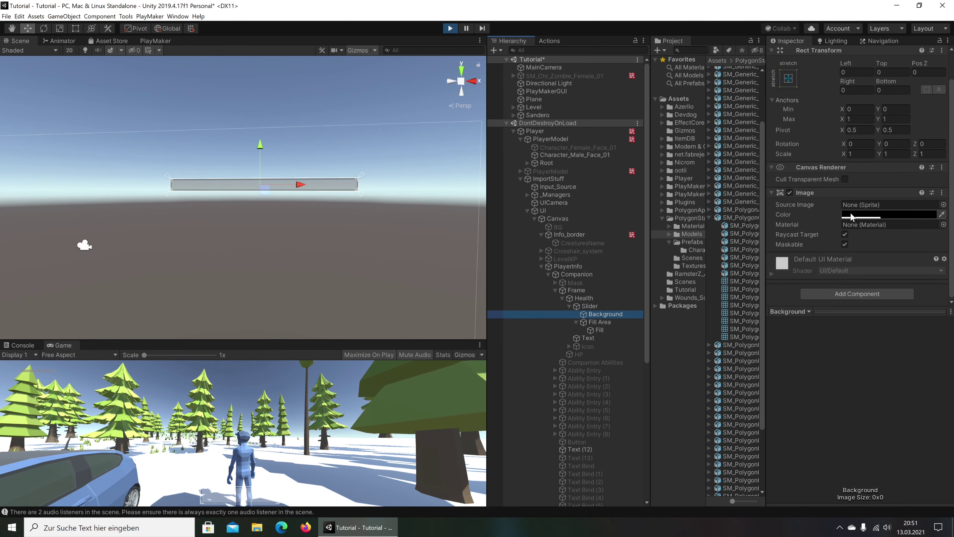
pyautogui.click(601, 322)
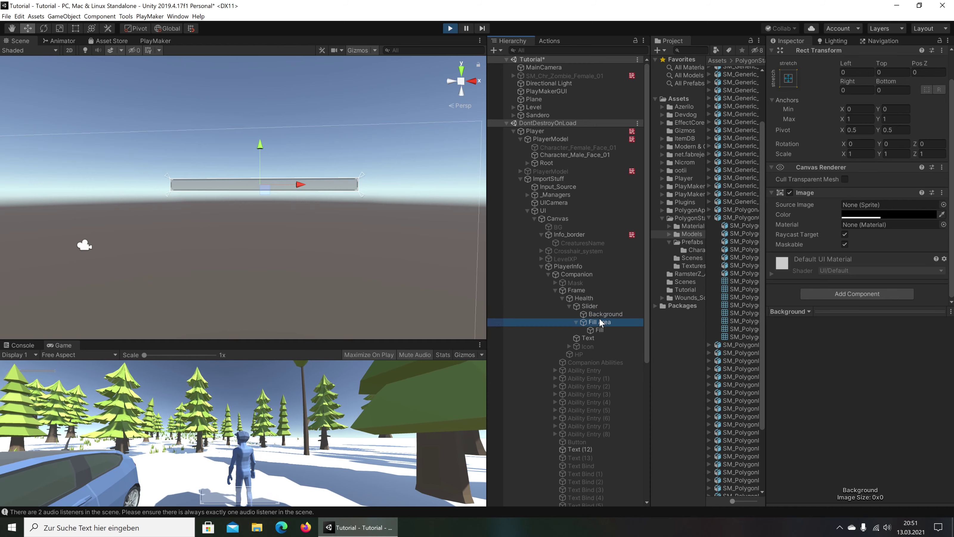
pyautogui.click(629, 330)
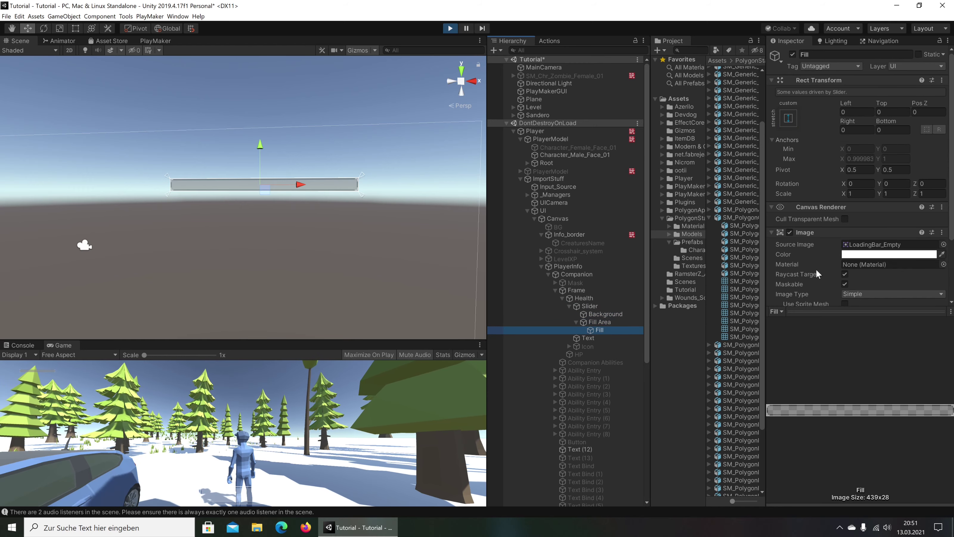
pyautogui.scroll(2, 360, 213)
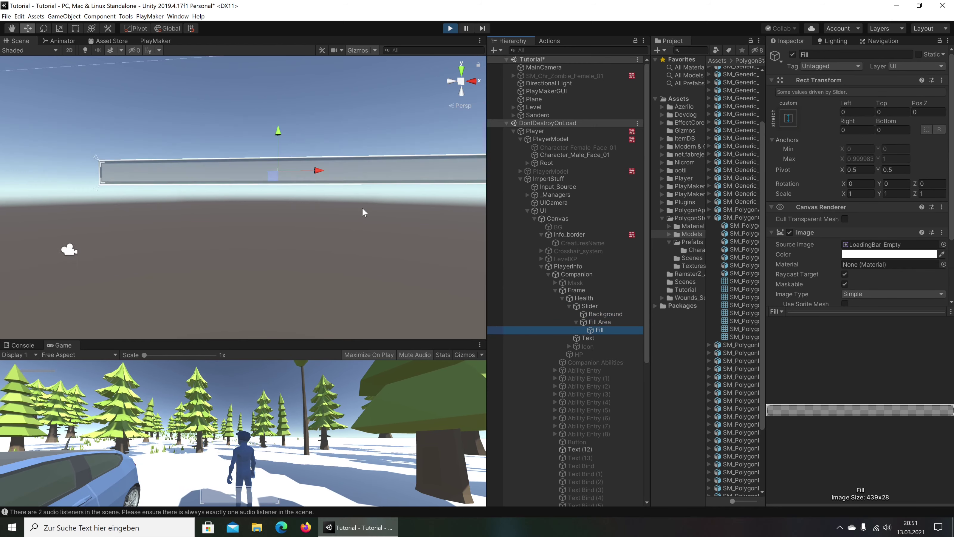
pyautogui.scroll(-1, 362, 207)
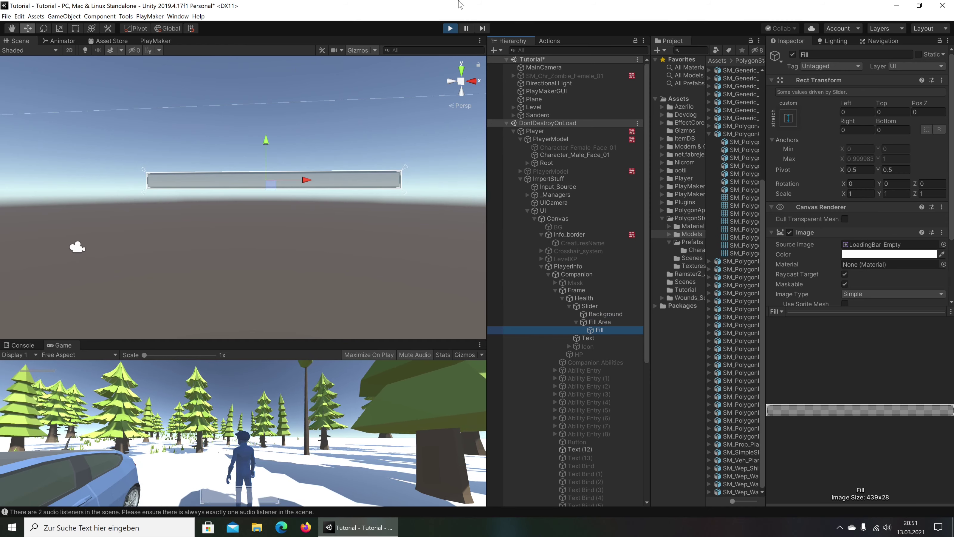
# - Stop the game and set the Health stat's Base (start) value to 50 in the Inventory Pro Manager
pyautogui.click(450, 28)
pyautogui.click(150, 16)
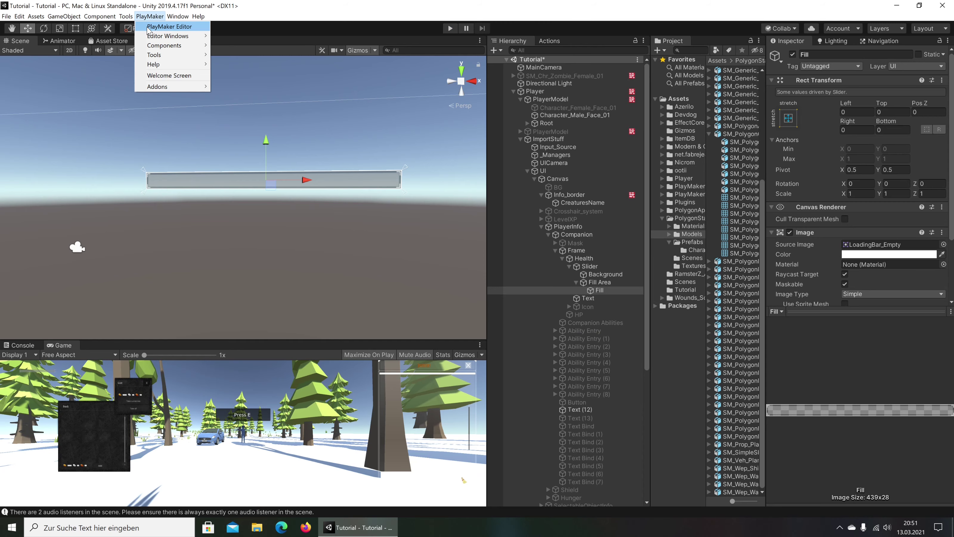
pyautogui.moveTo(157, 26)
pyautogui.click(244, 64)
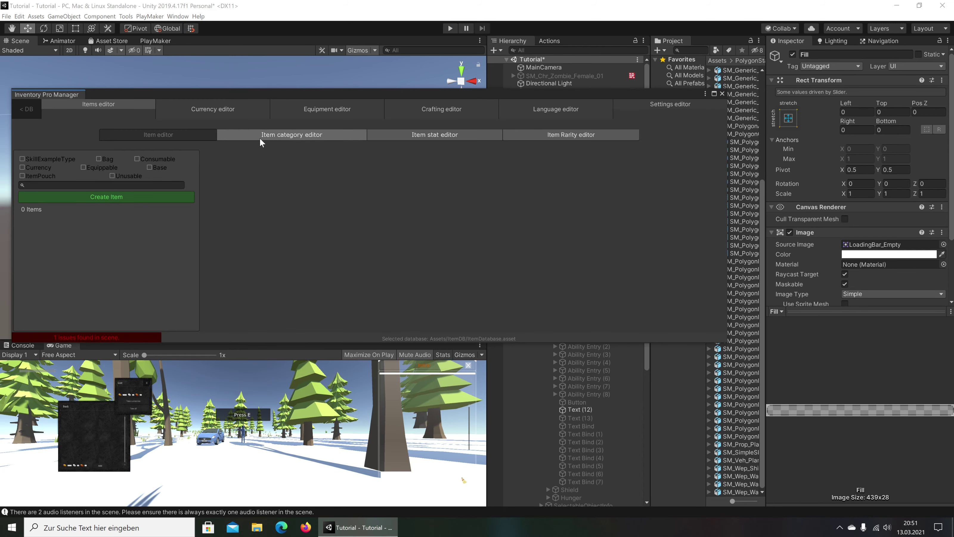
pyautogui.click(453, 135)
pyautogui.click(111, 193)
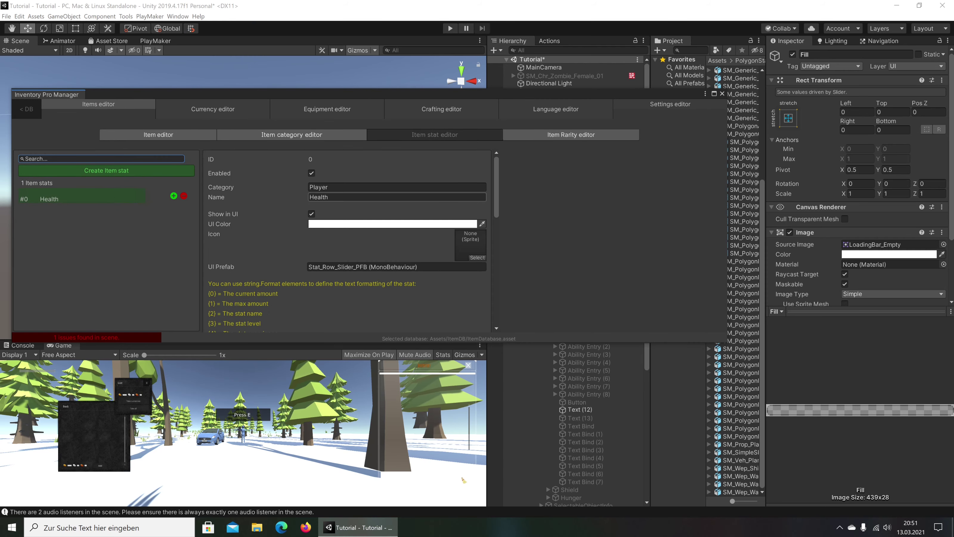
pyautogui.scroll(-5, 345, 226)
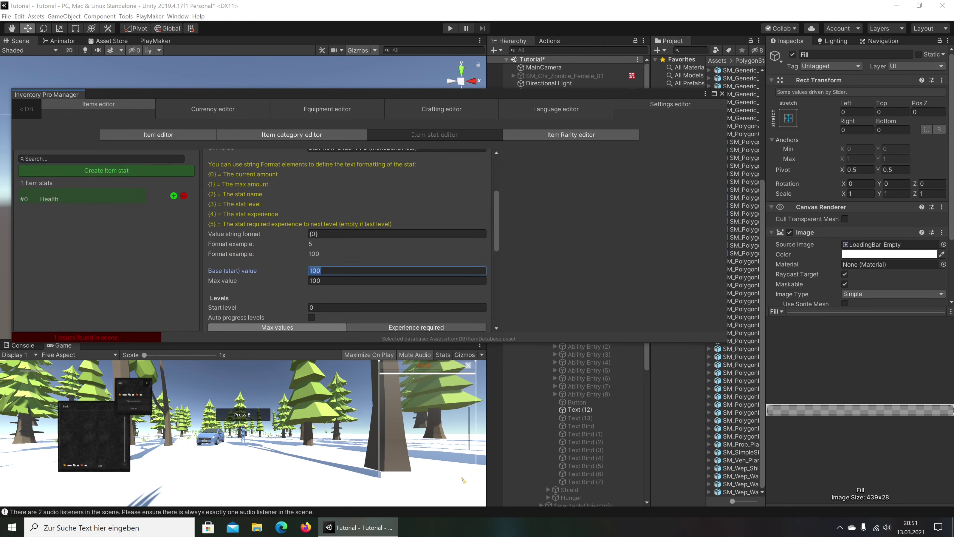
pyautogui.write('50')
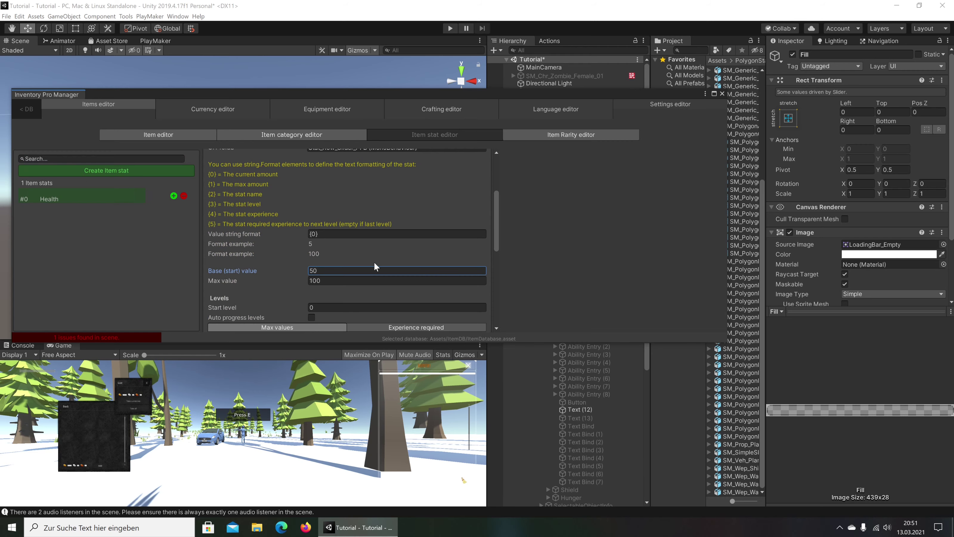
pyautogui.click(721, 93)
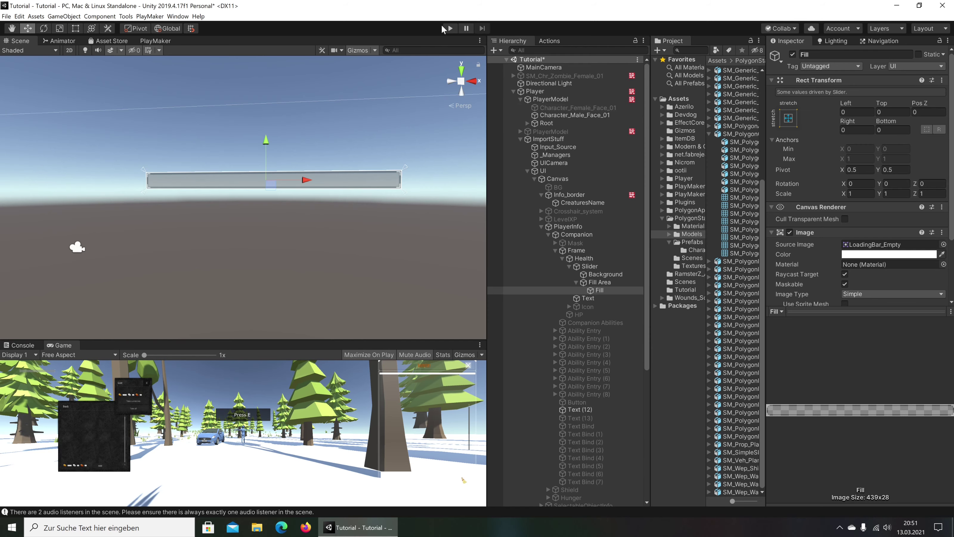
# - Run the game to check the health bar's fill, stop it, and review the Health object's Stat UI settings
pyautogui.click(449, 29)
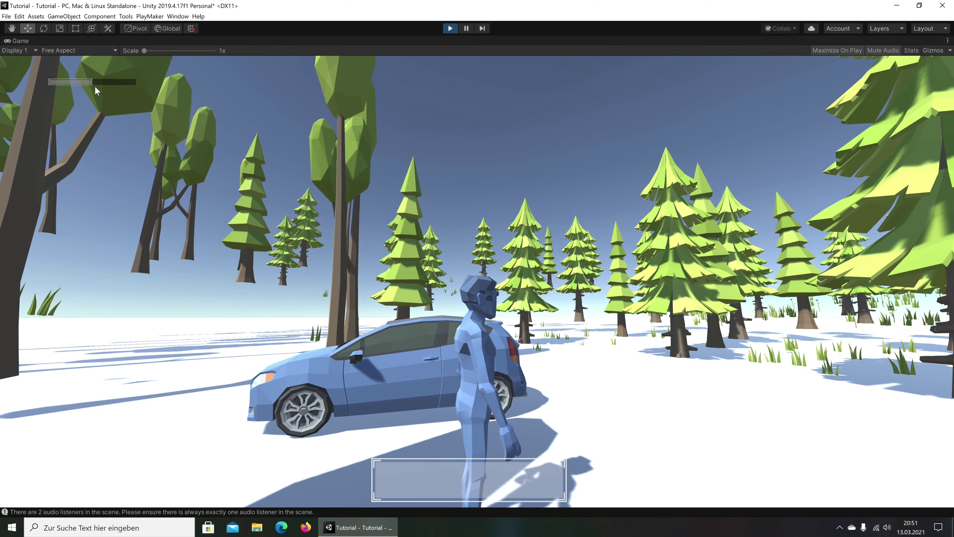
pyautogui.click(451, 29)
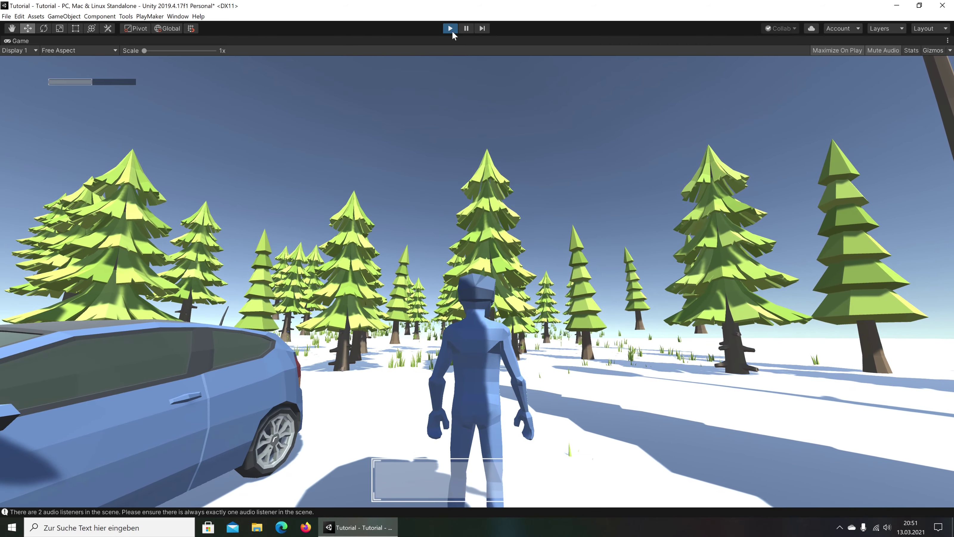
pyautogui.scroll(-4, 892, 233)
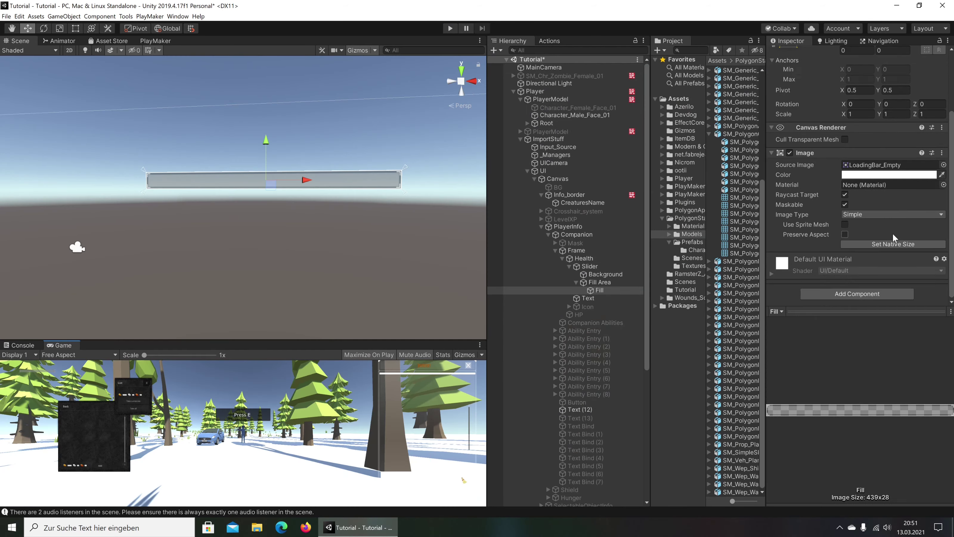
pyautogui.click(575, 250)
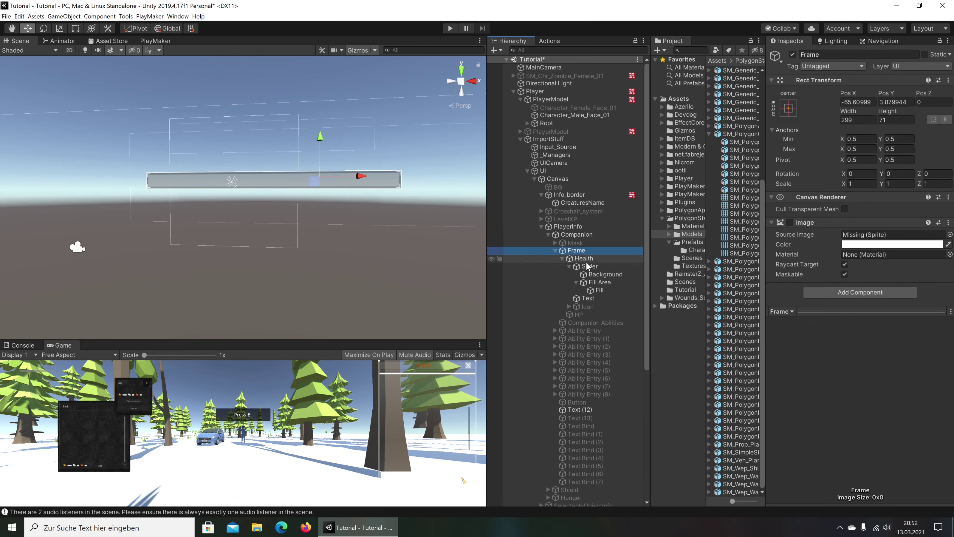
pyautogui.click(584, 258)
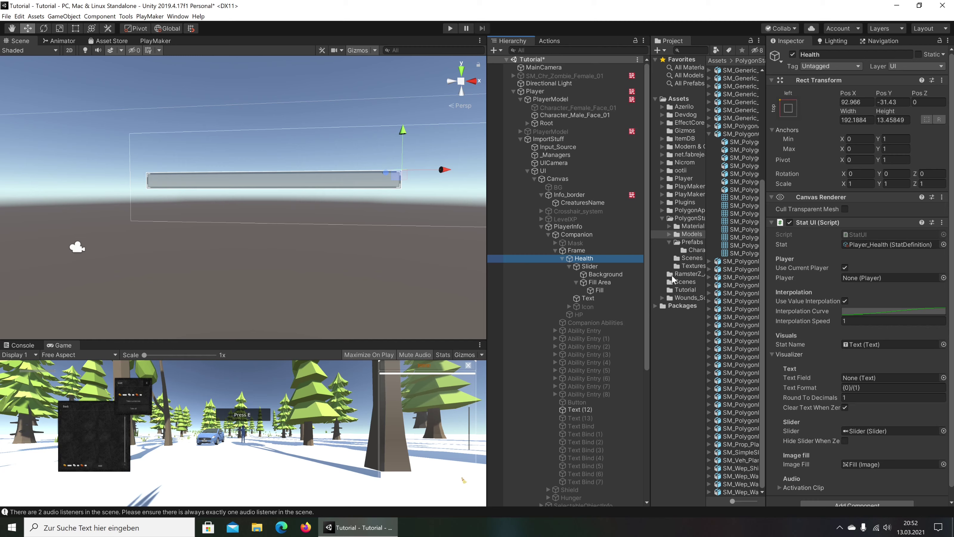
# - Review the Health item stat and the Player item category in the Inventory Pro main editor, then close it
pyautogui.click(126, 16)
pyautogui.moveTo(157, 26)
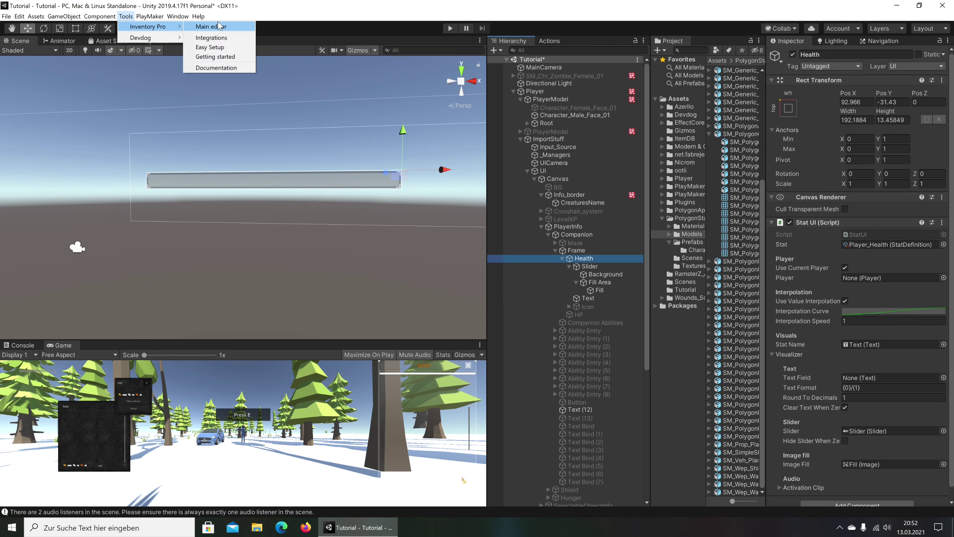
pyautogui.click(220, 26)
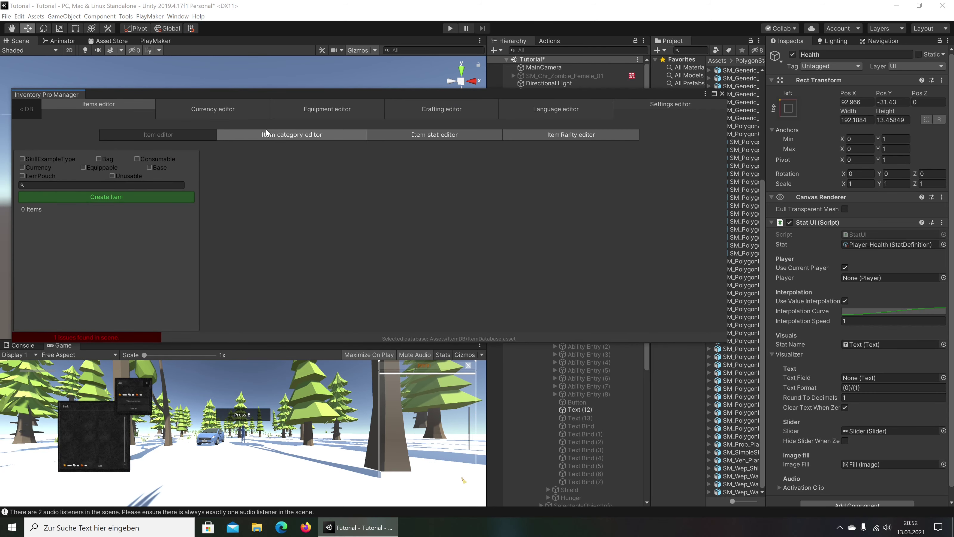
pyautogui.click(265, 130)
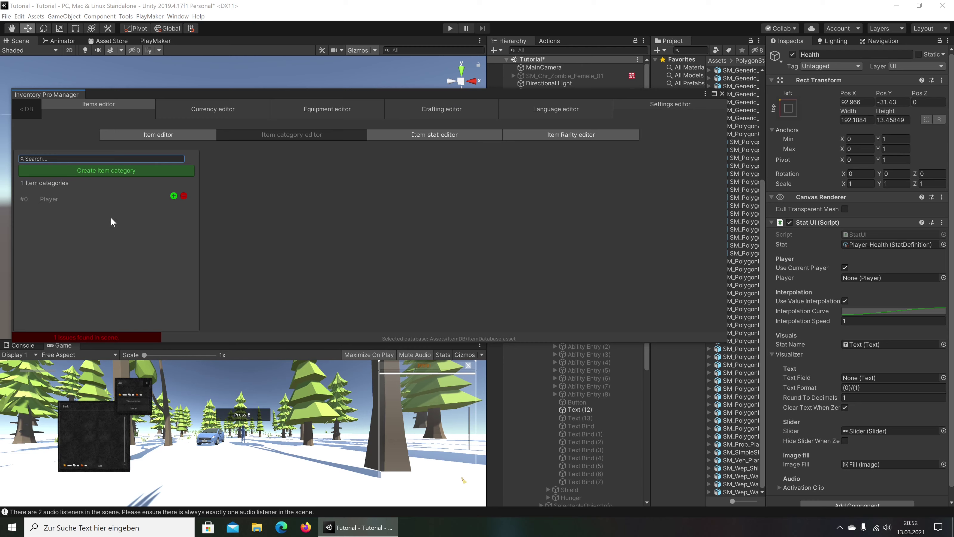
pyautogui.click(411, 135)
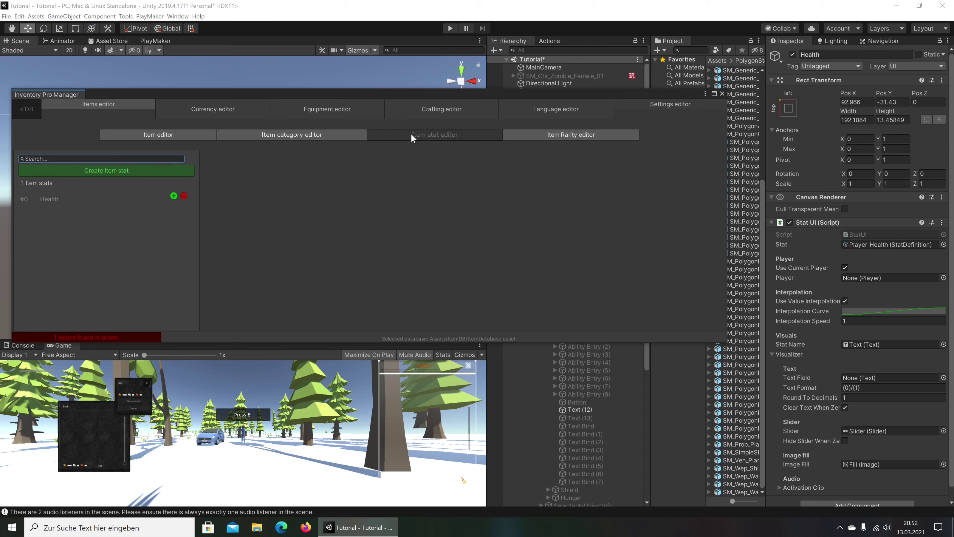
pyautogui.click(41, 200)
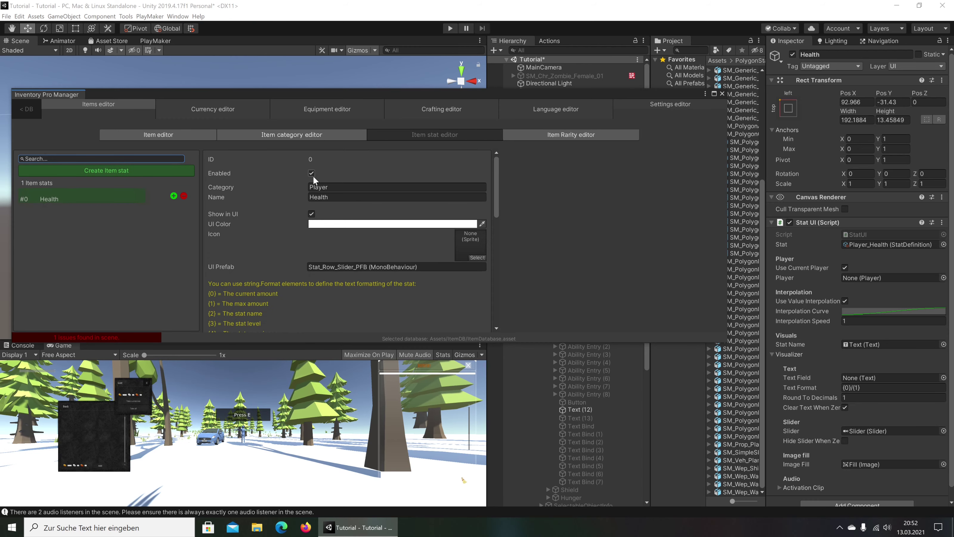
pyautogui.click(297, 134)
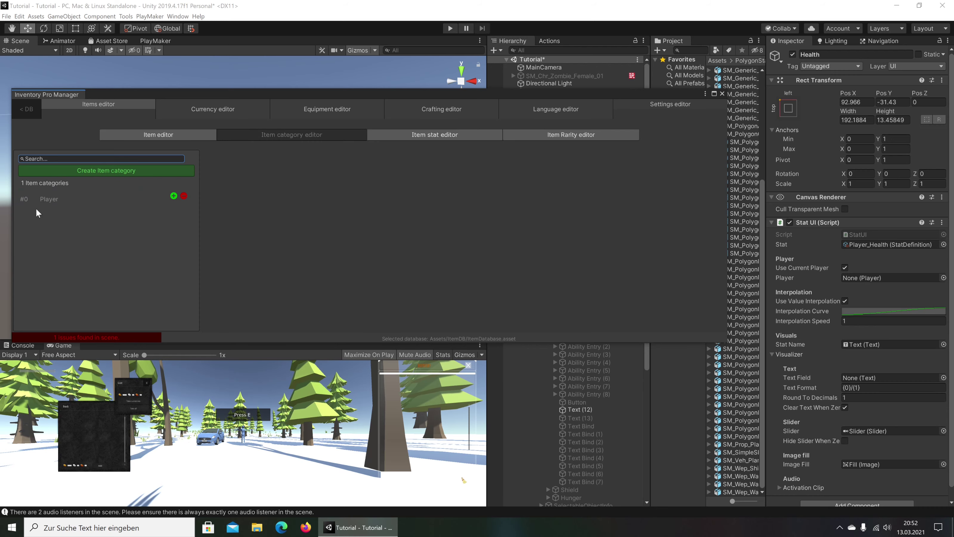
pyautogui.click(48, 195)
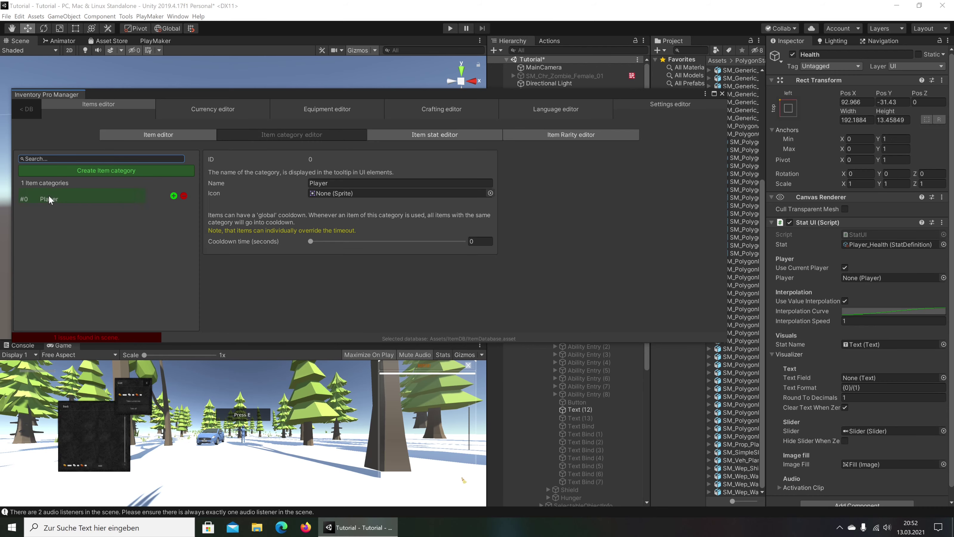
pyautogui.click(722, 93)
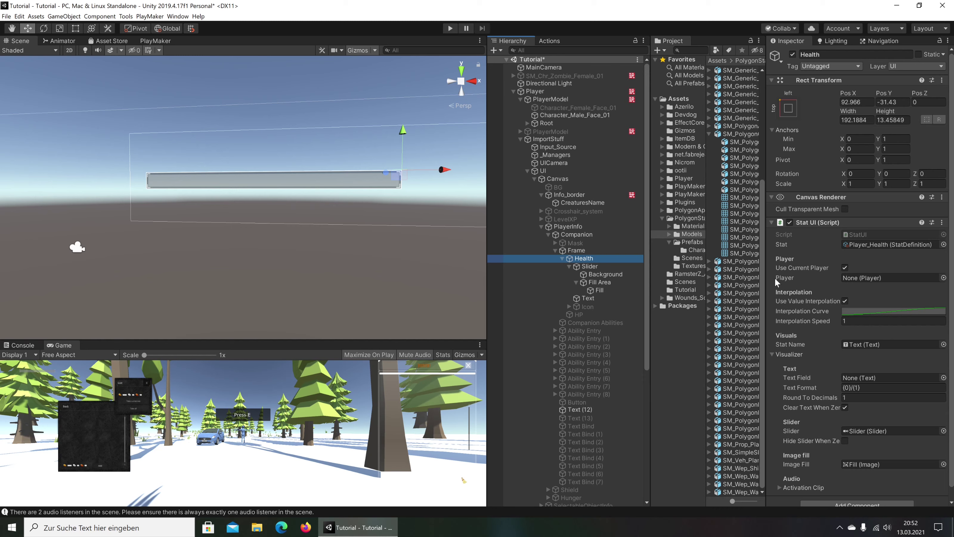